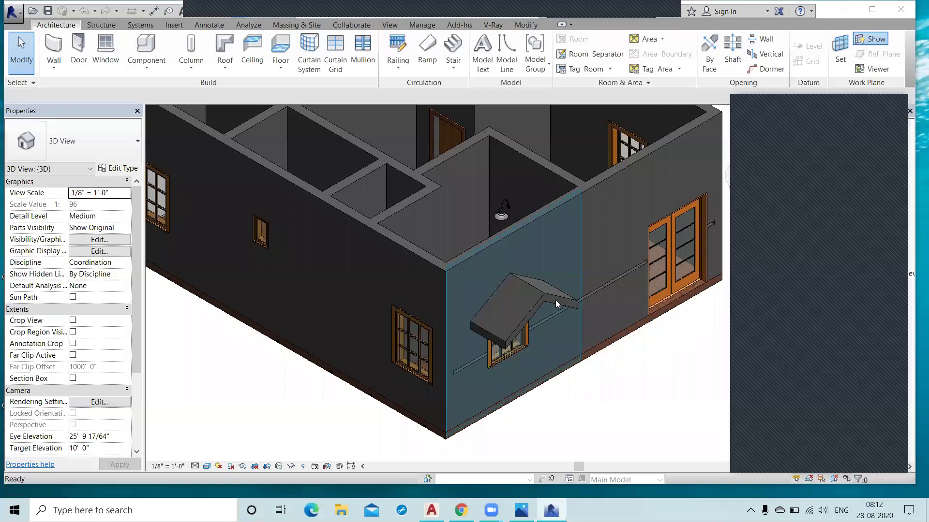
scroll(526, 326, "up", 1)
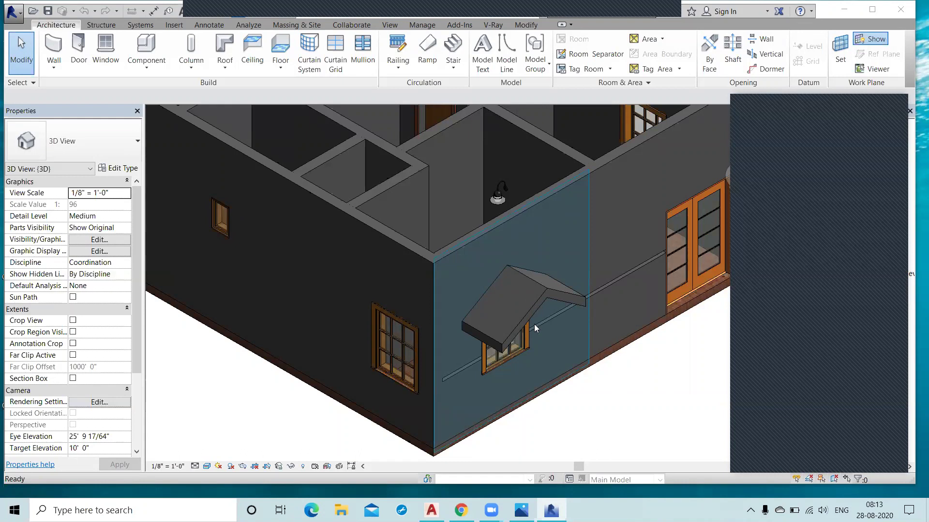
scroll(463, 336, "down", 1)
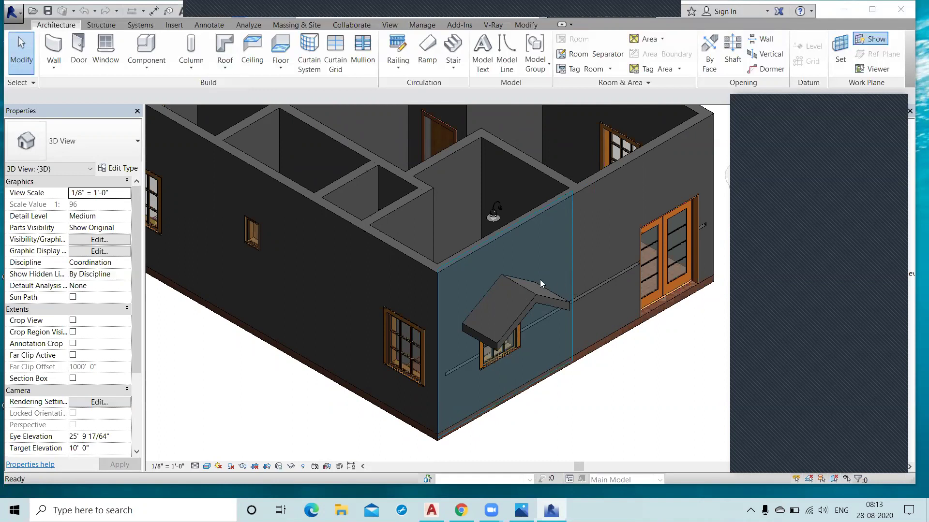
scroll(485, 341, "up", 1)
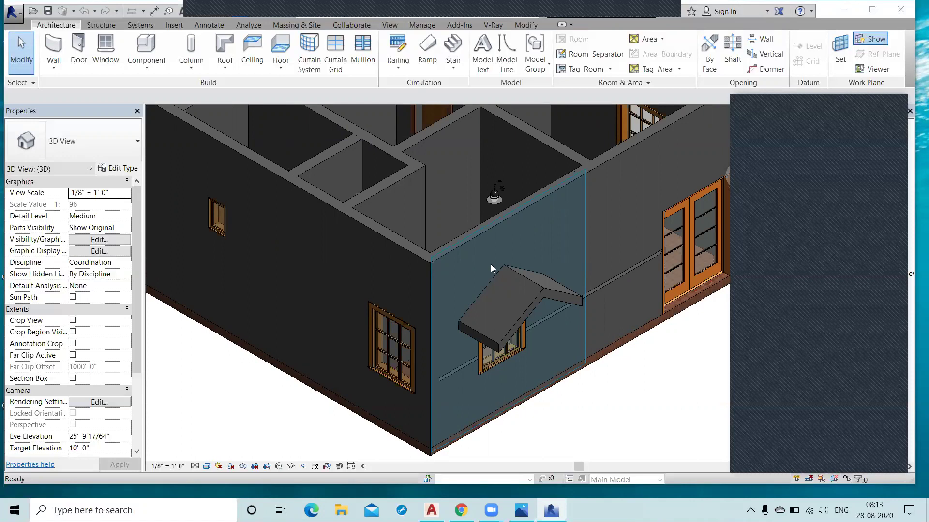
scroll(490, 266, "down", 3)
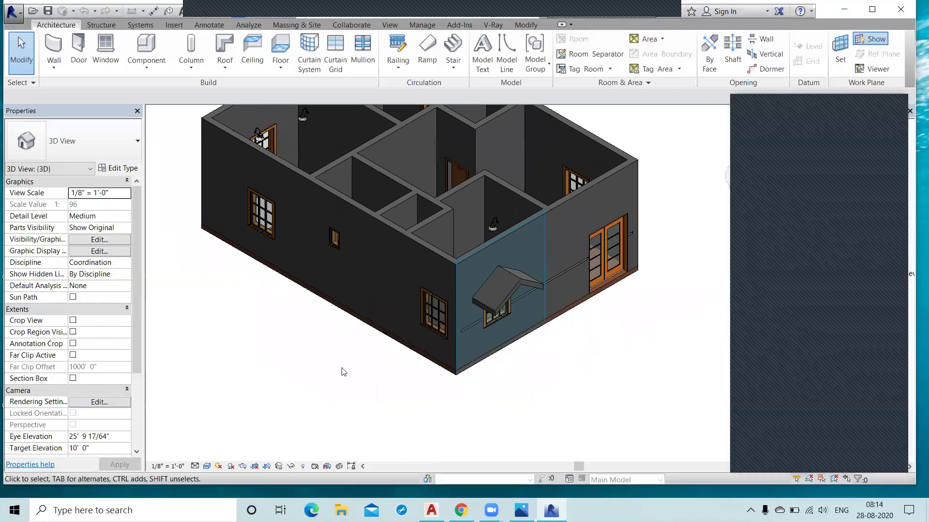
middle_click_drag(342, 373, 354, 394)
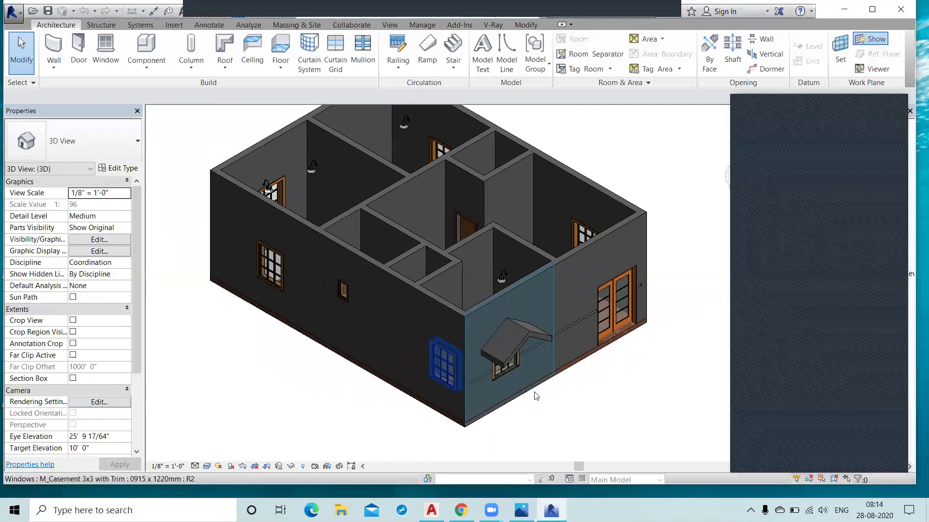
scroll(532, 392, "up", 2)
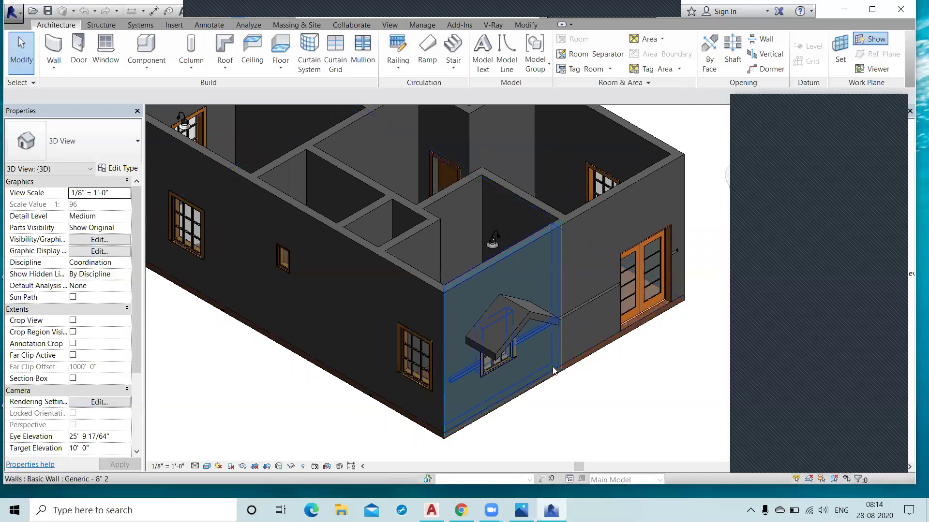
scroll(554, 373, "down", 1)
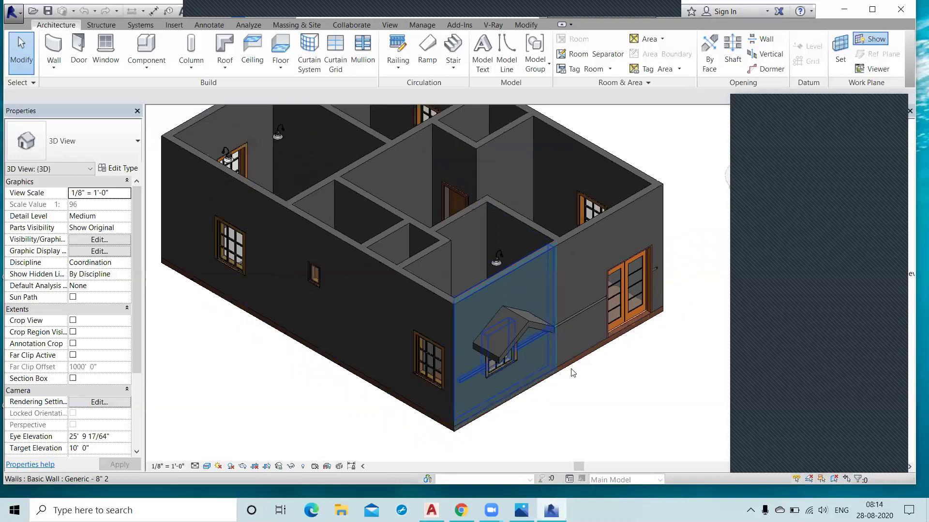
Uncover the list of project views and open the 01 Ground Floor plan.
left_click(778, 105)
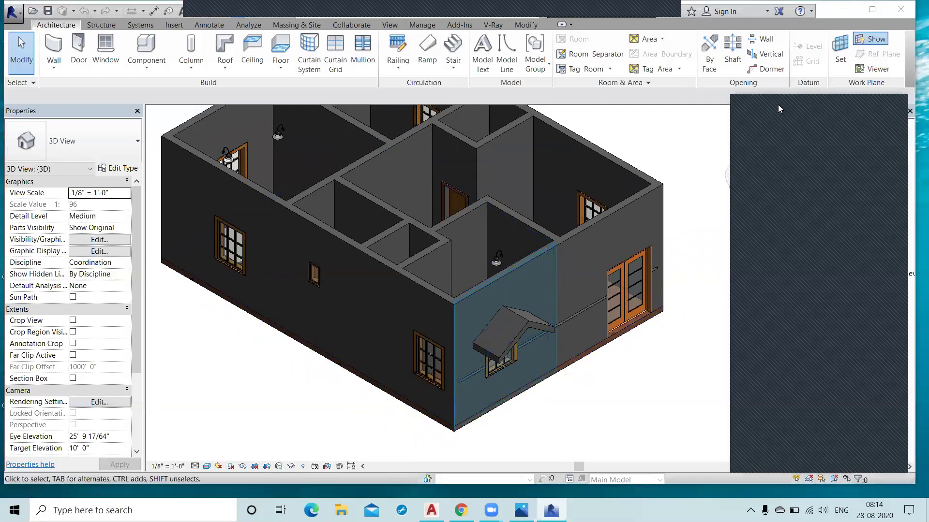
left_click_drag(777, 105, 685, 332)
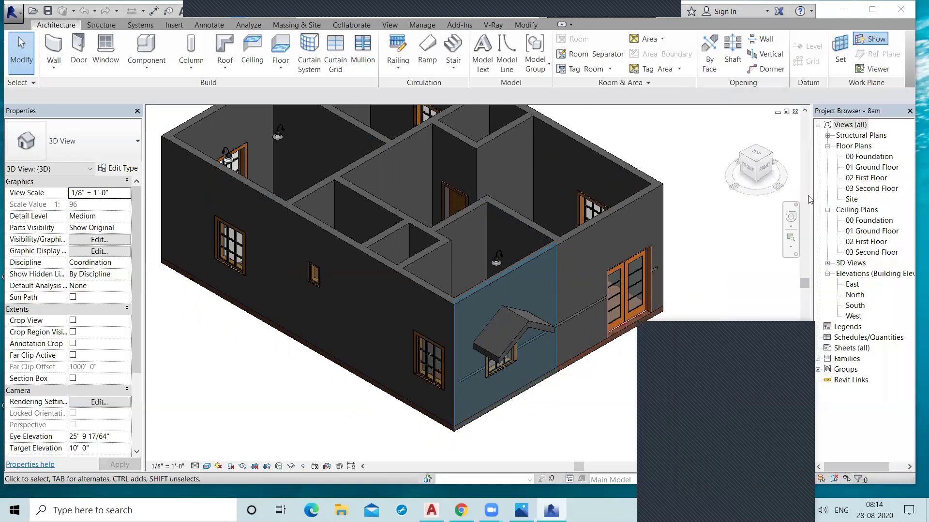
double_click(875, 168)
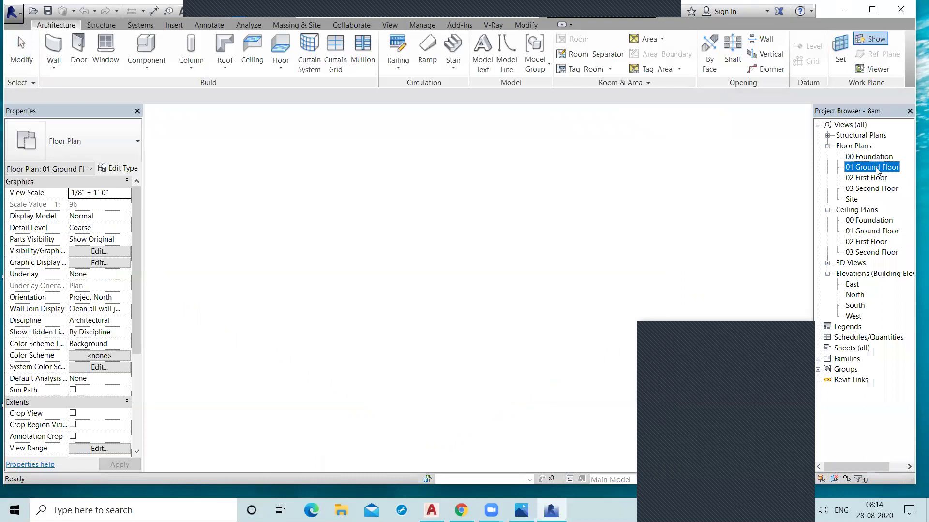
scroll(447, 195, "up", 5)
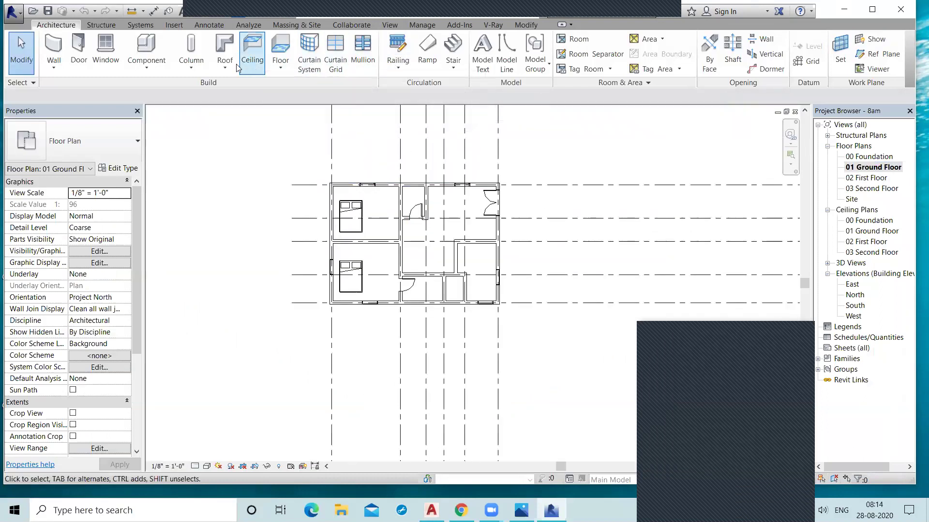
left_click(278, 71)
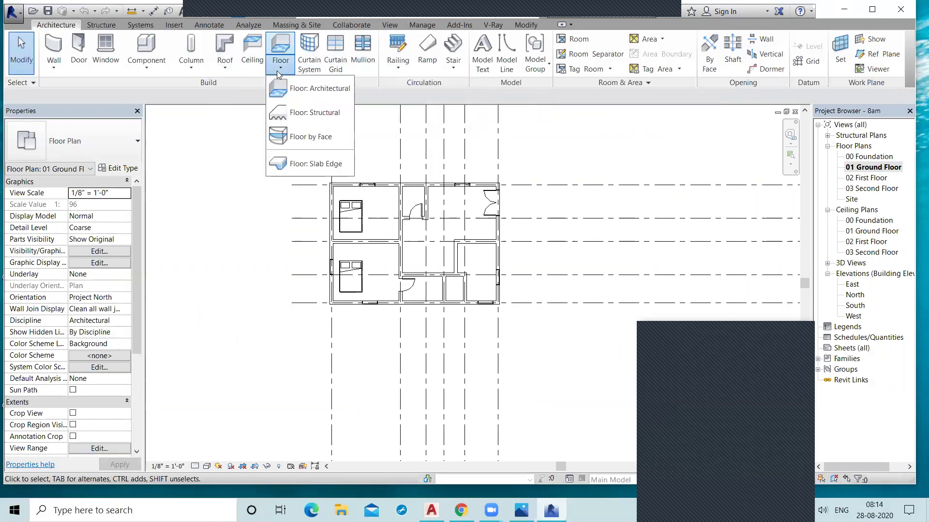
left_click(294, 88)
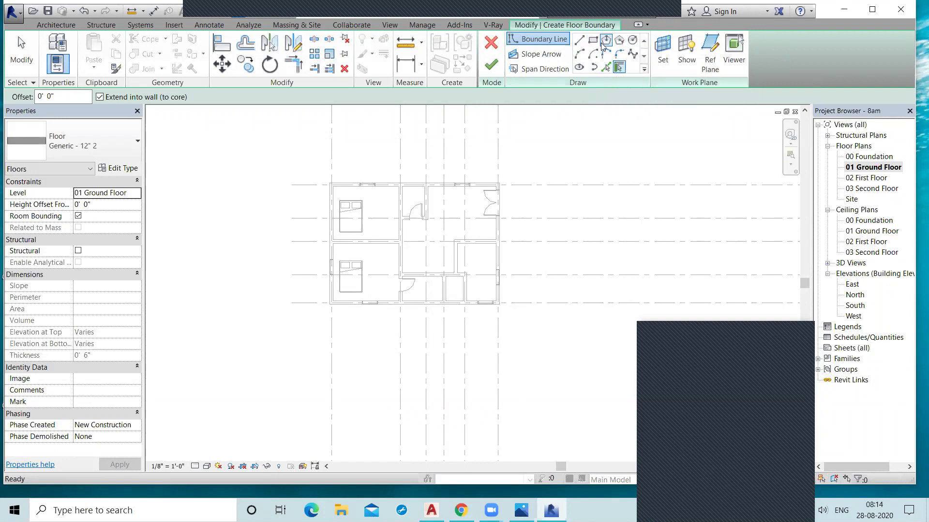
scroll(465, 313, "up", 1)
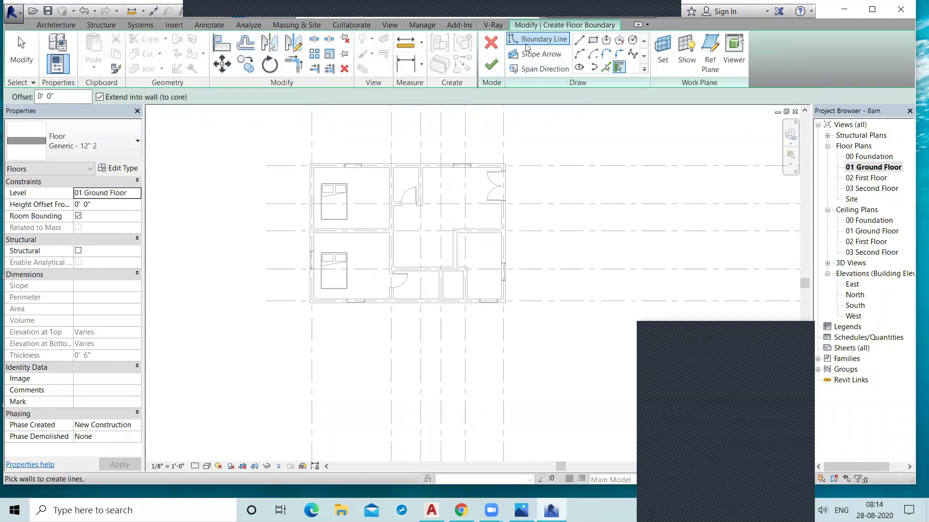
left_click(491, 43)
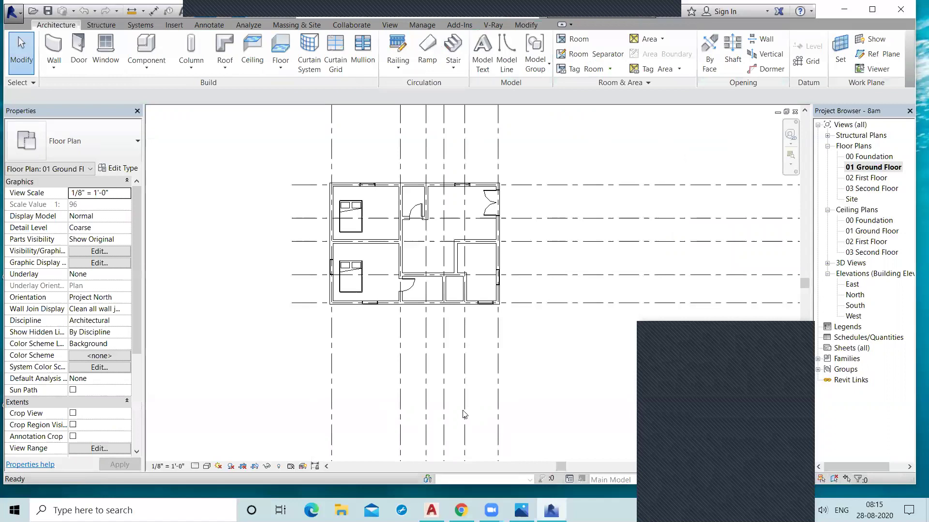
Switch to the 3D view, select the existing floor slab to inspect its extent across the rooms, and clear the selection.
key("ctrl+Tab")
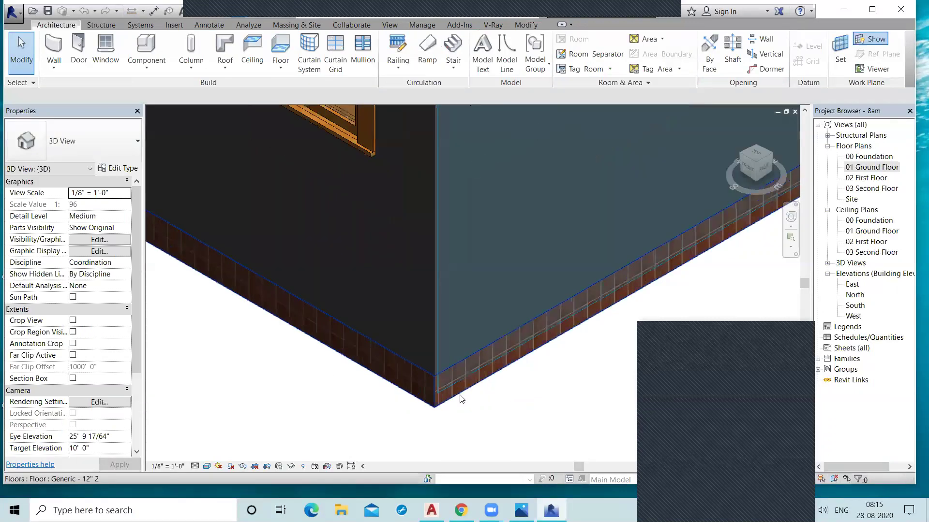
left_click(426, 405)
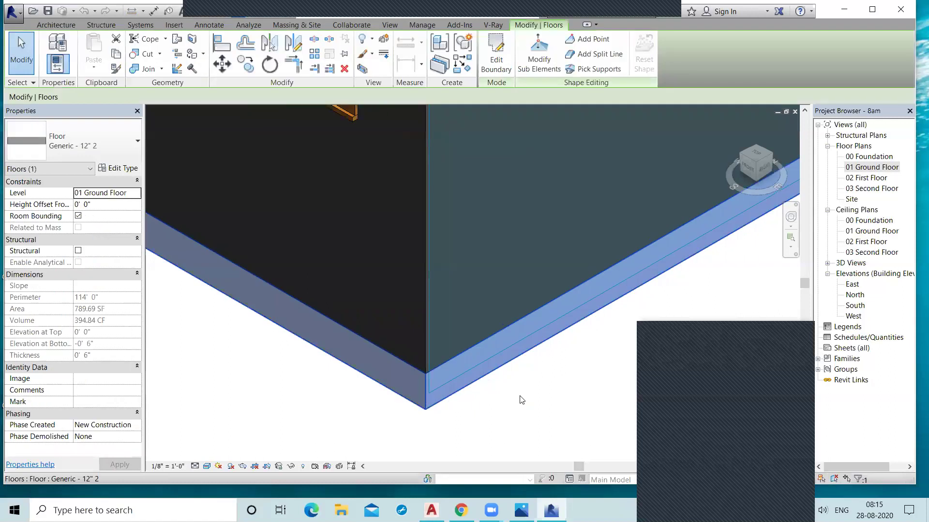
scroll(520, 396, "down", 7)
middle_click_drag(529, 392, 534, 466, "shift")
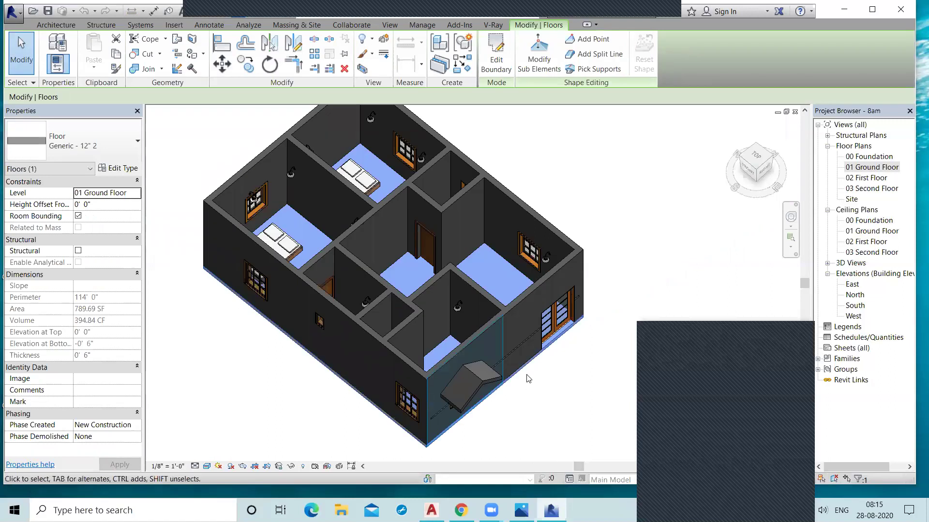
key("Escape")
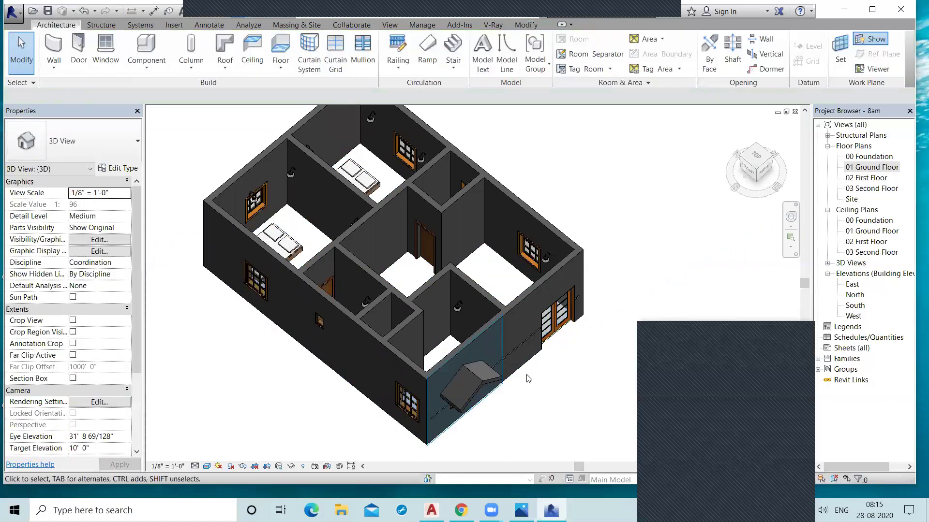
Return to the 01 Ground Floor plan with the whole house layout in view.
double_click(865, 169)
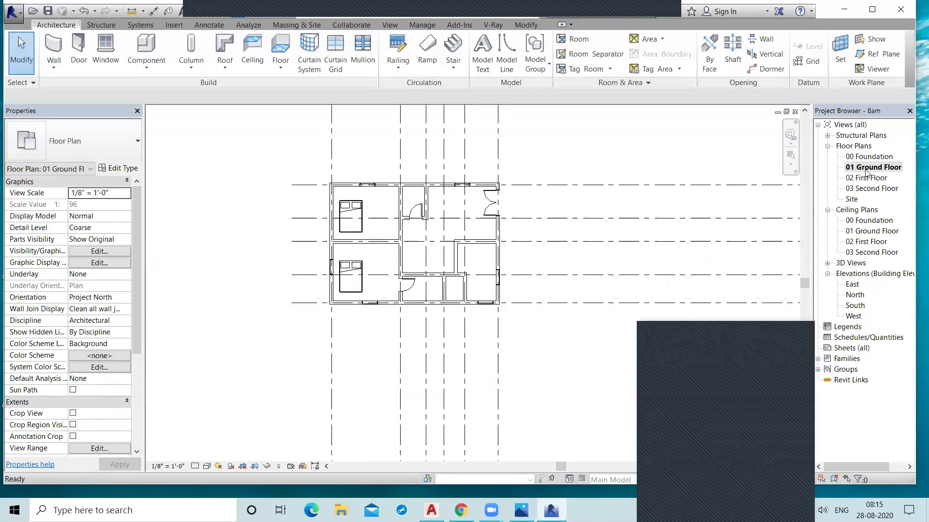
scroll(336, 237, "up", 3)
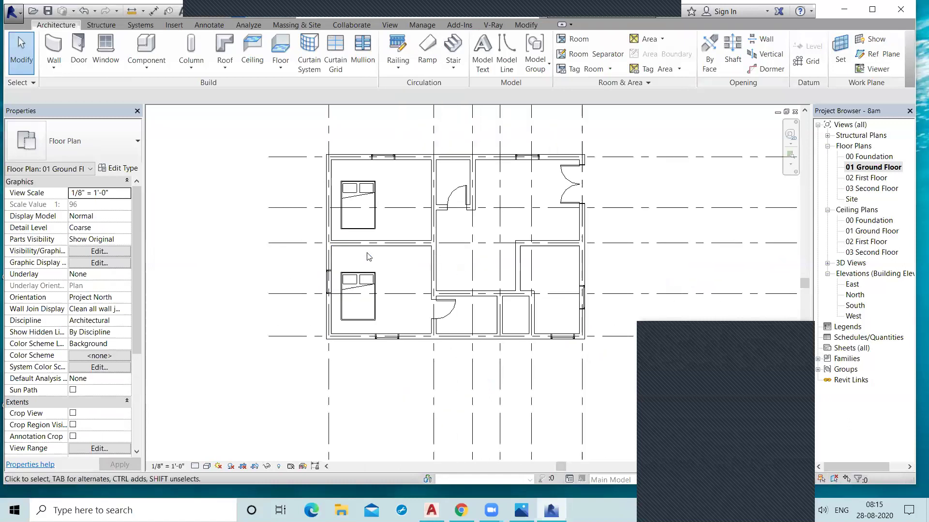
middle_click_drag(393, 290, 406, 312)
scroll(386, 263, "up", 1)
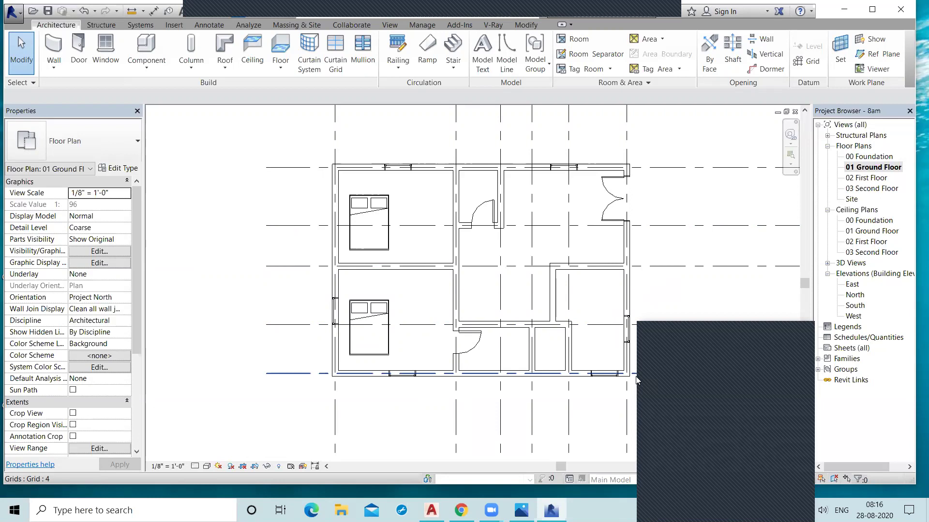
Start an architectural floor and sketch a rectangular boundary, 12'-10" by 10'-5", along the inner wall faces of the upper bedroom.
left_click(279, 68)
left_click(298, 92)
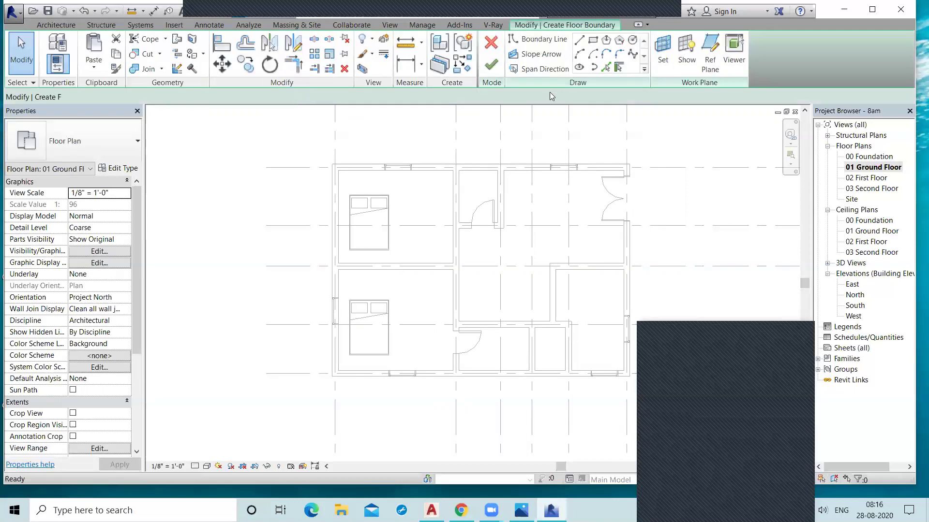
left_click(593, 42)
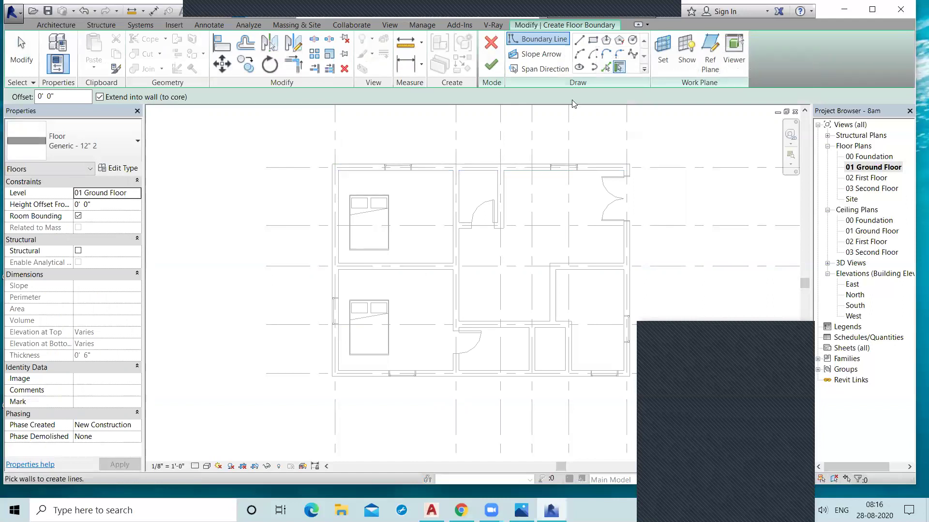
left_click(593, 40)
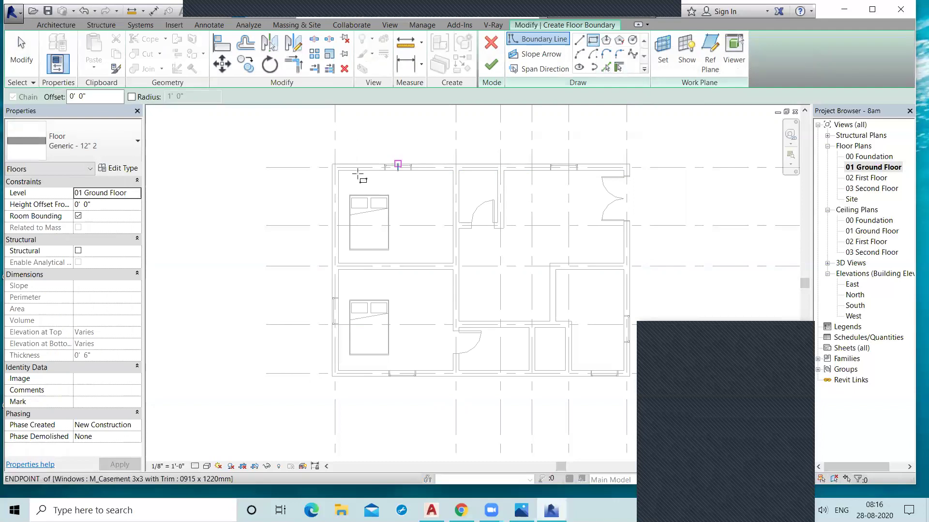
scroll(356, 182, "up", 3)
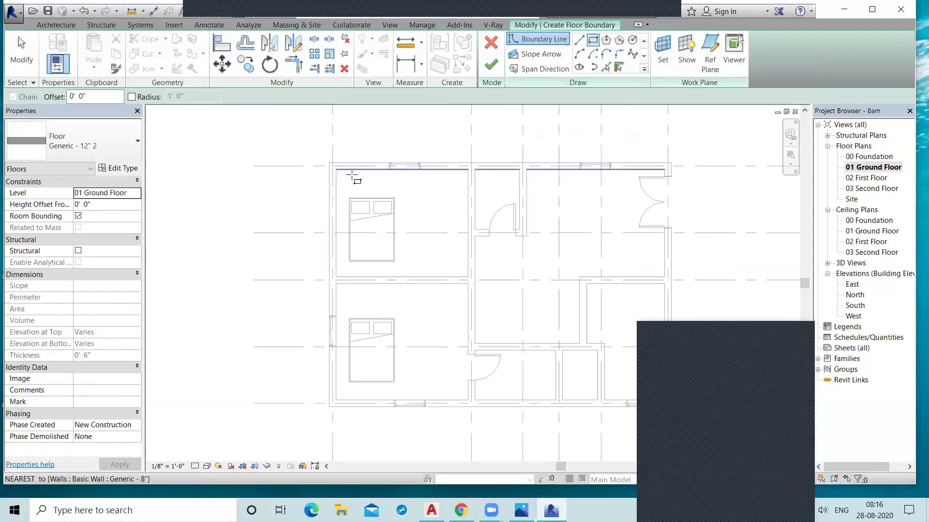
left_click(328, 168)
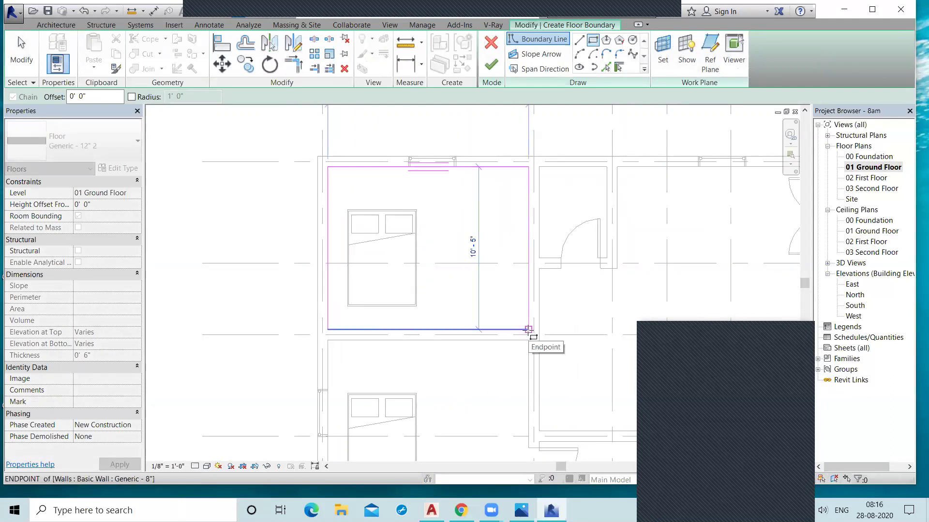
left_click(528, 330)
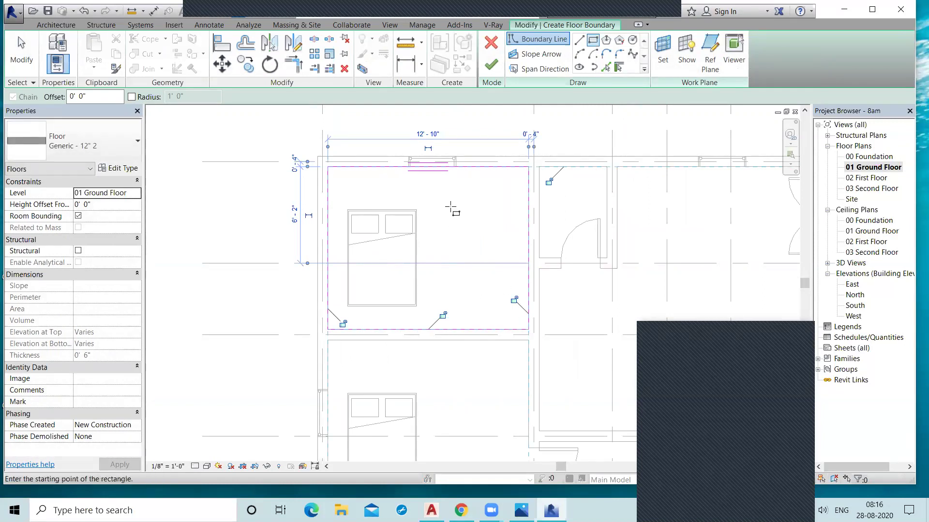
scroll(451, 207, "up", 1)
scroll(450, 207, "down", 1)
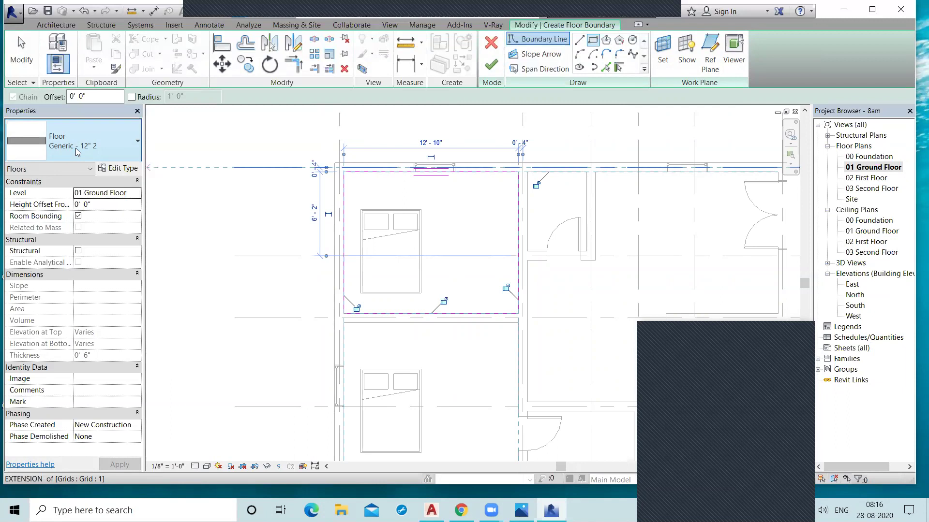
Review the layer structure of the Generic - 12" 2 floor type without changing it, and finish the bedroom floor sketch.
left_click(124, 169)
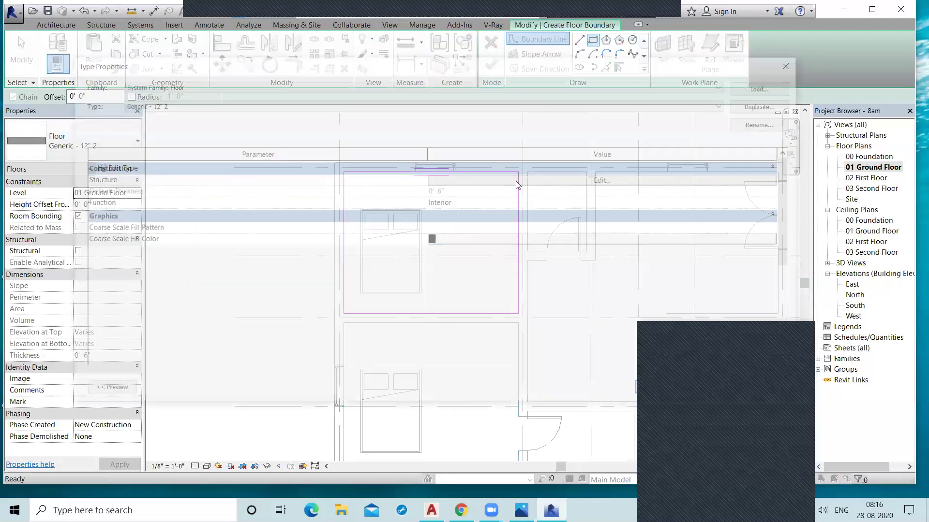
left_click(611, 184)
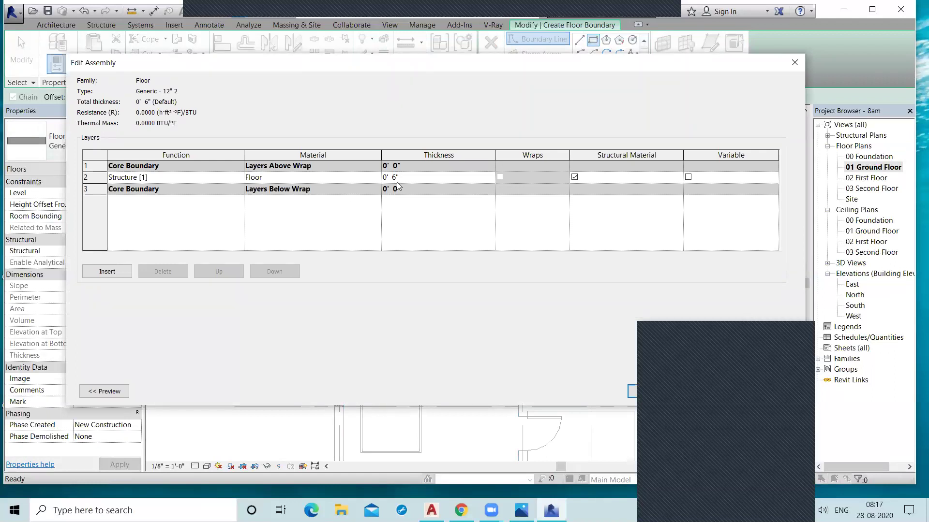
left_click(680, 334)
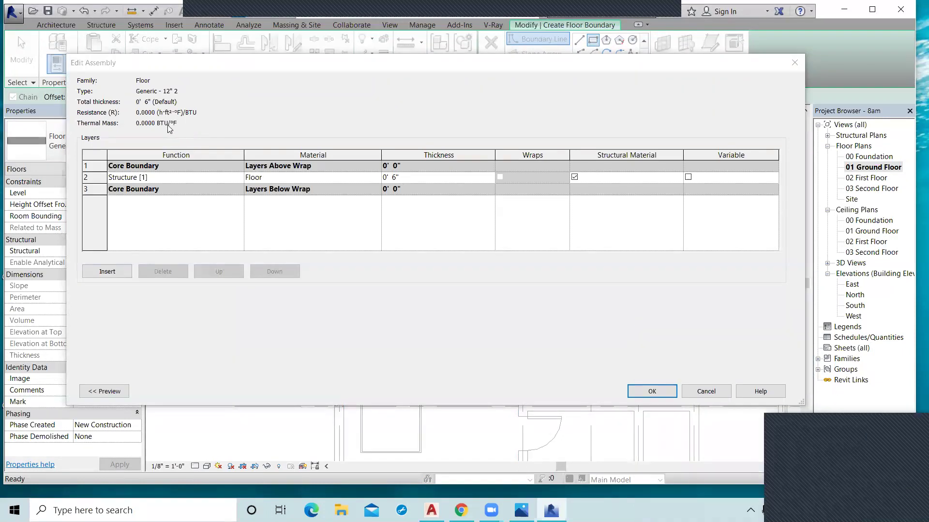
left_click(659, 391)
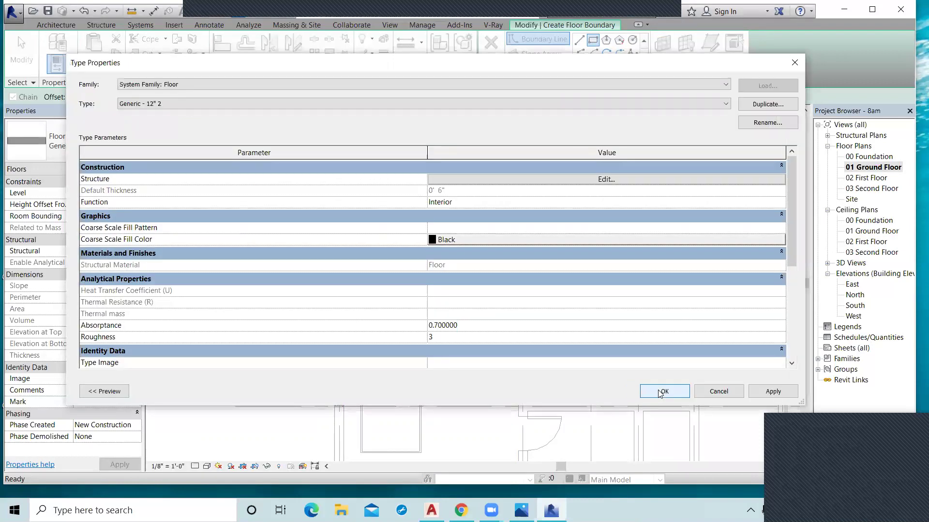
left_click(659, 392)
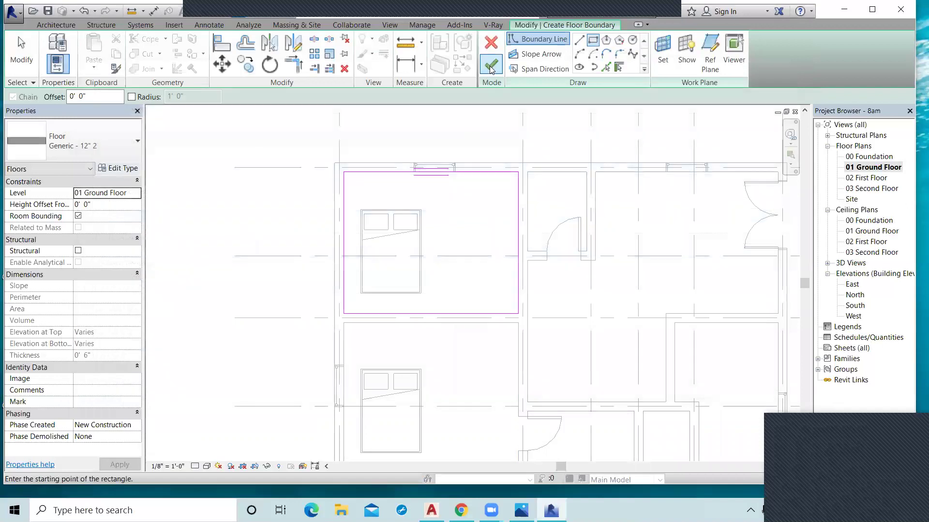
left_click(490, 68)
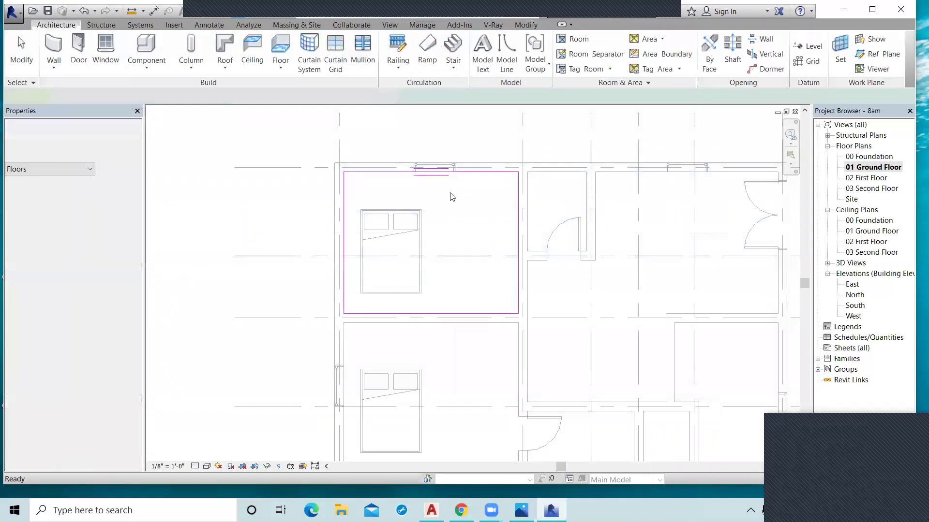
Display the ground floor plan in the Realistic visual style so the upper bedroom's floor material shows.
left_click(268, 210)
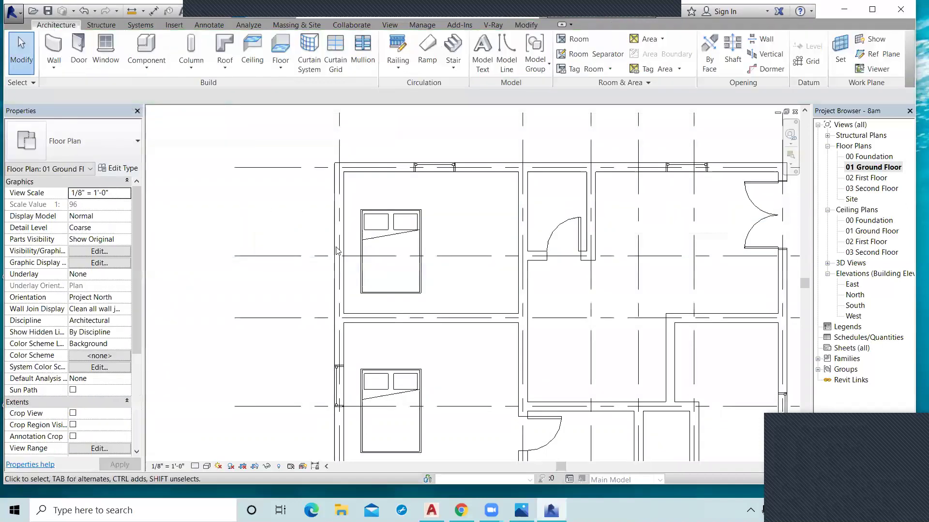
left_click(207, 466)
left_click(219, 442)
scroll(455, 227, "up", 2)
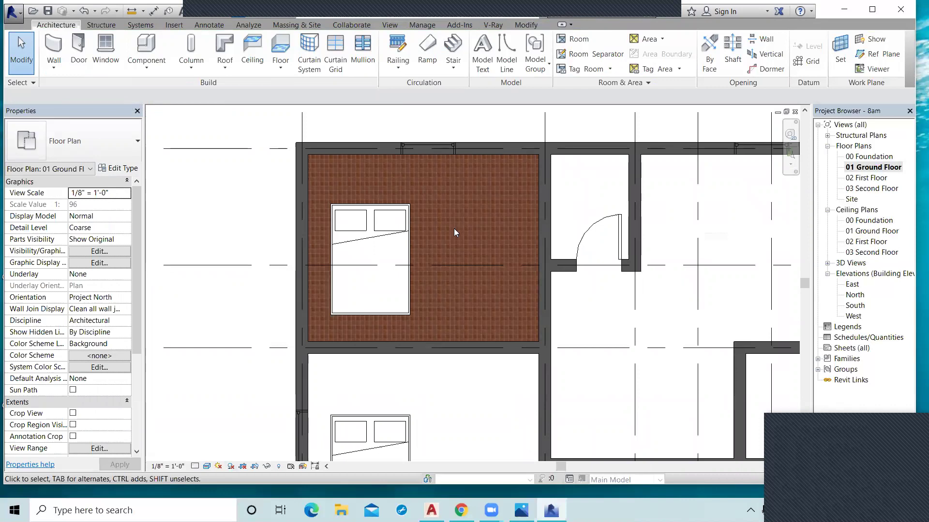
scroll(488, 194, "down", 1)
scroll(480, 374, "down", 1)
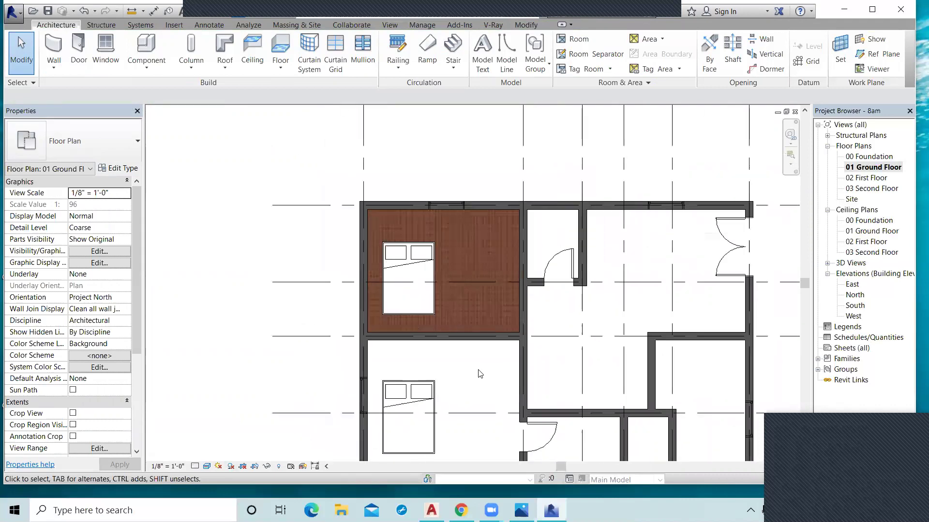
scroll(455, 353, "down", 1)
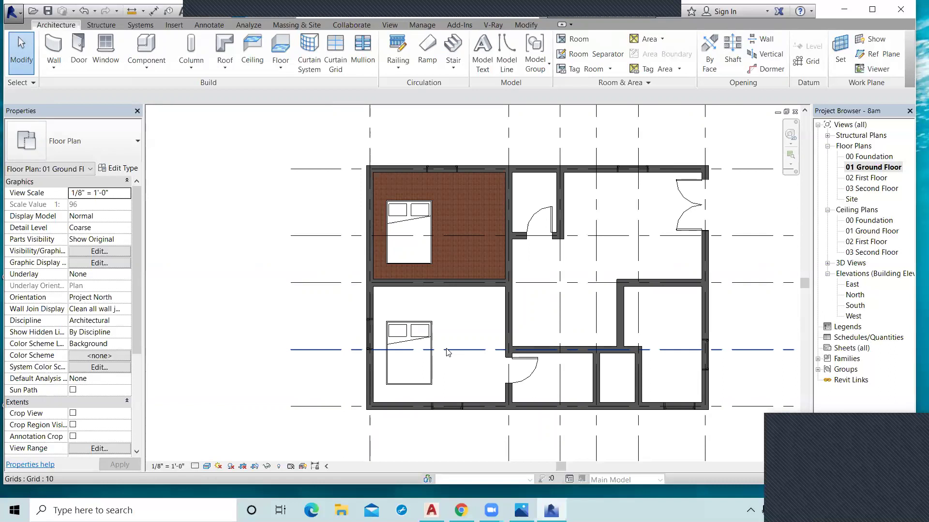
Create a second architectural floor of type Generic - 12" 2 with a rectangular boundary along the lower bedroom's inner wall faces, and clear the selection.
scroll(438, 350, "up", 1)
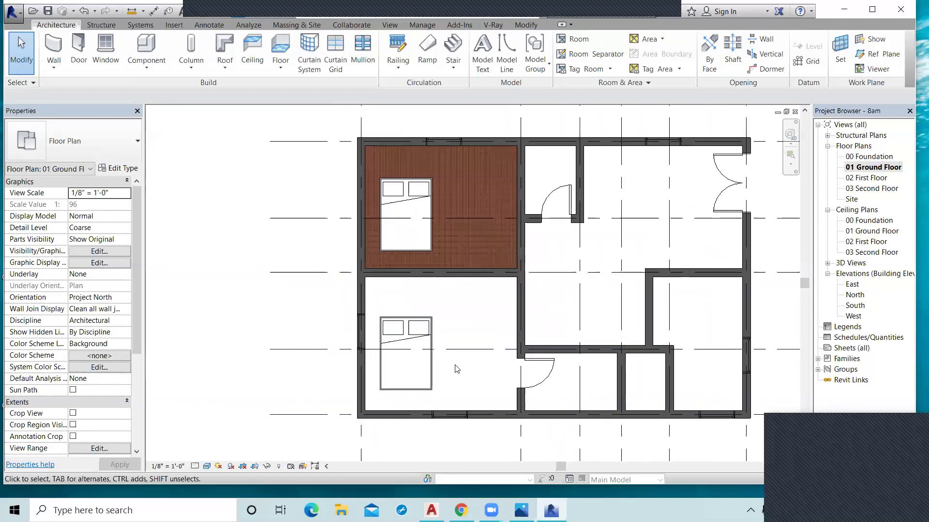
scroll(455, 366, "up", 1)
middle_click_drag(474, 374, 426, 374)
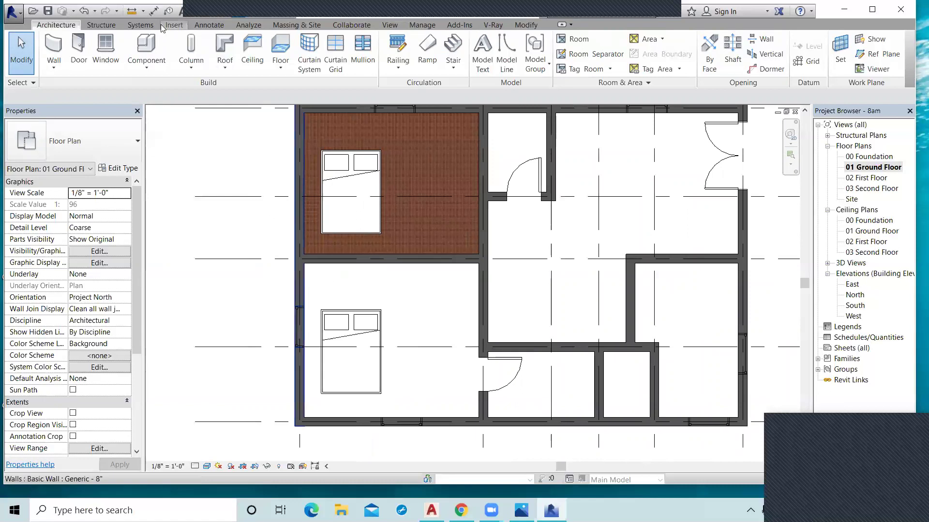
left_click(279, 70)
left_click(285, 97)
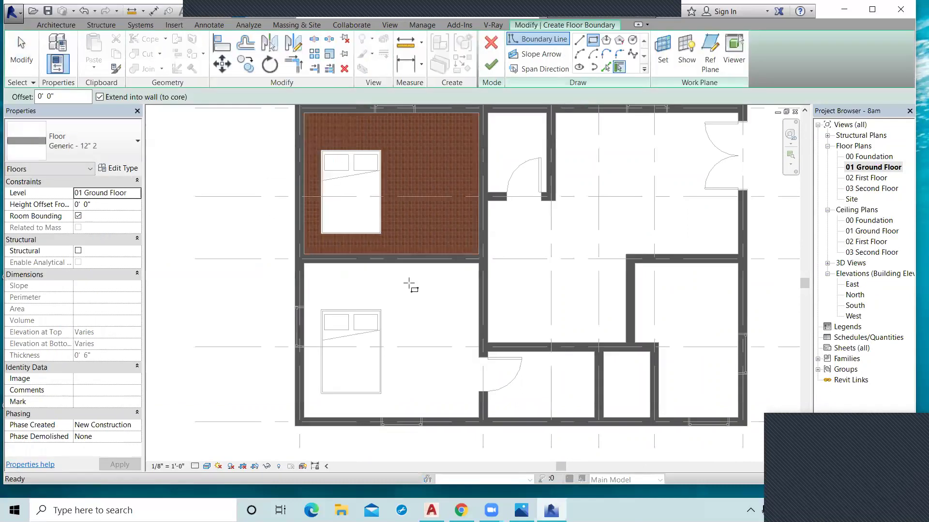
left_click(304, 263)
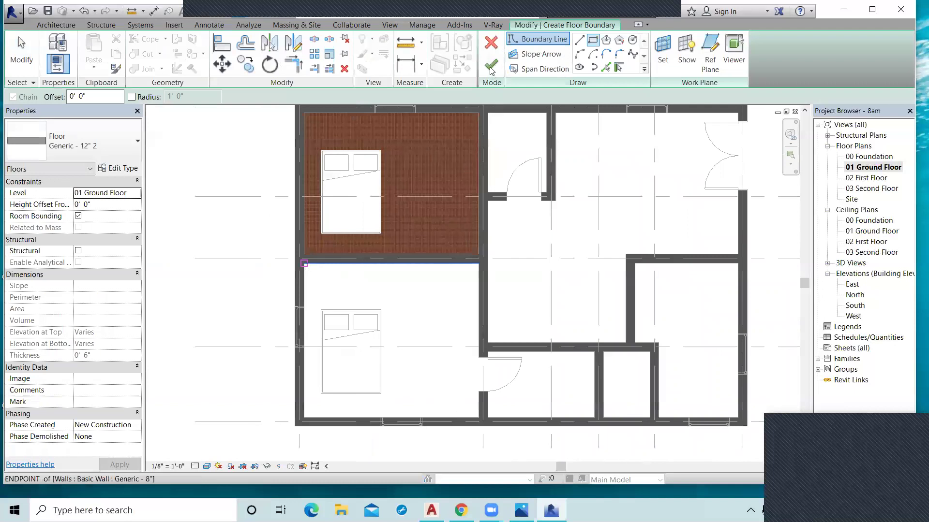
left_click(491, 69)
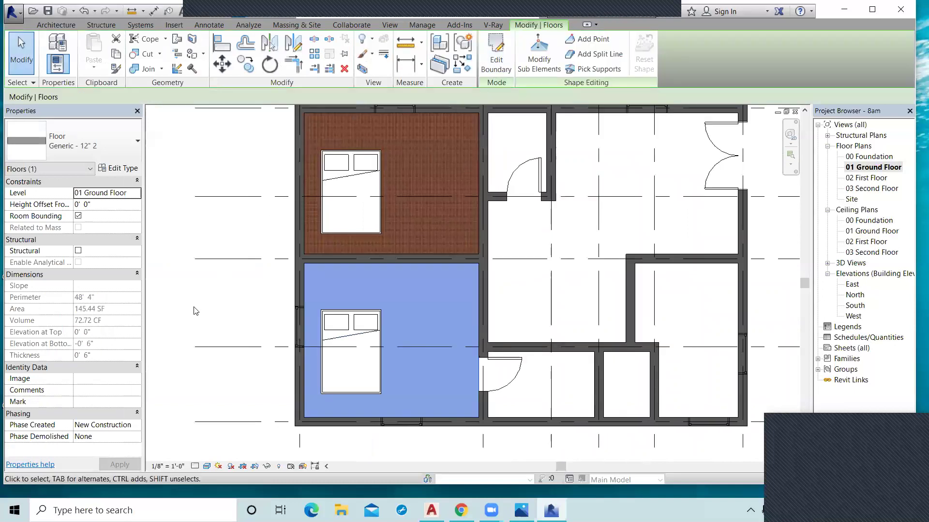
key("Escape")
scroll(414, 314, "down", 1)
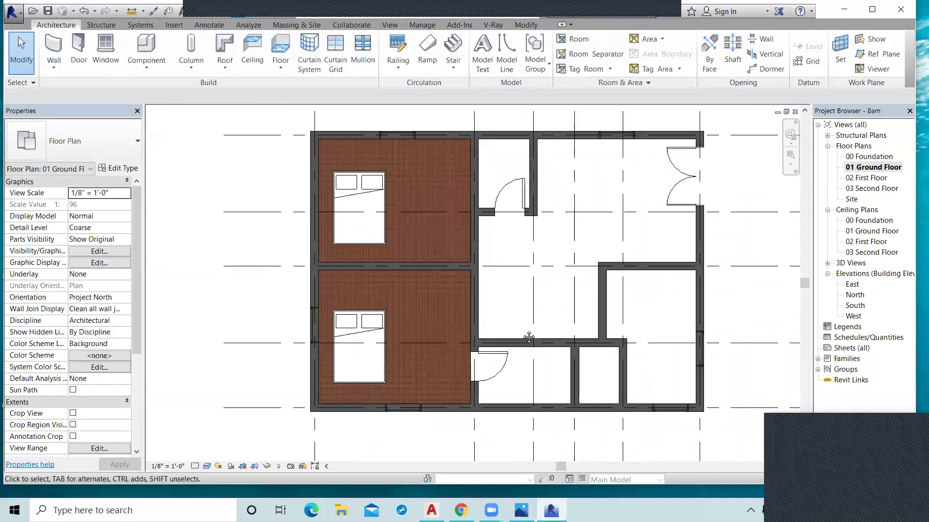
scroll(495, 284, "down", 1)
middle_click_drag(509, 205, 504, 208)
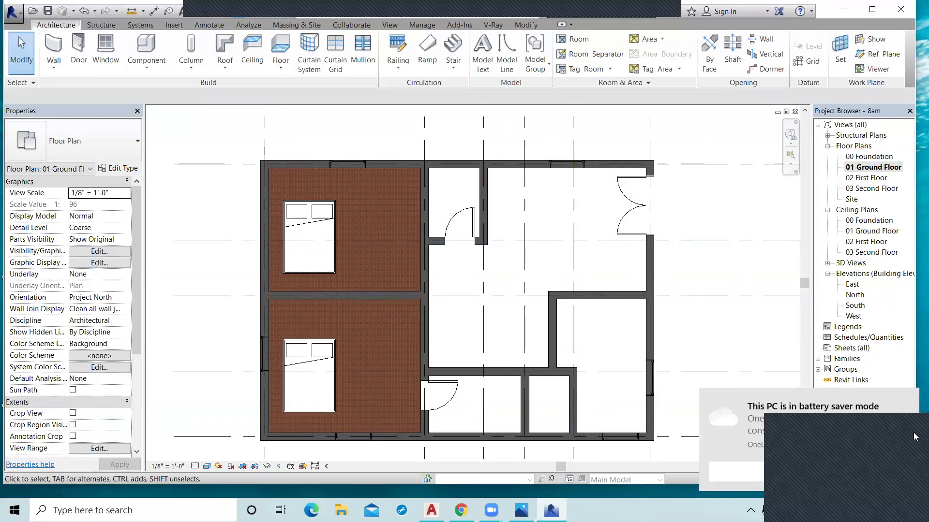
Dismiss the battery saver notification.
left_click(906, 400)
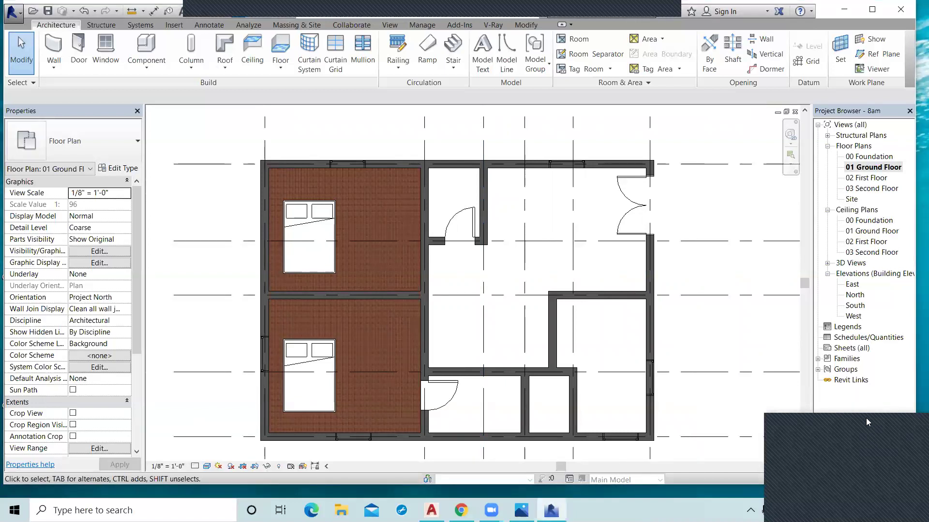
left_click(866, 424)
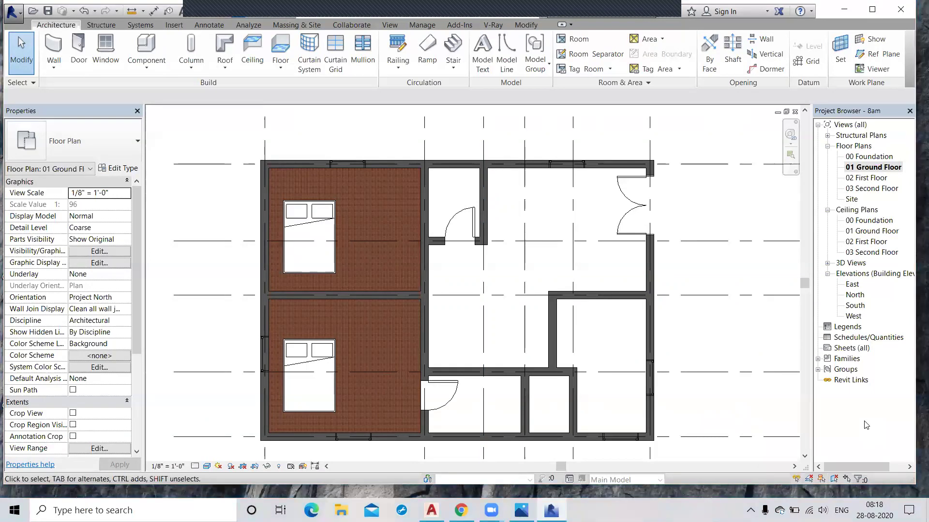
left_click(492, 13)
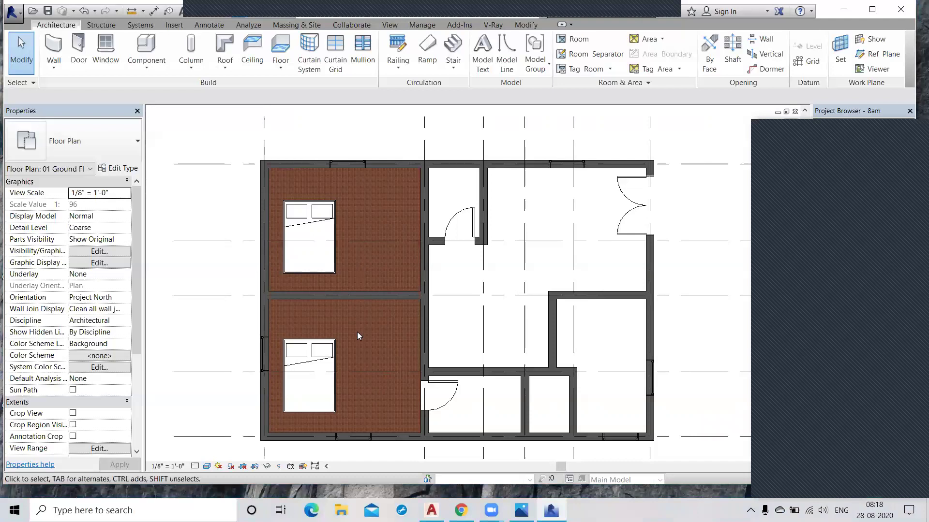
Start a roof by footprint and duplicate its Generic - 12" type as Generic - 6".
left_click(230, 85)
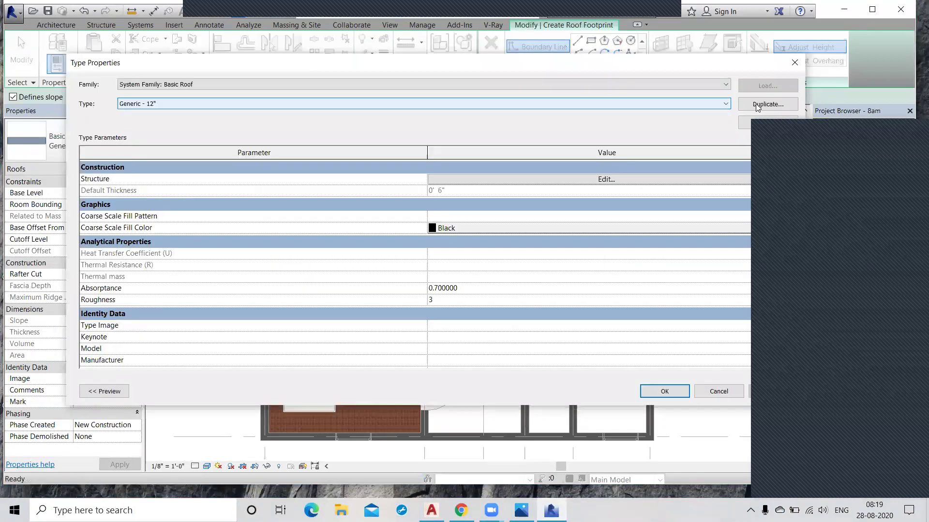
left_click(748, 106)
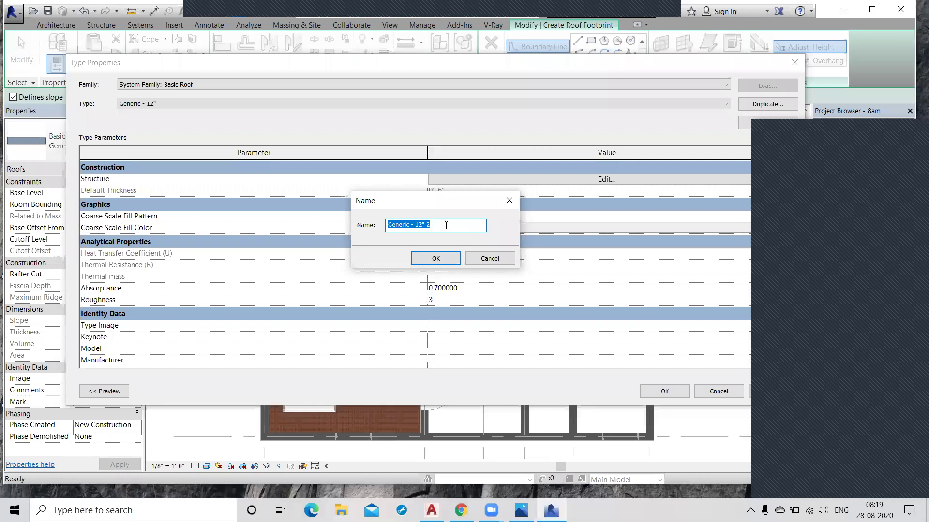
type("Generic - 6")
left_click(422, 259)
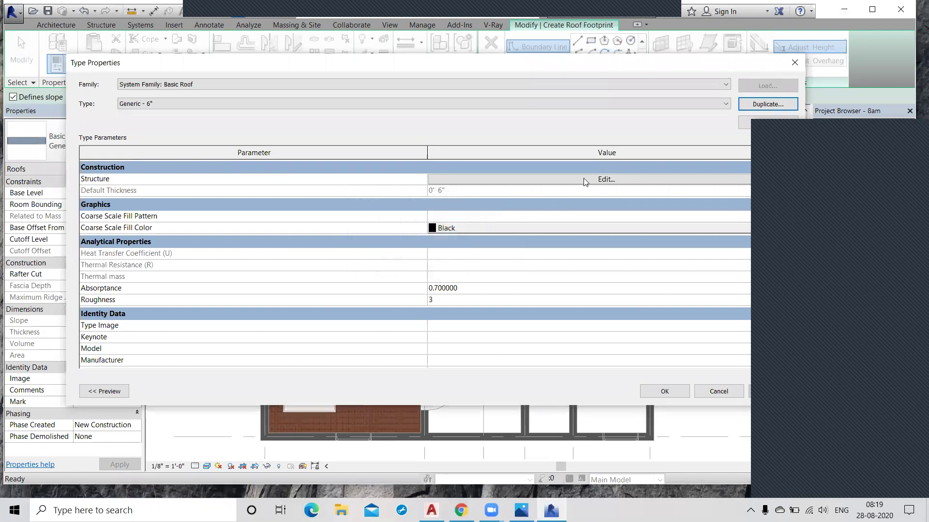
Select the Default material for the structure layer of the Generic - 6" roof and open the appearance asset library.
left_click(580, 179)
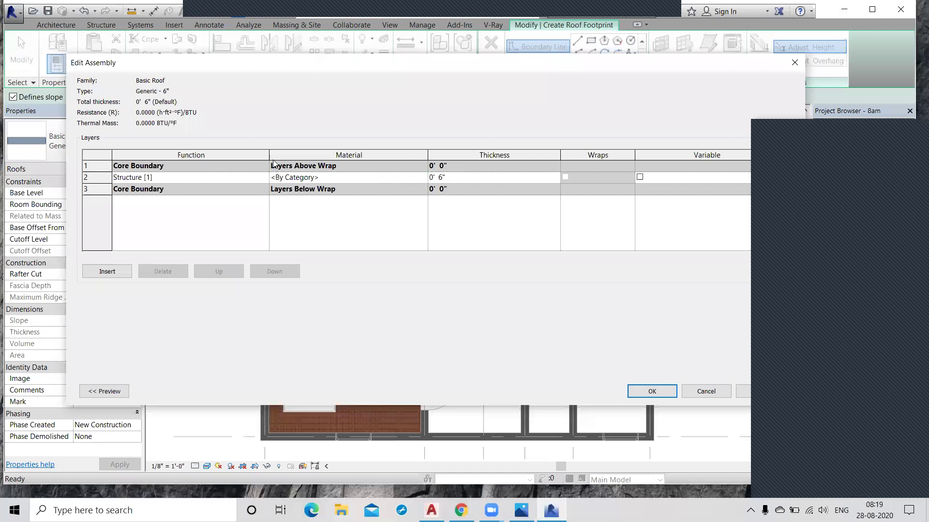
left_click(275, 177)
scroll(272, 174, "down", 3)
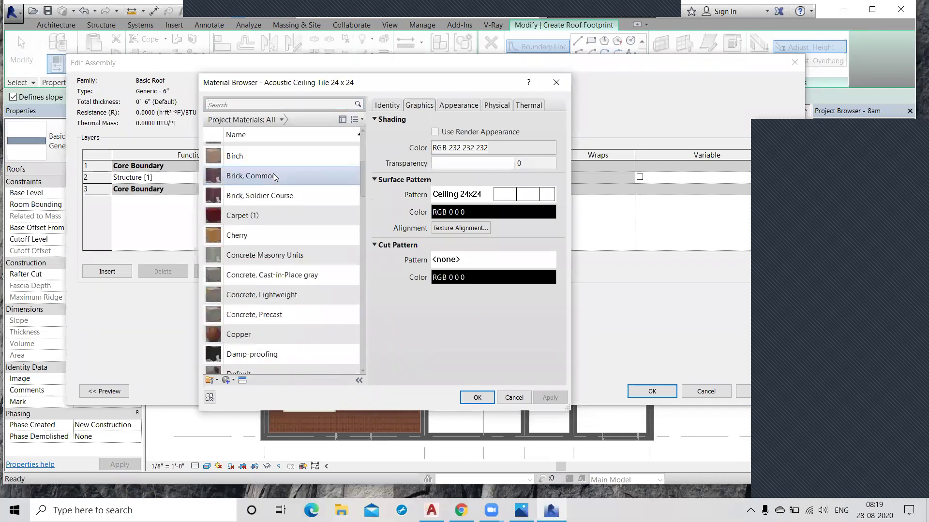
scroll(272, 173, "down", 1)
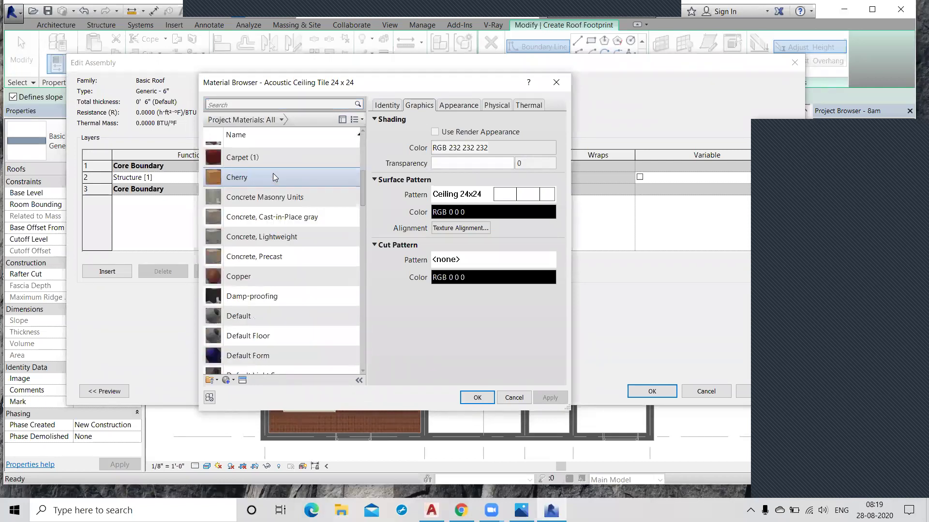
scroll(260, 308, "down", 1)
left_click(260, 309)
left_click(243, 380)
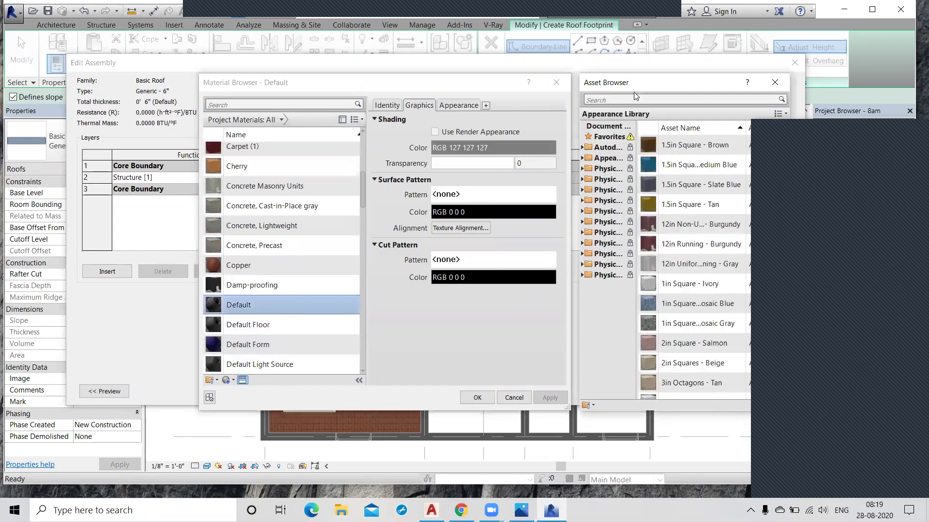
Reverse the name order of the appearance assets and replace the Default material's appearance with Wood - Batten New.
left_click_drag(610, 81, 609, 80)
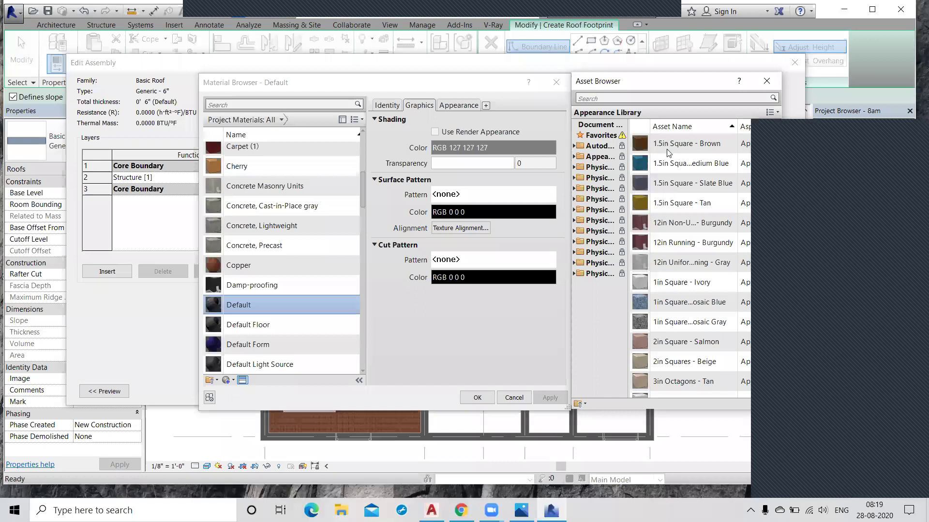
left_click(736, 86)
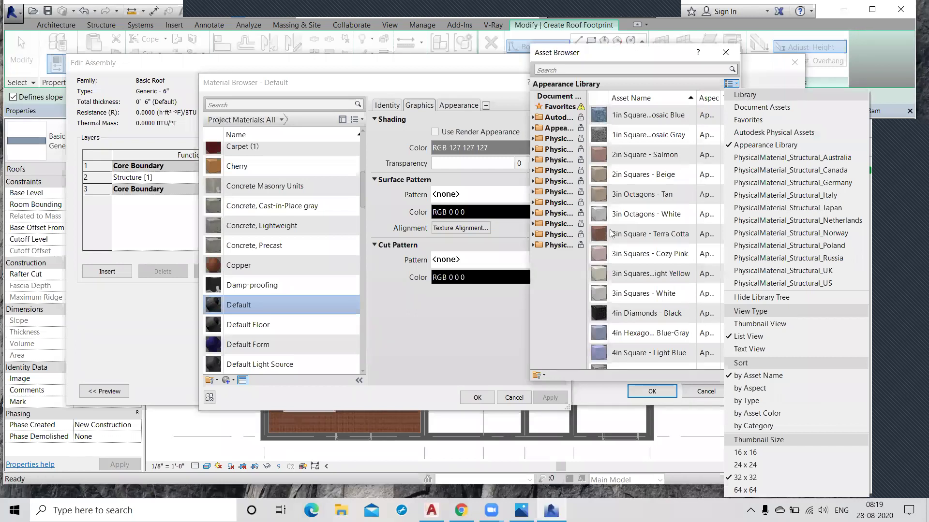
left_click(610, 376)
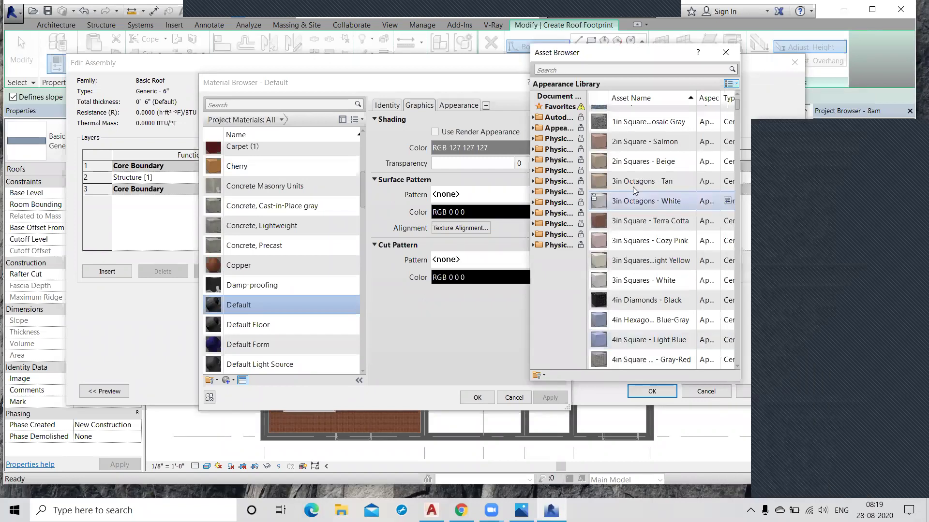
left_click(614, 105)
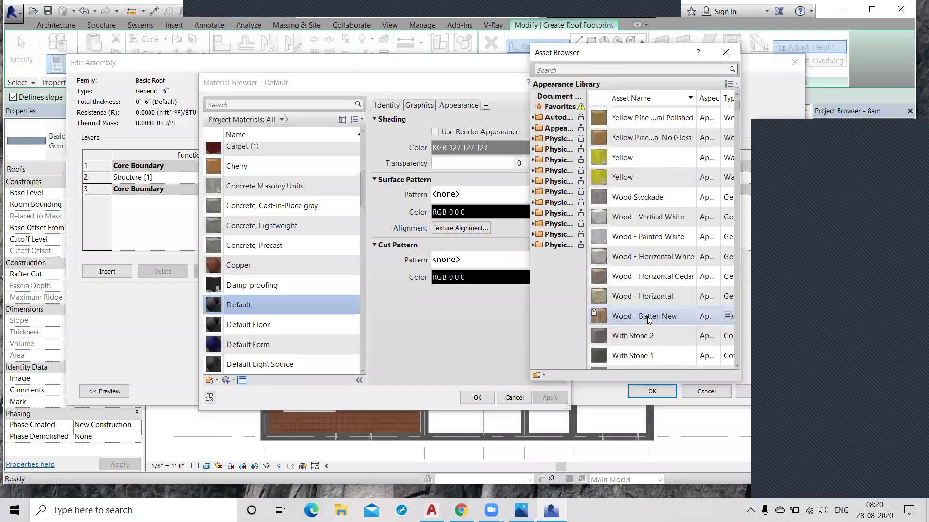
left_click(727, 317)
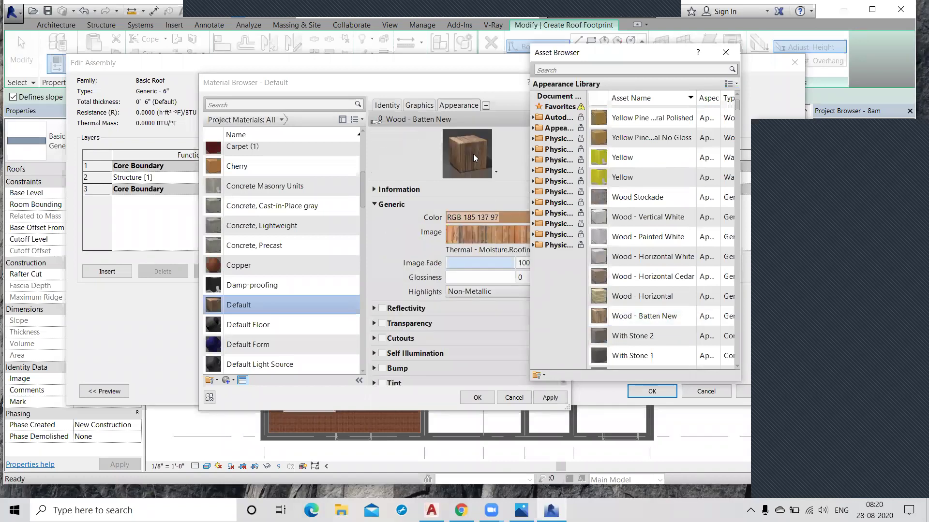
Apply the material to the roof's structure layer and accept the Generic - 6" assembly and type properties.
scroll(656, 357, "down", 1)
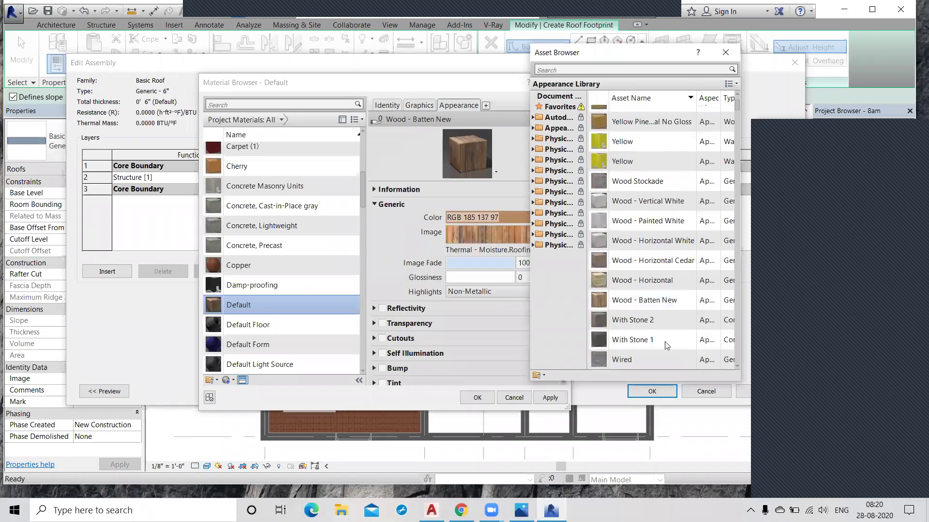
scroll(667, 344, "up", 1)
left_click_drag(608, 53, 535, 53)
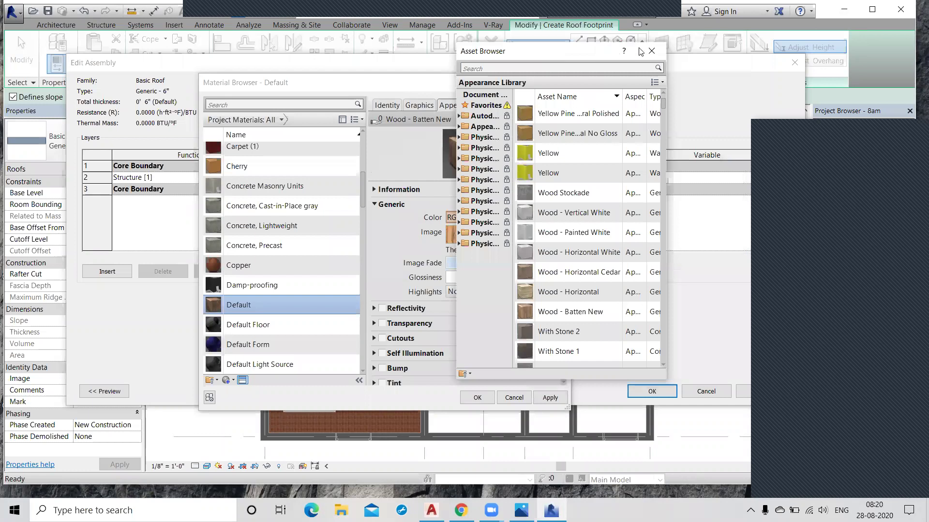
left_click(551, 399)
left_click(476, 396)
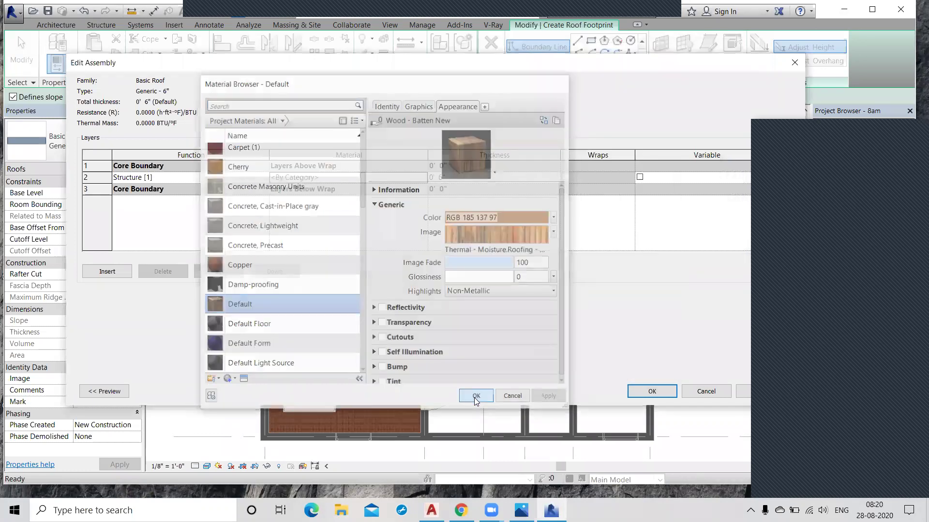
left_click(645, 391)
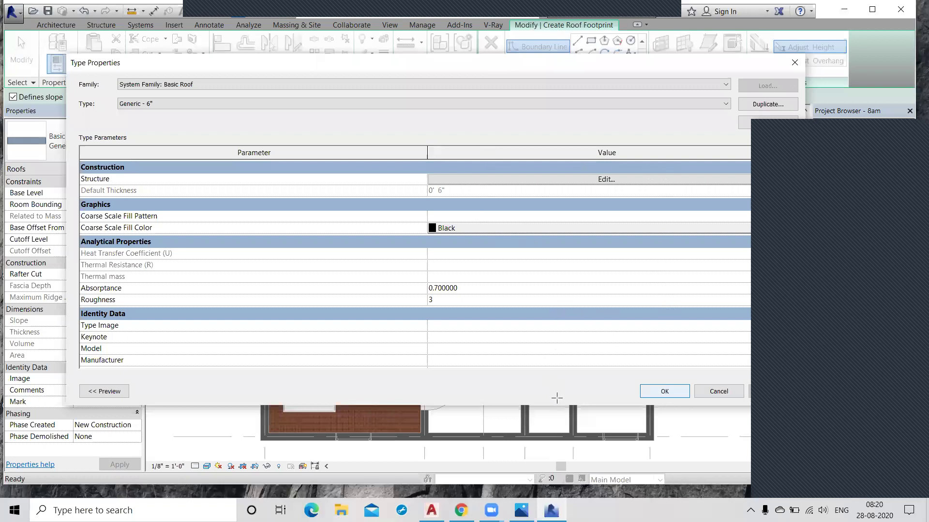
key("Return")
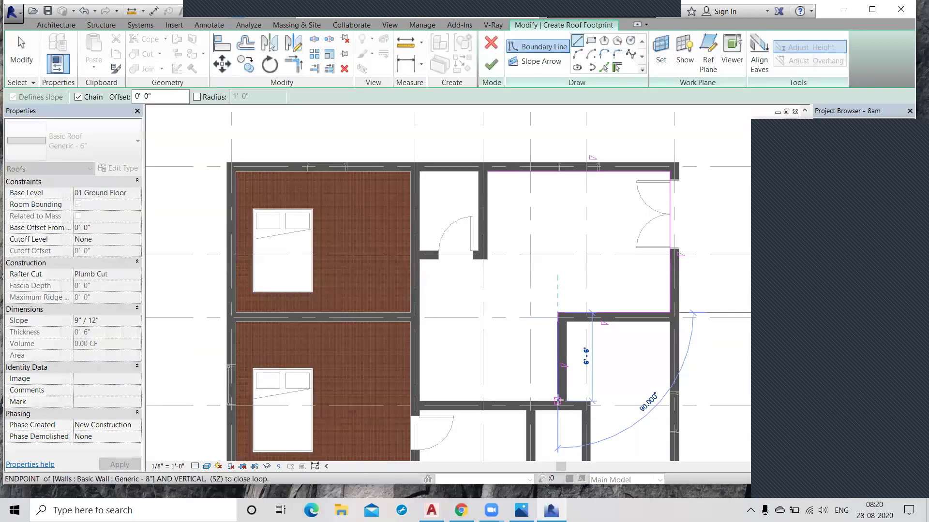
Sketch a closed roof footprint with straight boundary lines along the inner wall faces of the open area beside the bedrooms, and end line drawing.
left_click(488, 260)
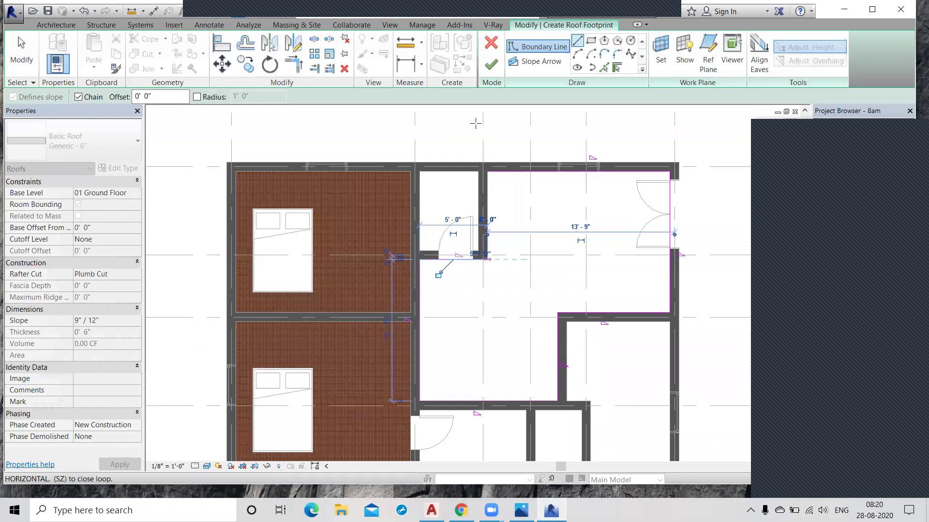
key("Escape")
scroll(508, 160, "up", 3)
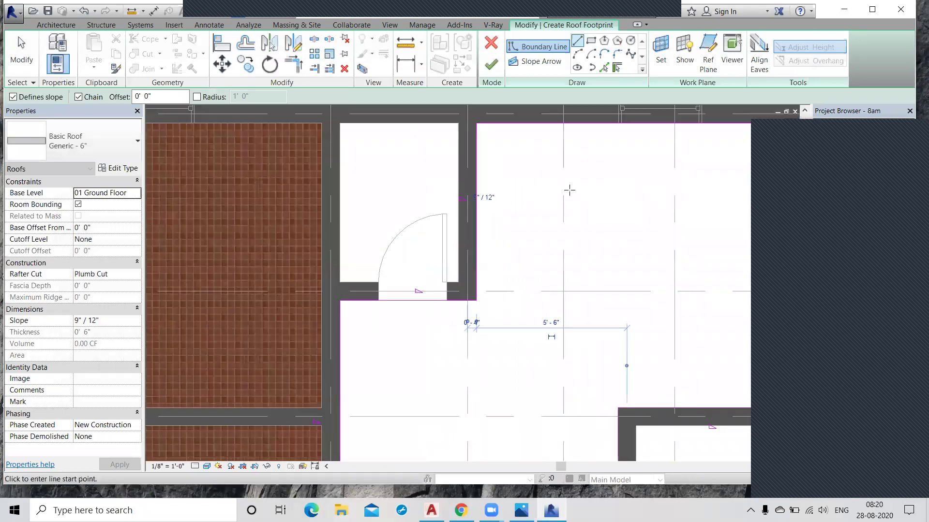
scroll(569, 190, "down", 2)
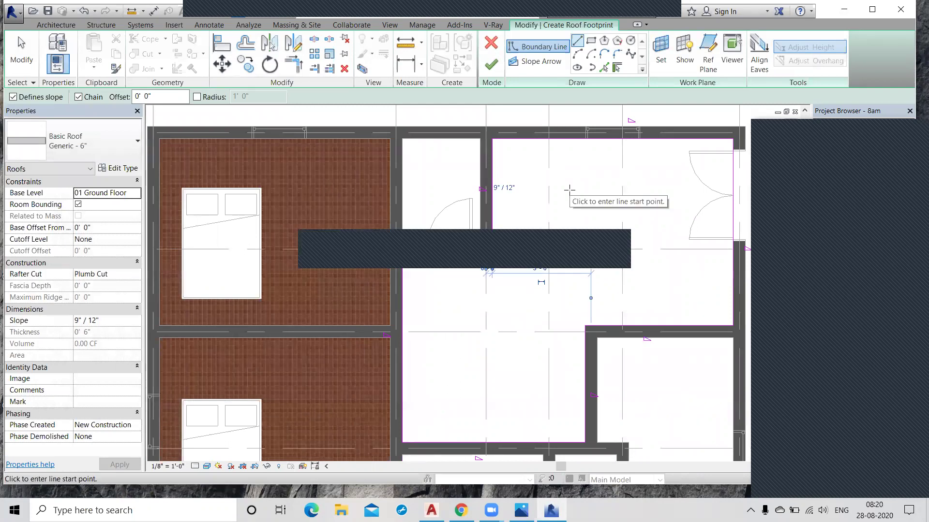
key("Escape")
scroll(571, 193, "up", 2)
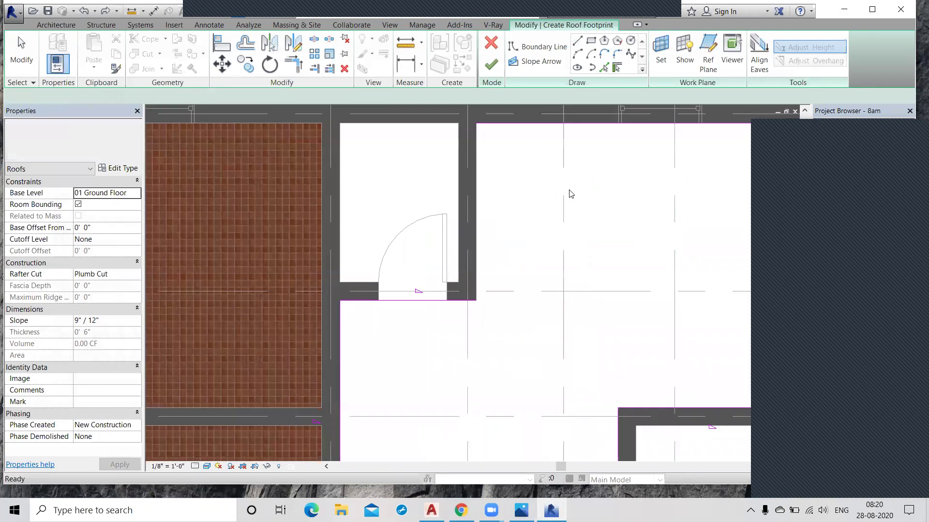
Discard the unfinished roof footprint sketch over the open area.
scroll(571, 194, "down", 2)
key("Return")
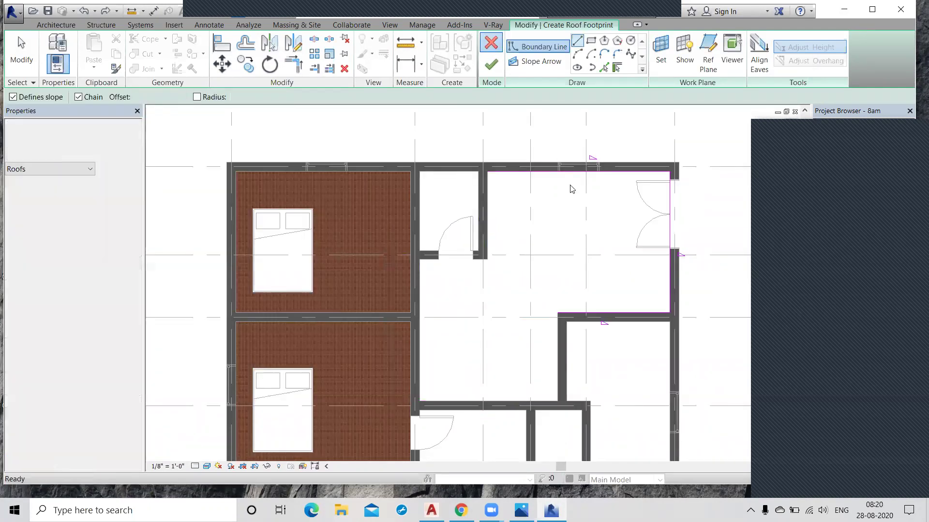
key("Escape")
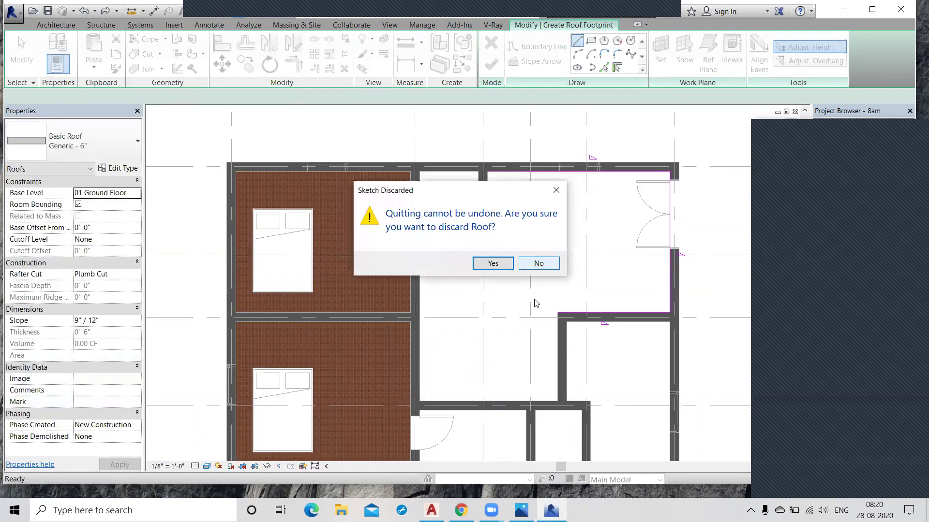
left_click(508, 265)
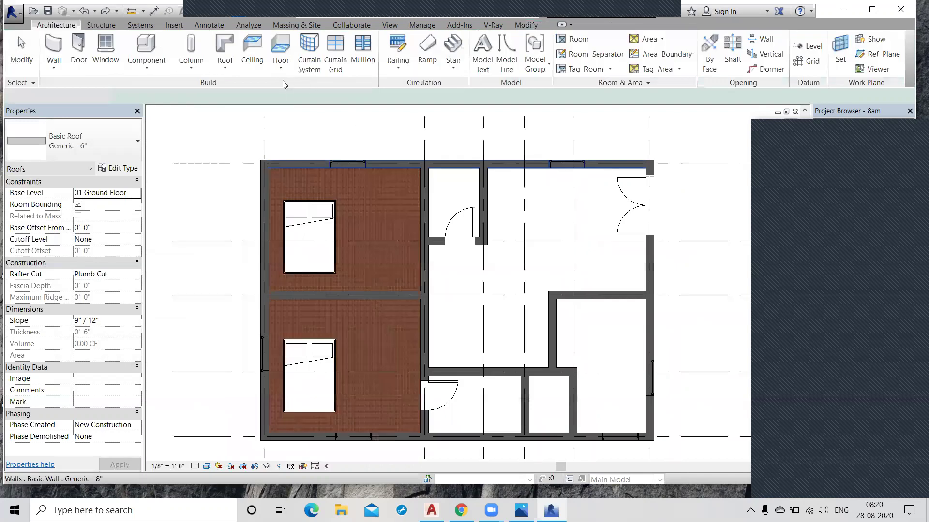
Create a Generic - 12" 2 architectural floor bounded by straight lines along the inner wall faces of the open area.
left_click(280, 68)
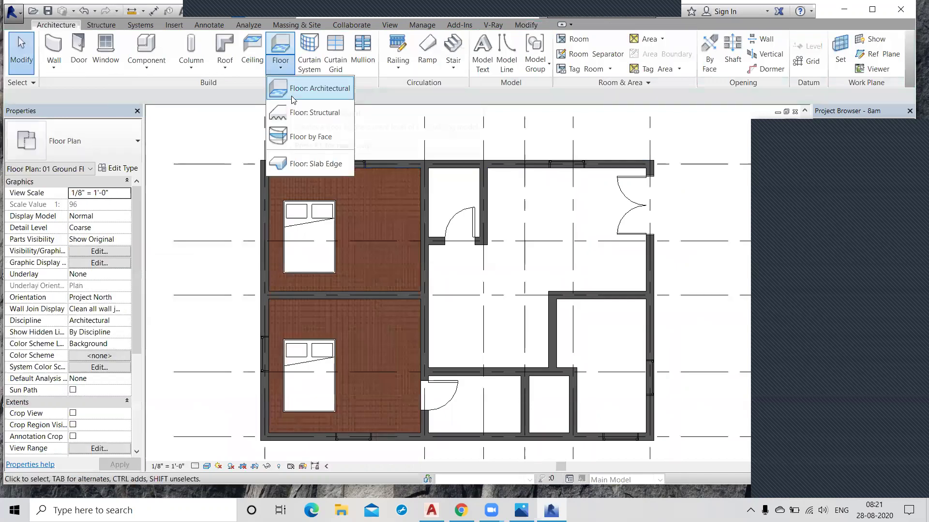
left_click(584, 40)
scroll(513, 187, "up", 2)
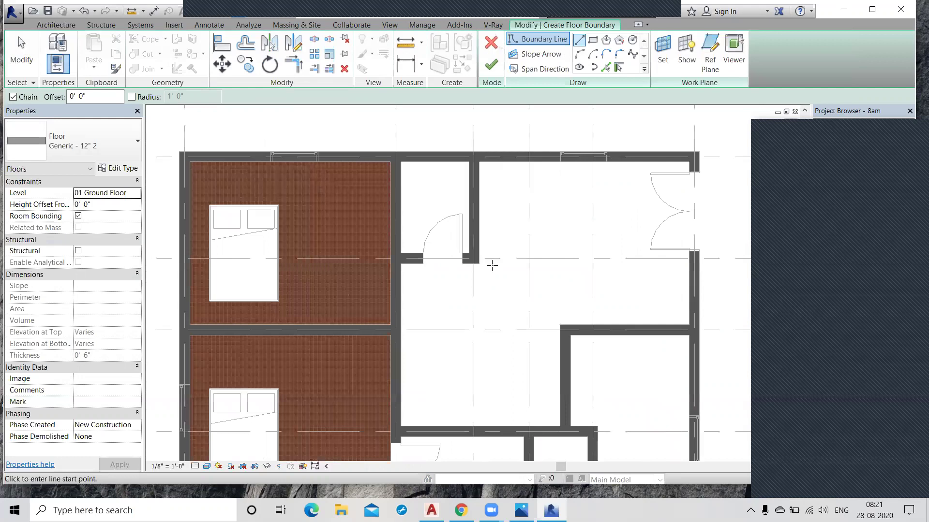
left_click(481, 159)
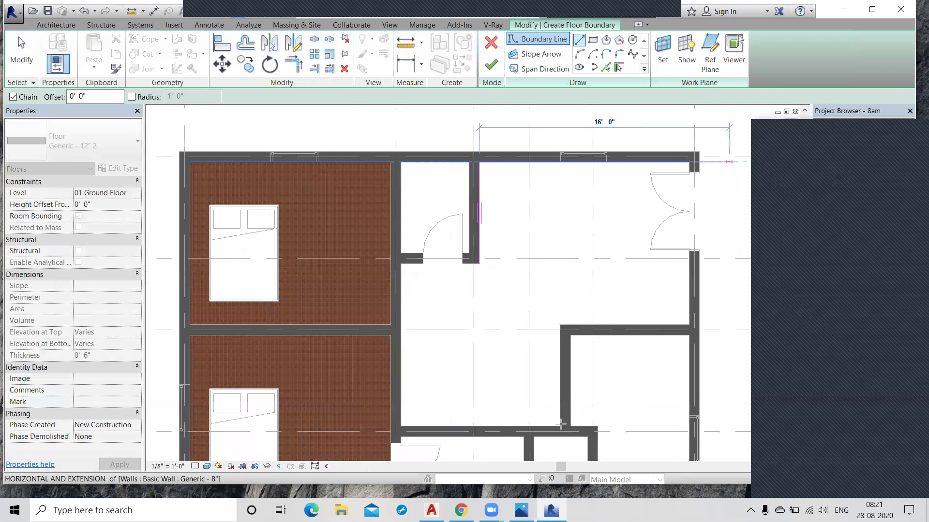
left_click(559, 424)
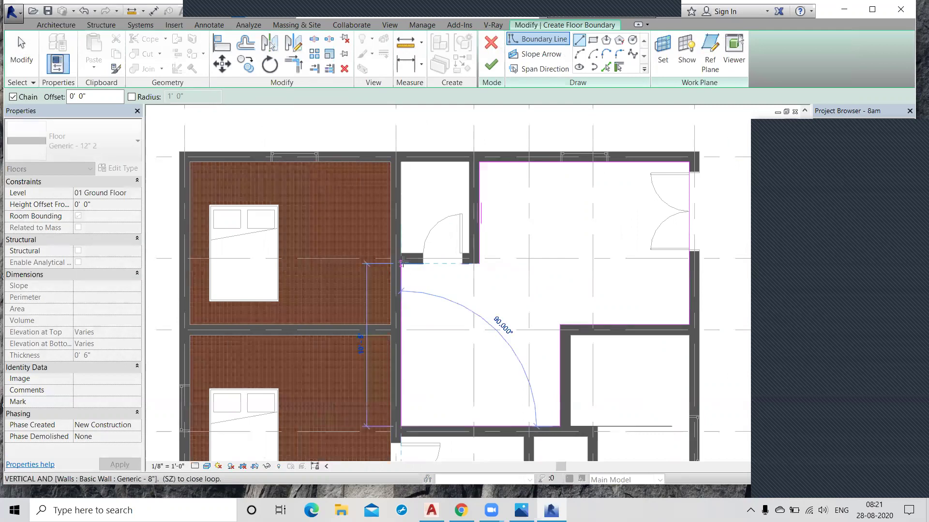
left_click(425, 261)
left_click(477, 261)
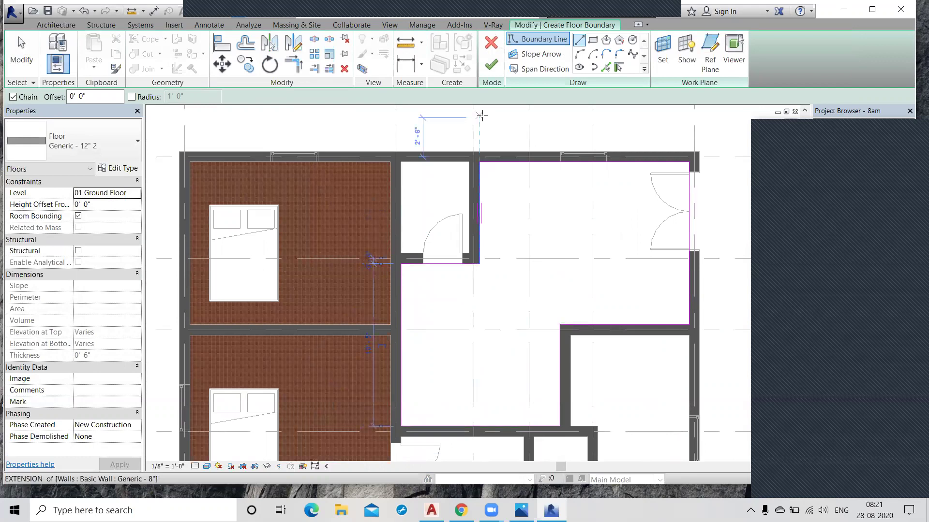
left_click(491, 65)
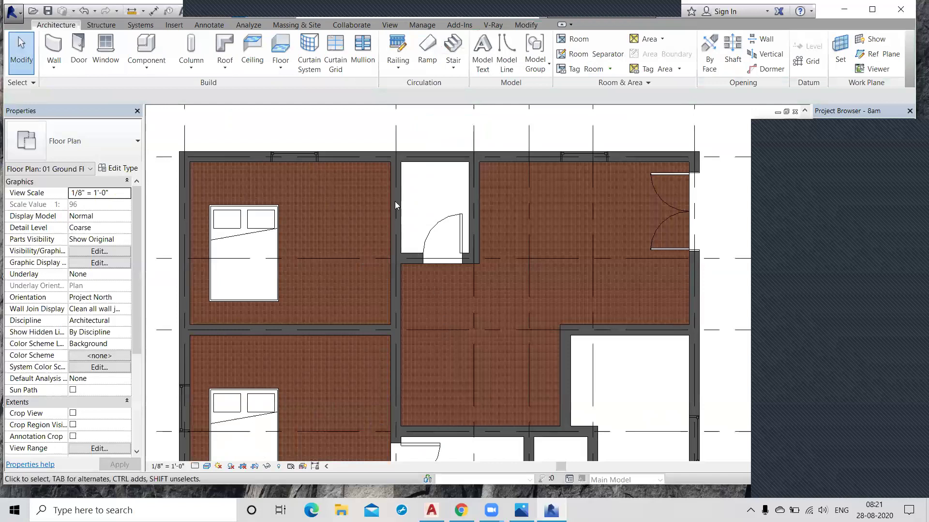
Check the doorway edge of the new floor in plan and switch to the 3D view.
scroll(419, 312, "up", 3)
left_click(410, 192)
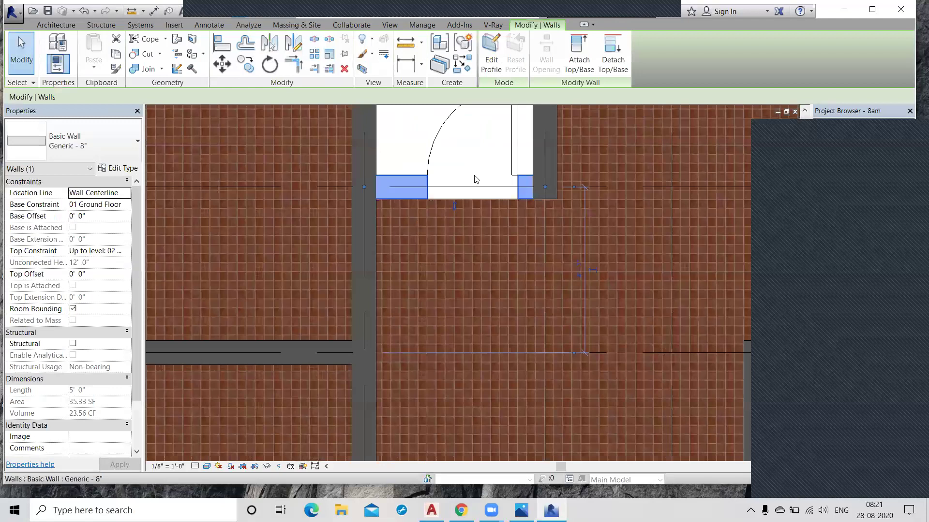
left_click(576, 380)
key("ctrl+Tab")
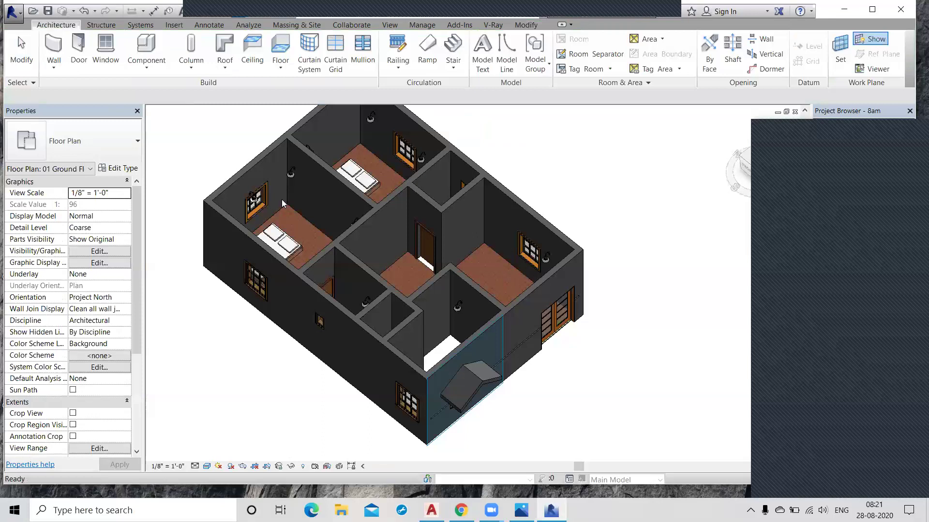
Inspect the structure layer's material and appearance in the open-area floor's Generic - 12" 2 type.
left_click(116, 171)
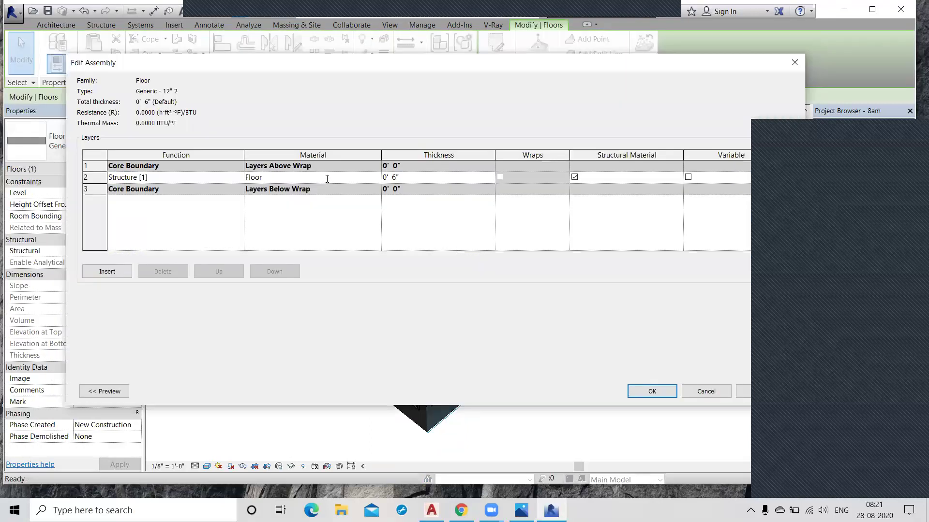
left_click(372, 177)
left_click(377, 177)
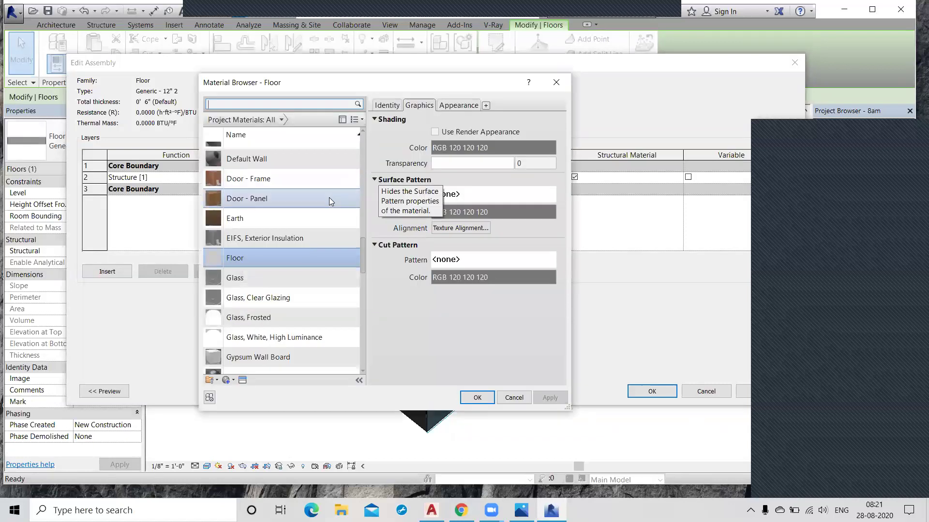
left_click(450, 106)
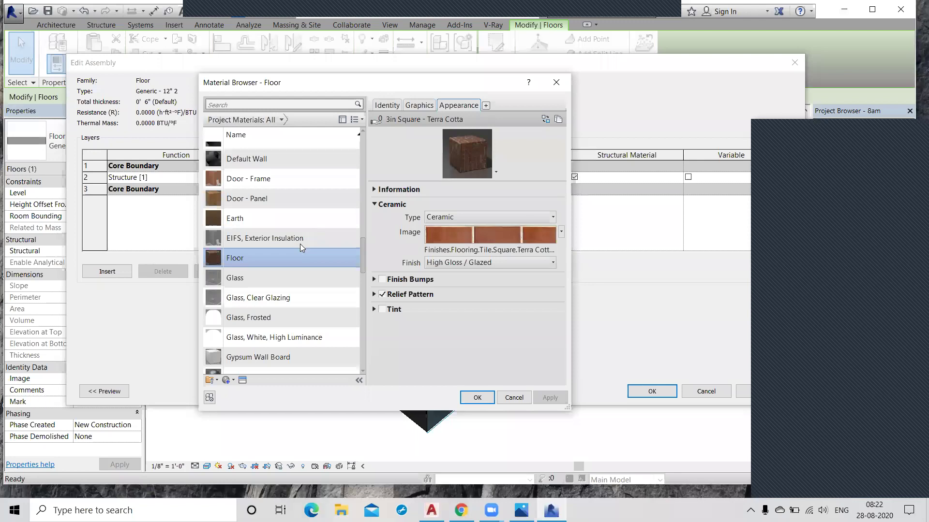
left_click(556, 82)
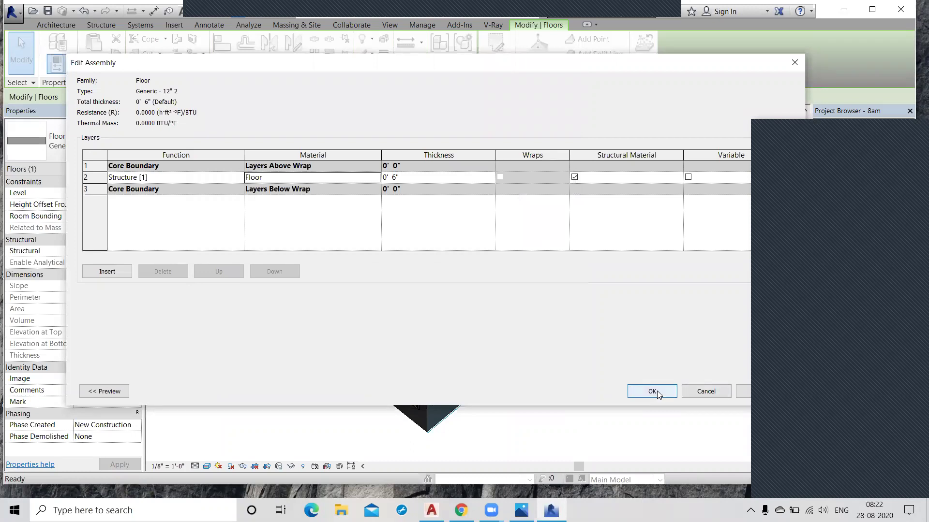
left_click(701, 395)
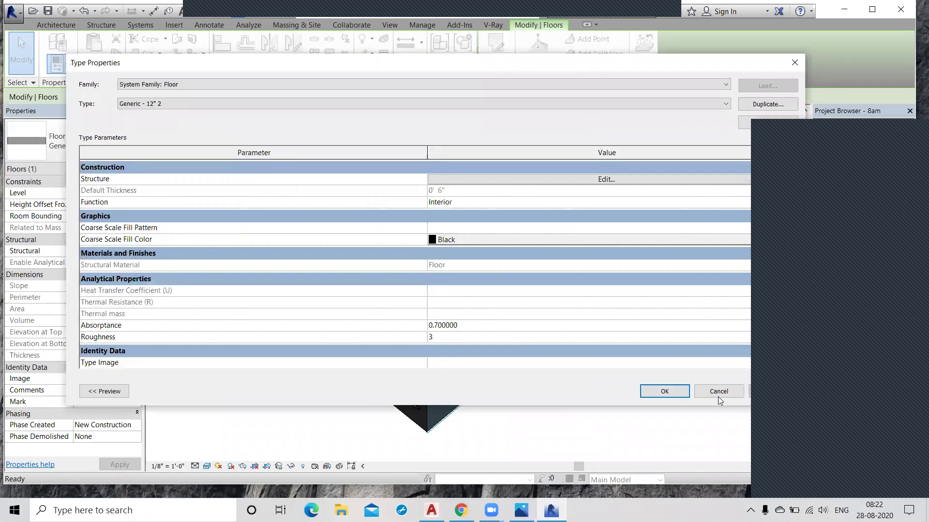
left_click(659, 387)
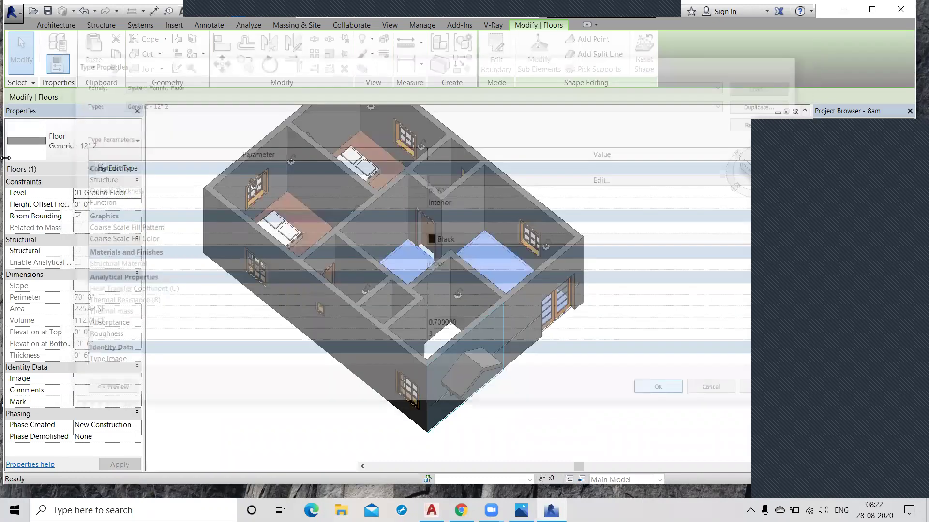
Change the open-area floor to the Generic - 12" type and duplicate that type as Generic - 6".
left_click(124, 132)
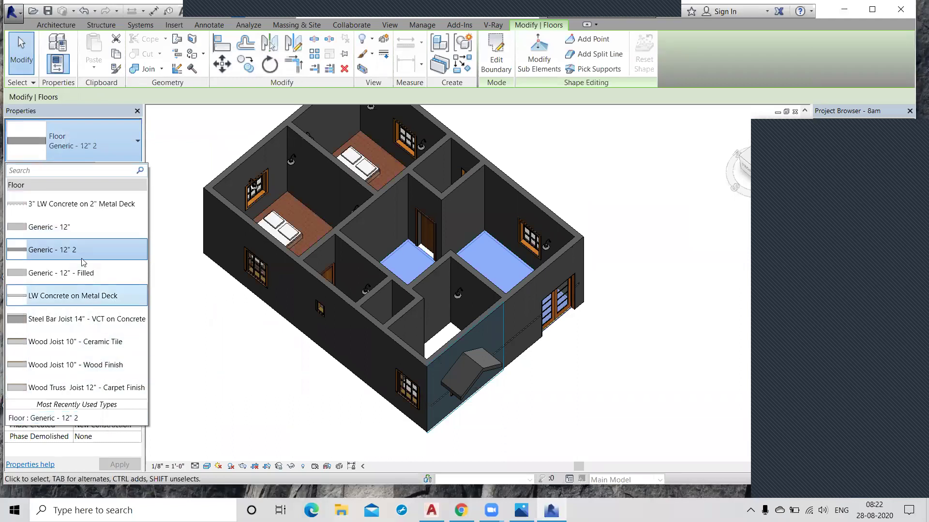
left_click(77, 225)
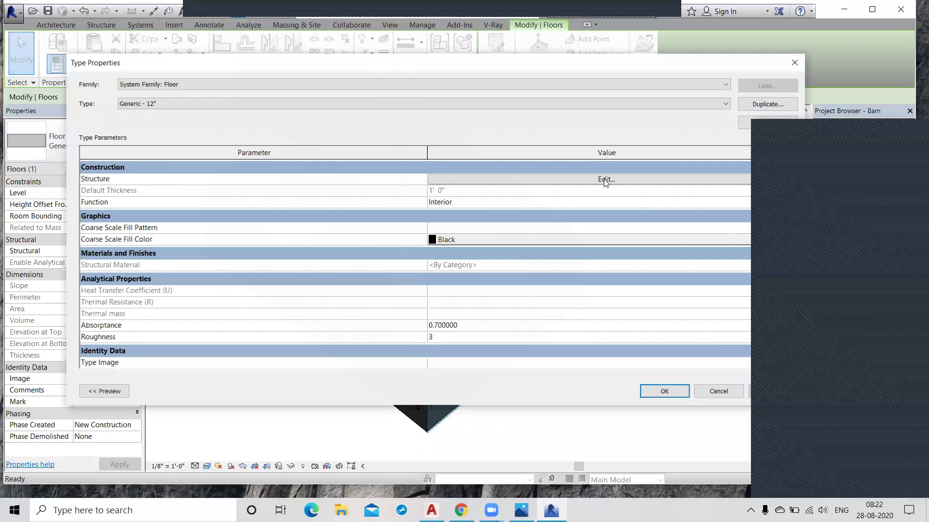
left_click(605, 180)
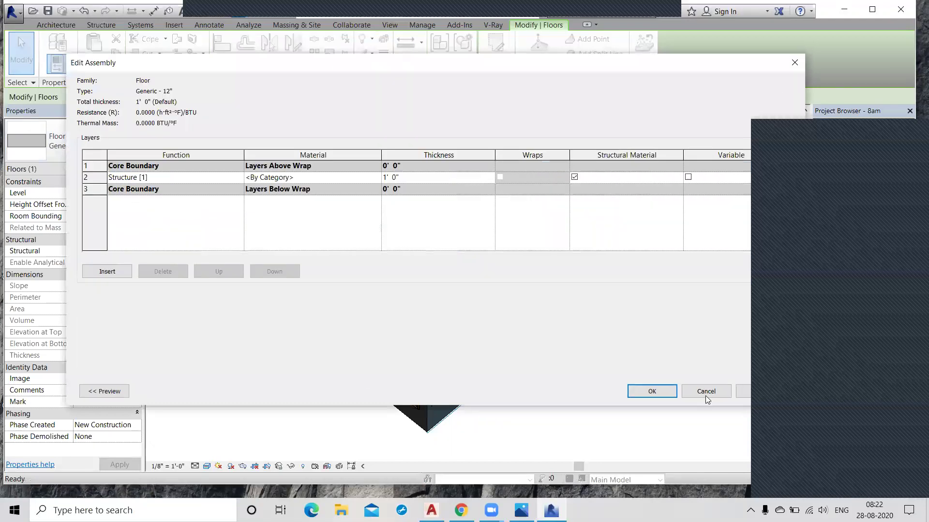
key("Escape")
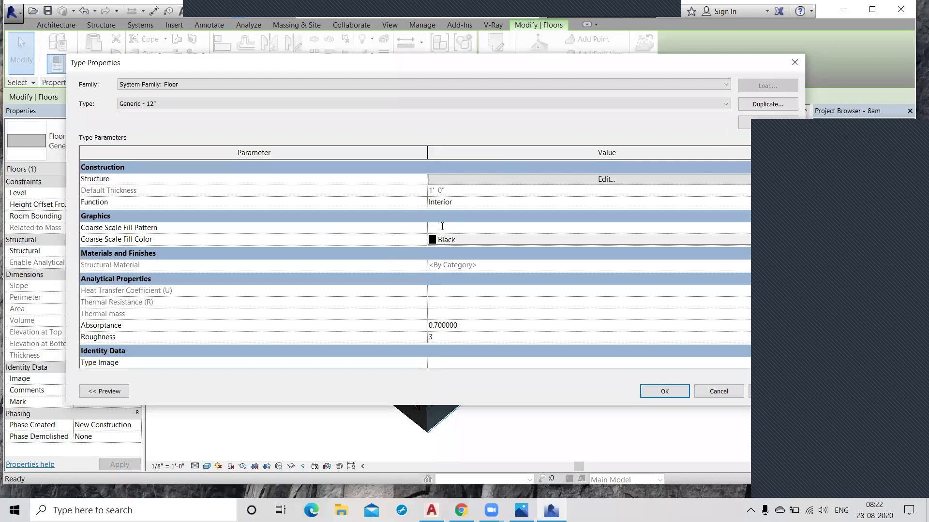
key("BackSpace")
key("BackSpace")
key("BackSpace")
key("BackSpace")
key("BackSpace")
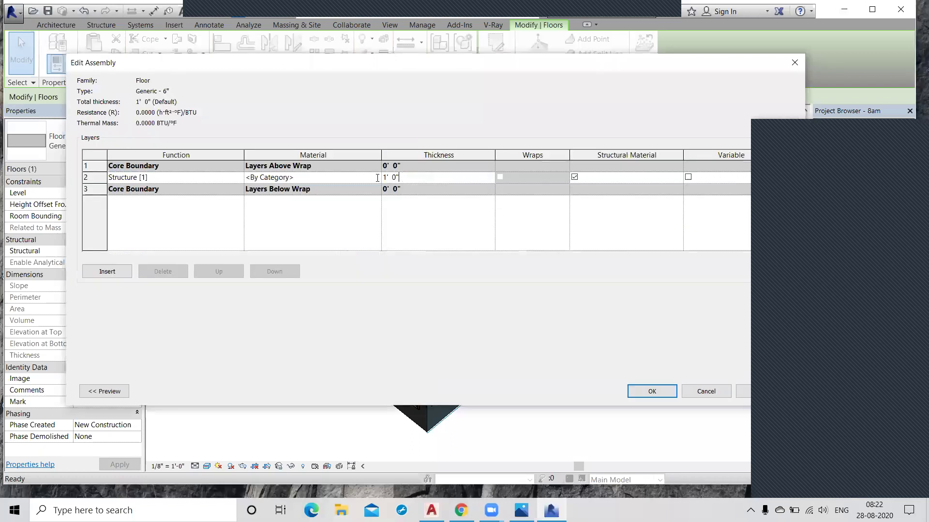
Set the Generic - 6" floor's structure layer to 6" thick and open the appearance library for its Default material.
left_click(401, 178)
type("6")
left_click(366, 178)
left_click(377, 177)
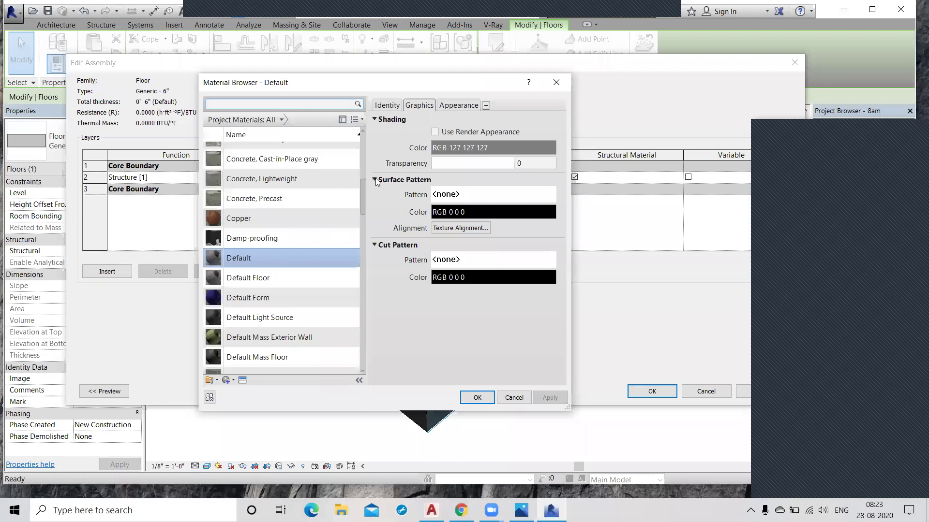
key("Return")
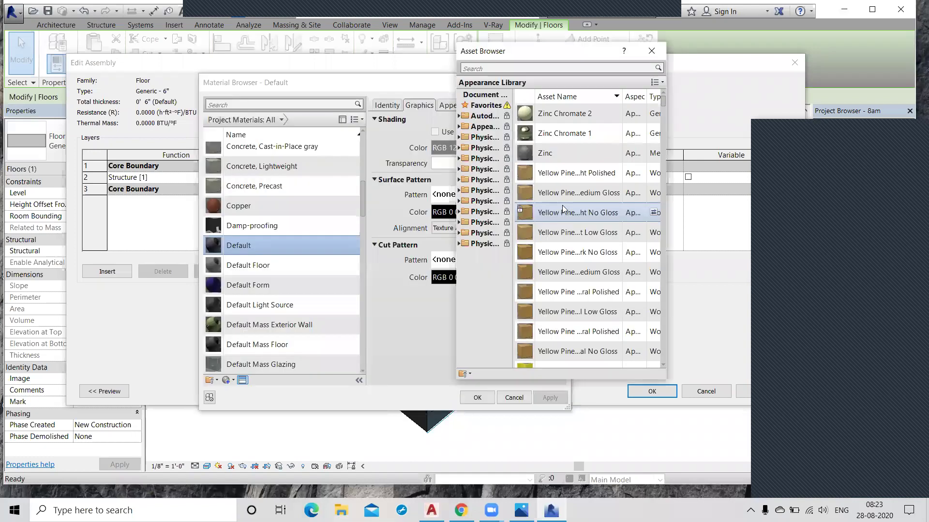
Replace the Default material's appearance with Wood - Batten New and accept the Generic - 6" floor assembly.
scroll(588, 321, "down", 4)
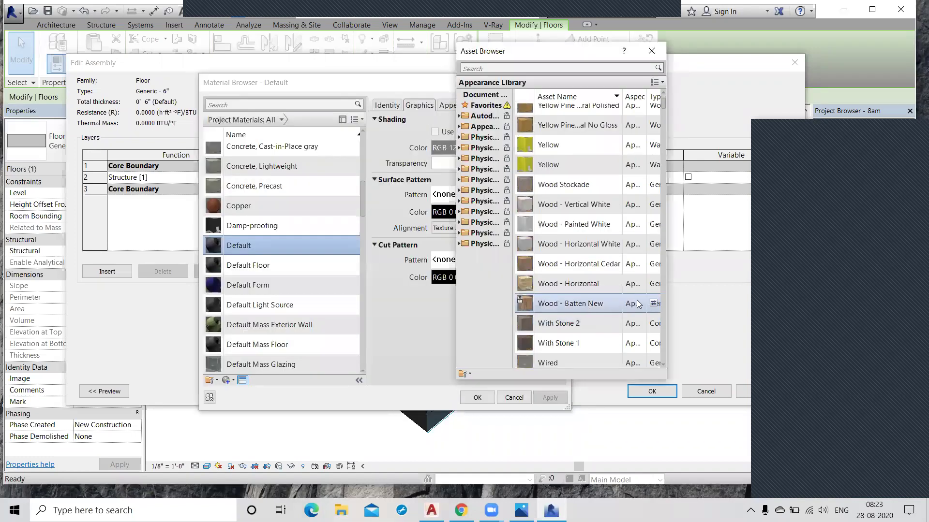
left_click(654, 304)
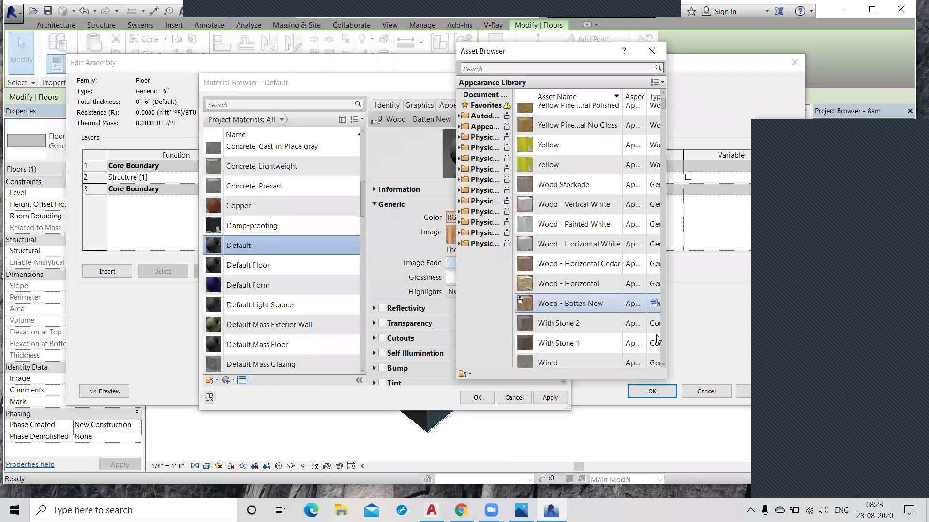
left_click(655, 391)
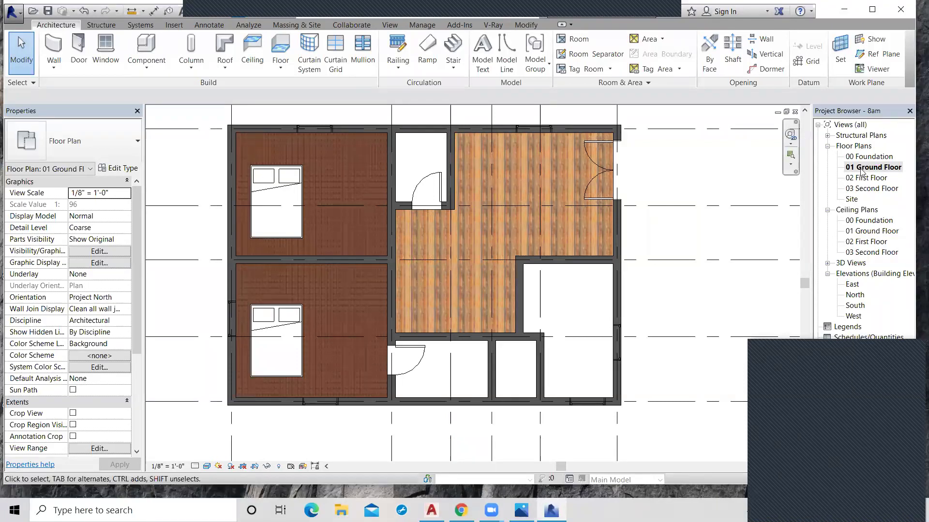
View the finished floors in 3D, and set the North elevation's visual style to Realistic.
left_click(198, 13)
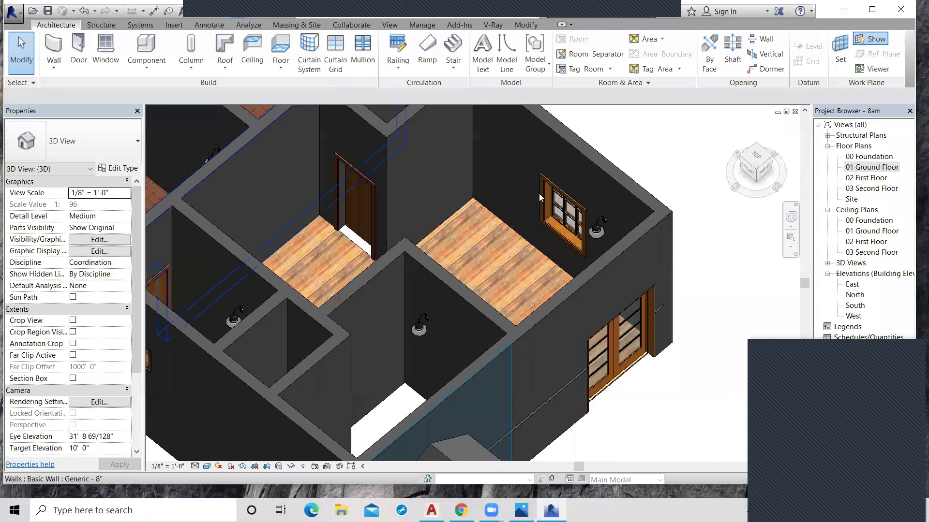
double_click(855, 295)
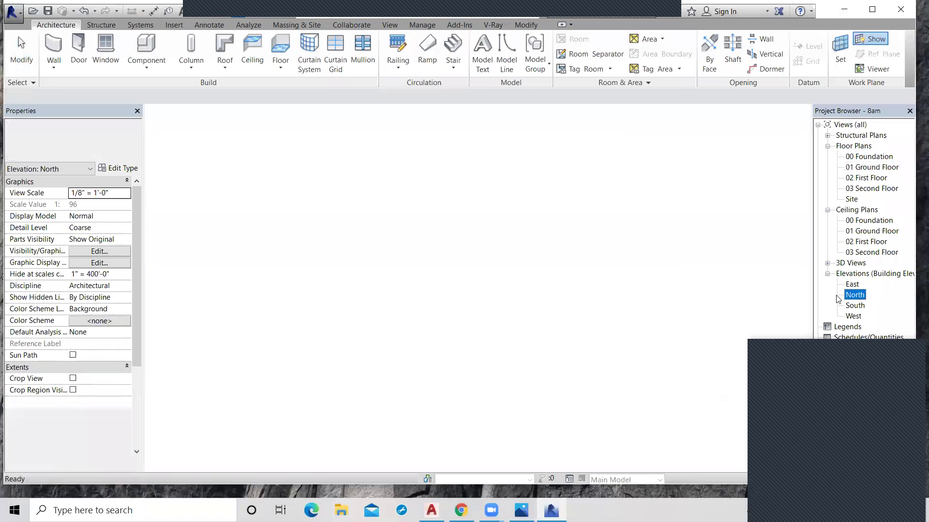
scroll(605, 349, "up", 3)
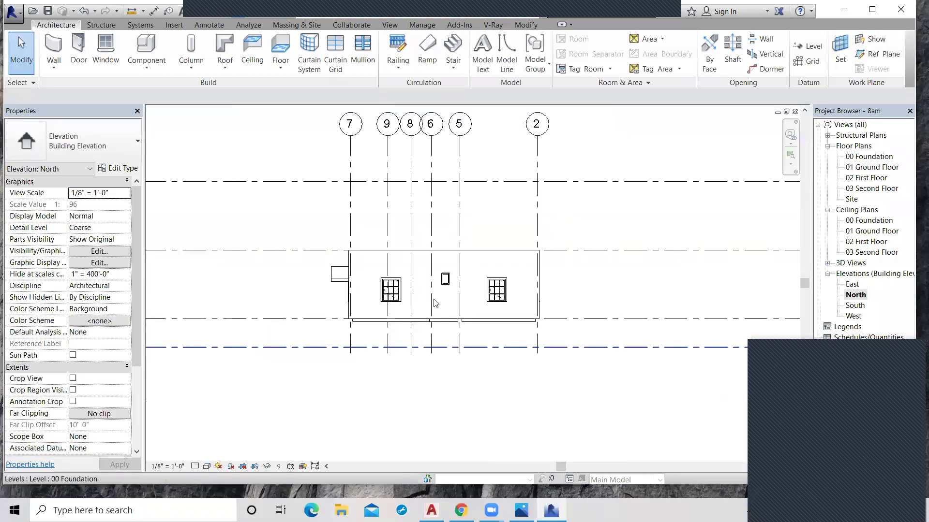
left_click(206, 466)
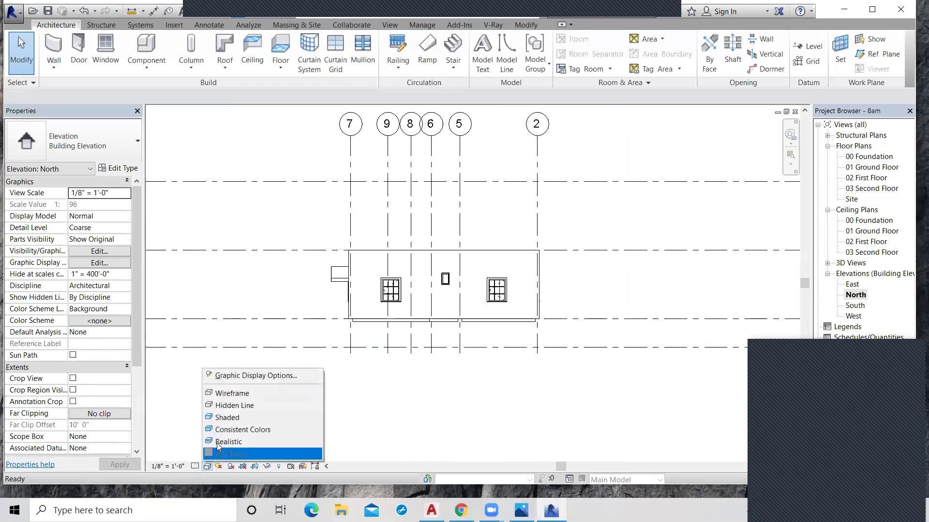
left_click(220, 441)
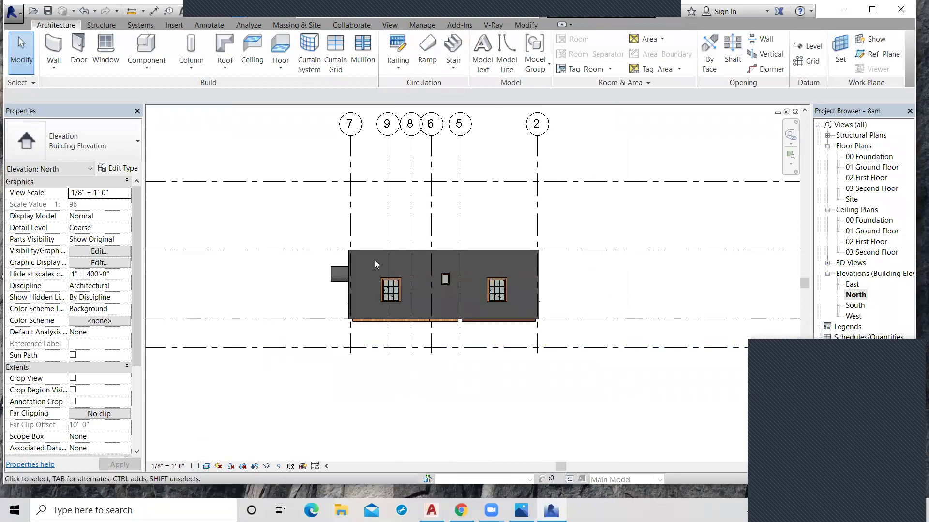
Check the floors against the levels in the North elevation and return to the 01 Ground Floor plan.
scroll(374, 262, "down", 1)
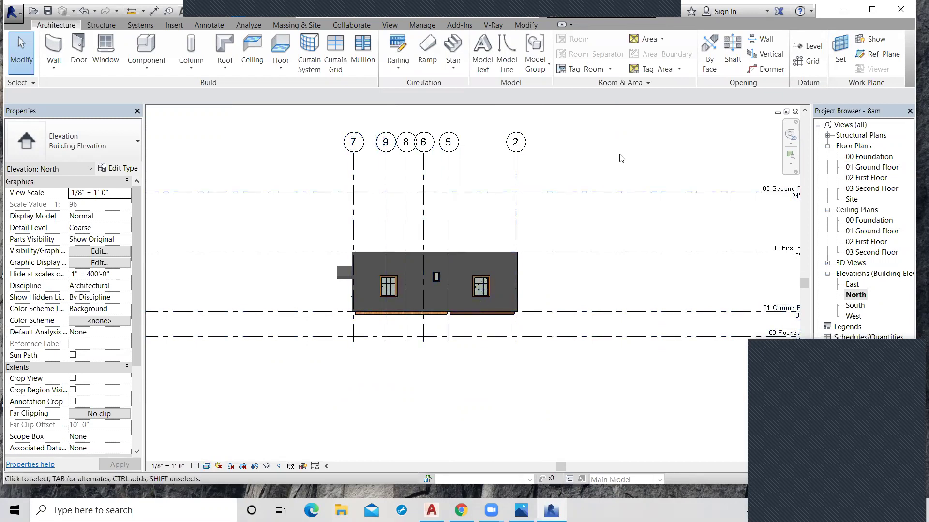
double_click(874, 167)
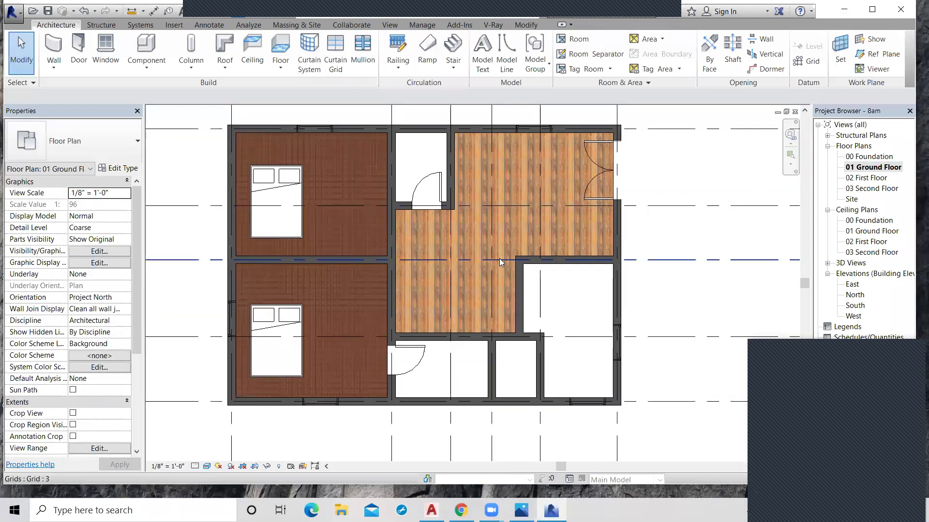
scroll(499, 258, "down", 1)
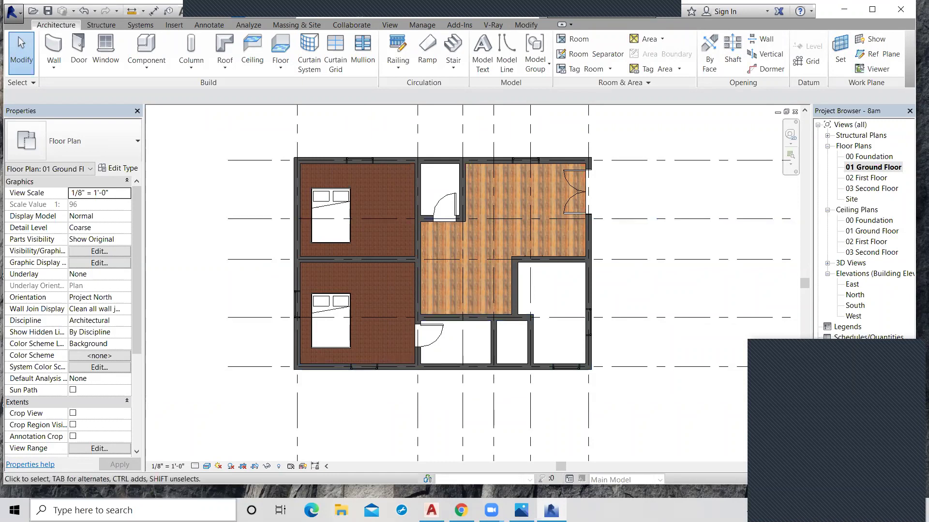
Open Paint and draw a wide, low rectangle in the lower half of the blank canvas.
left_click(96, 510)
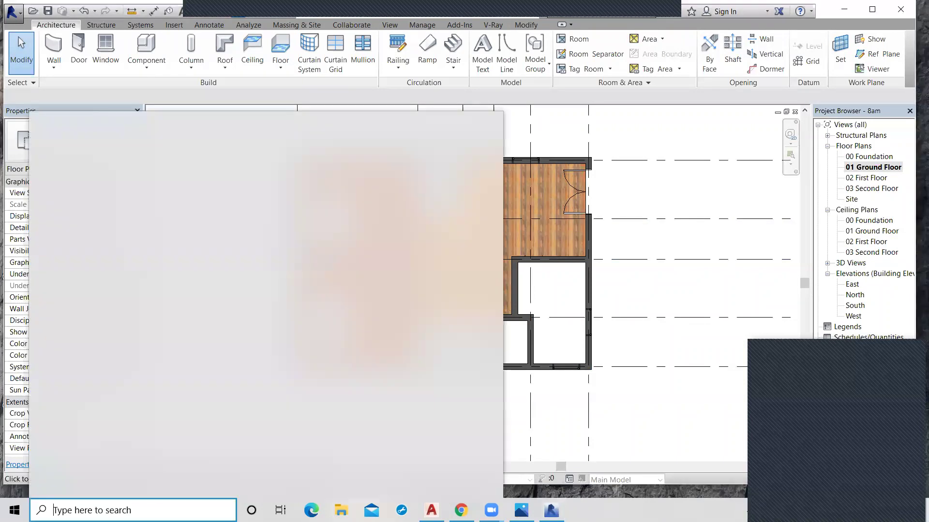
type("pa")
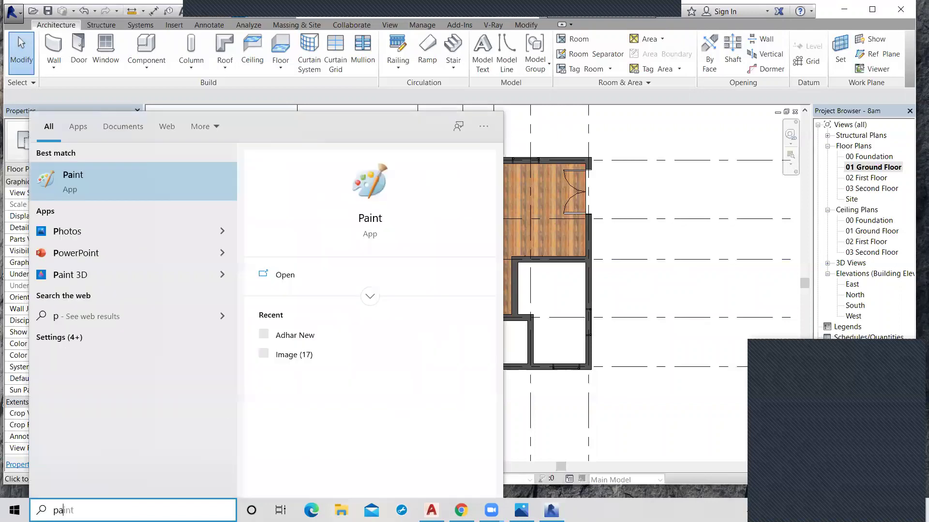
type("int")
key("Return")
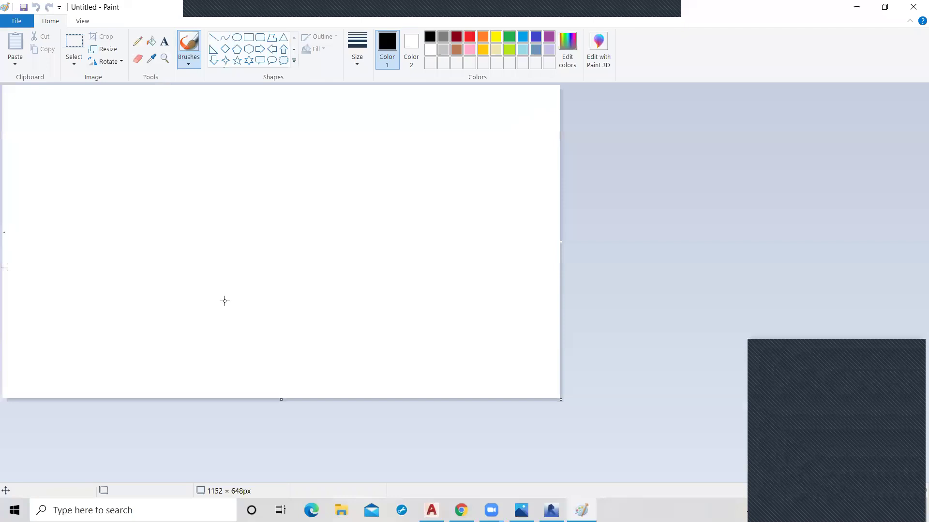
left_click_drag(192, 279, 309, 307)
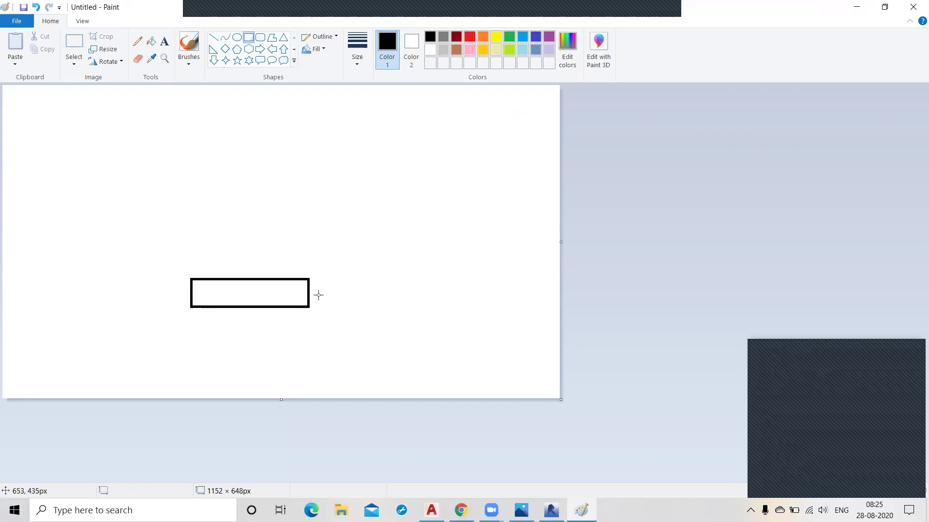
Label the rectangle with a height of 6" beside it and a width of 12" below it.
left_click(164, 42)
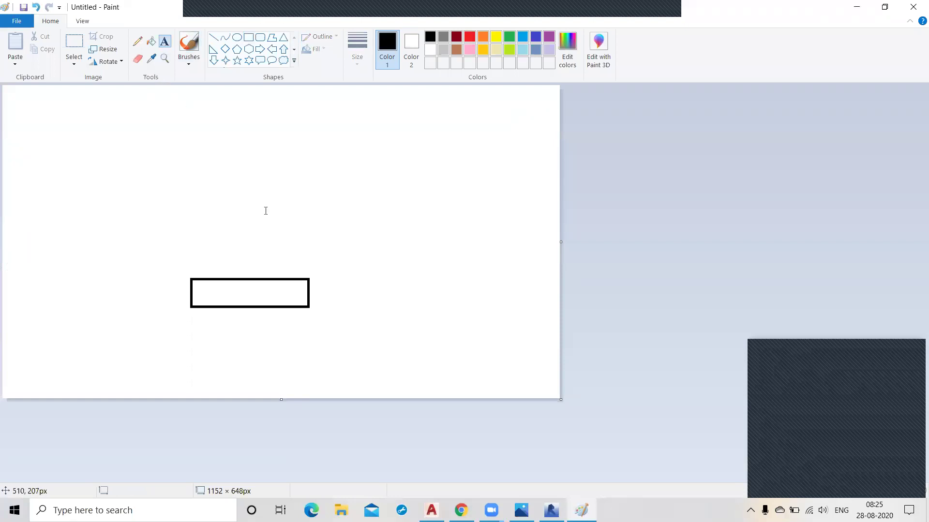
left_click(315, 287)
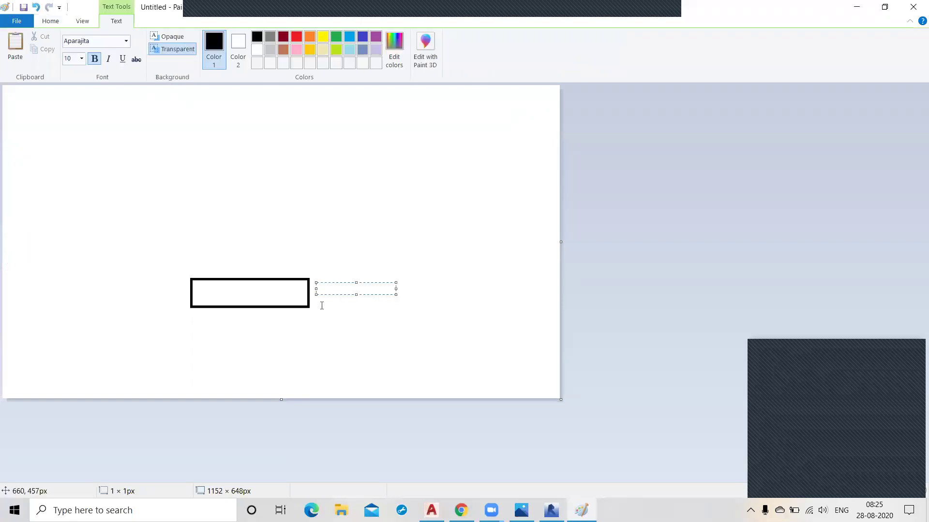
type("6")
left_click(245, 327)
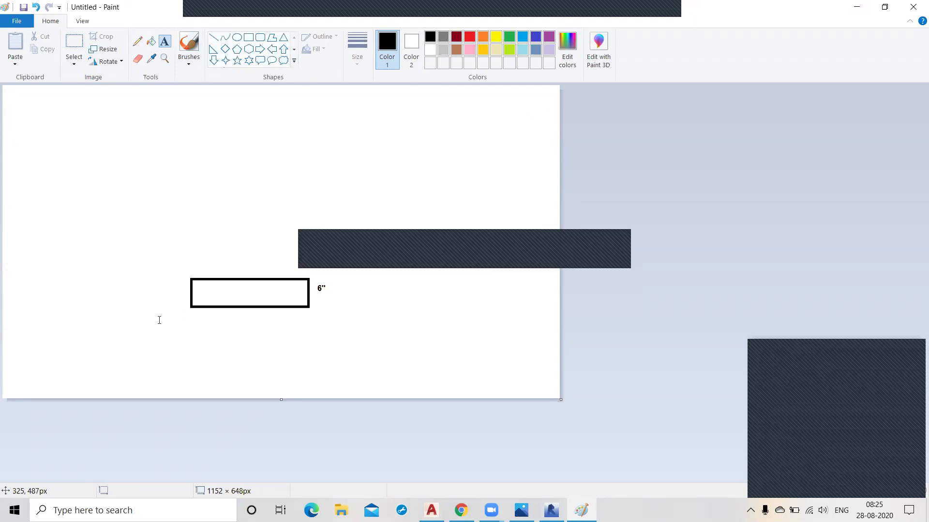
left_click(218, 318)
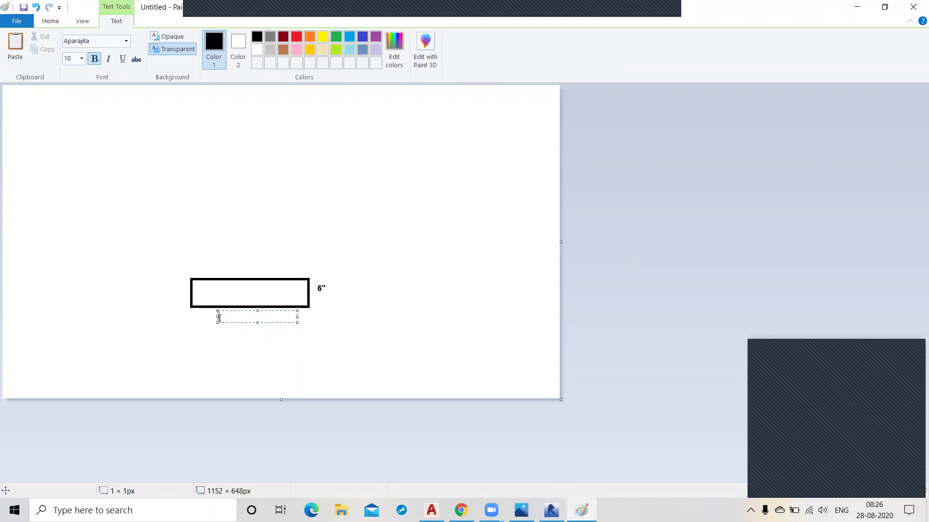
type("12\"")
left_click(227, 230)
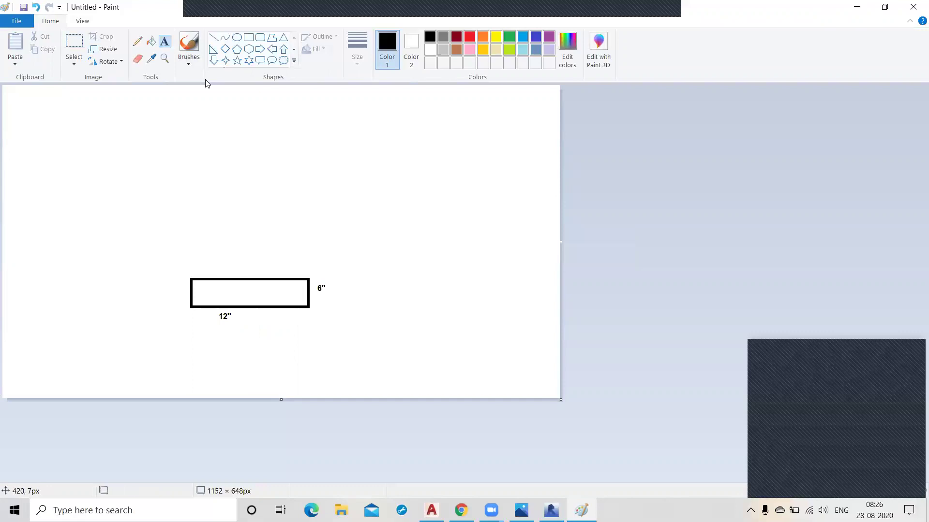
Stack two more rectangles on the base, a narrower block and a tall, still narrower one above it.
left_click(248, 37)
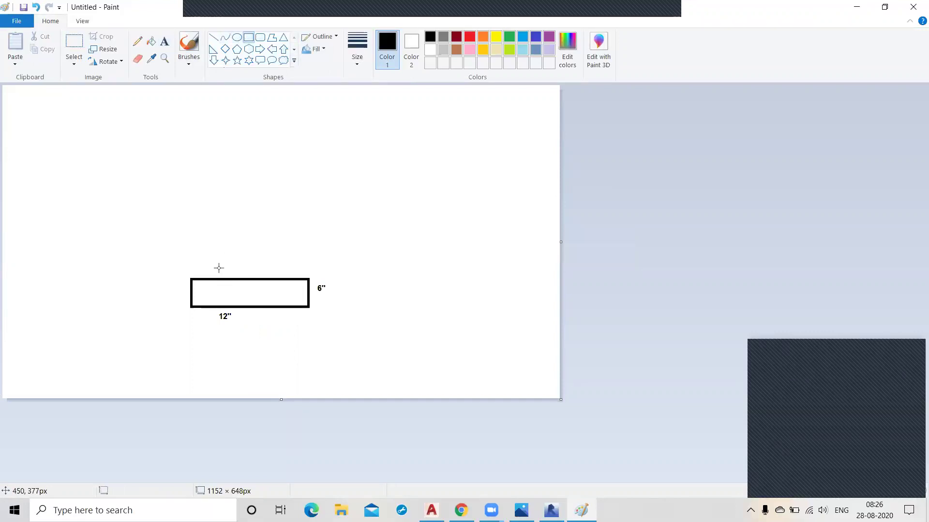
left_click_drag(207, 278, 289, 219)
left_click(314, 235)
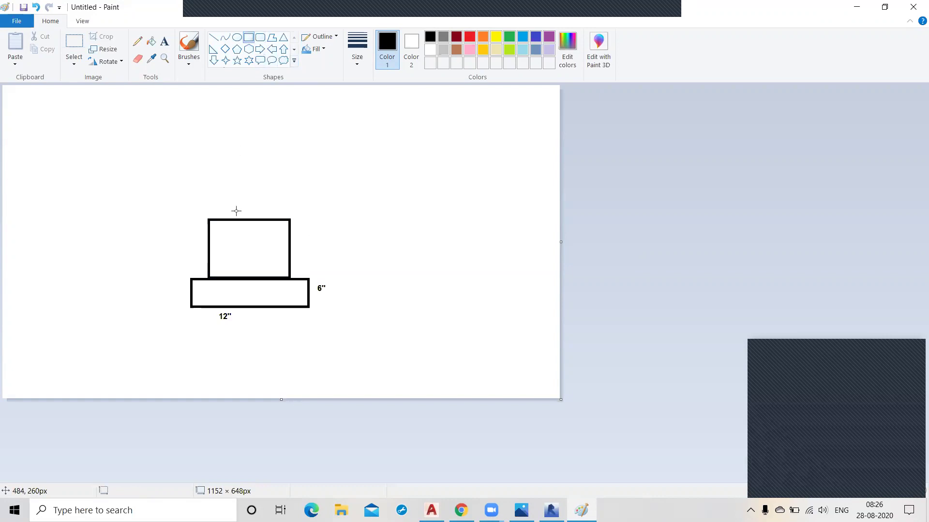
mouse_move(223, 218)
left_mouse_down()
mouse_move(288, 185)
mouse_move(270, 114)
left_mouse_up()
left_click(322, 154)
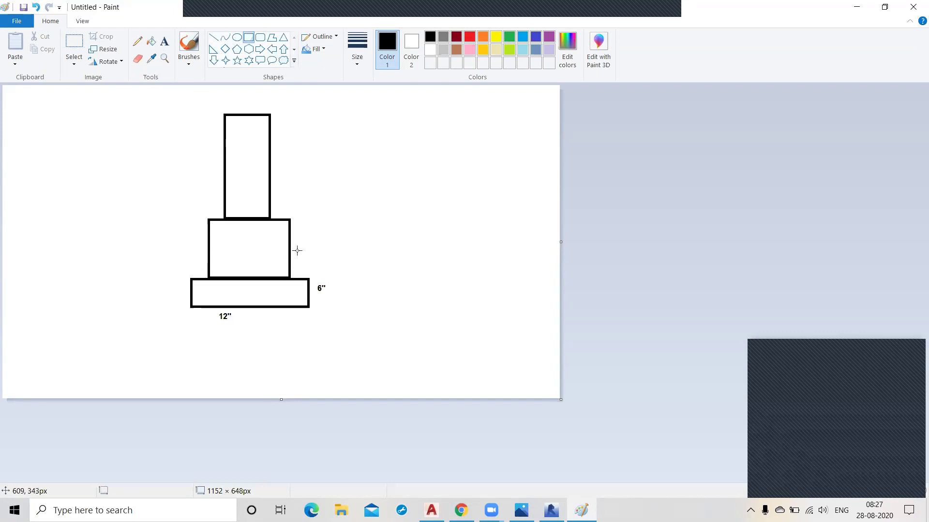
Label the middle block with a height of 2' and a width of 10", and the top block with a width of 8".
left_click(165, 41)
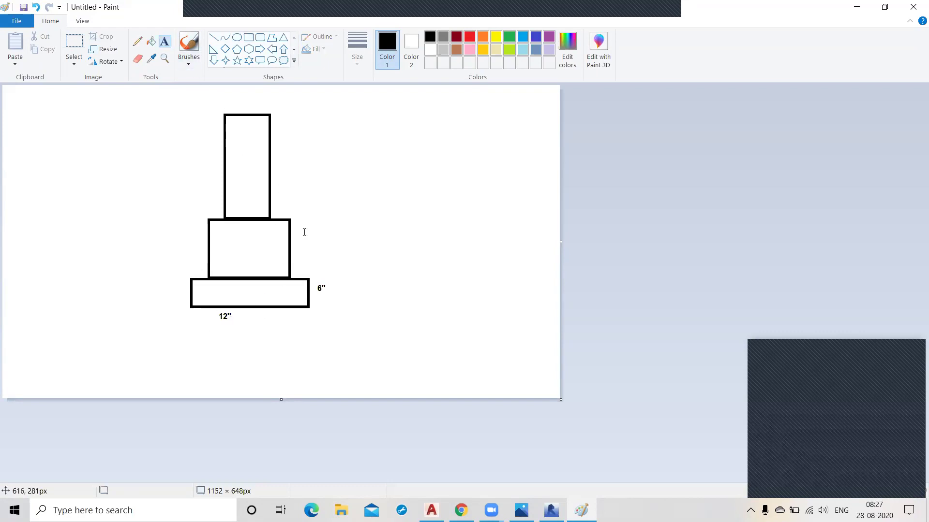
left_click(293, 252)
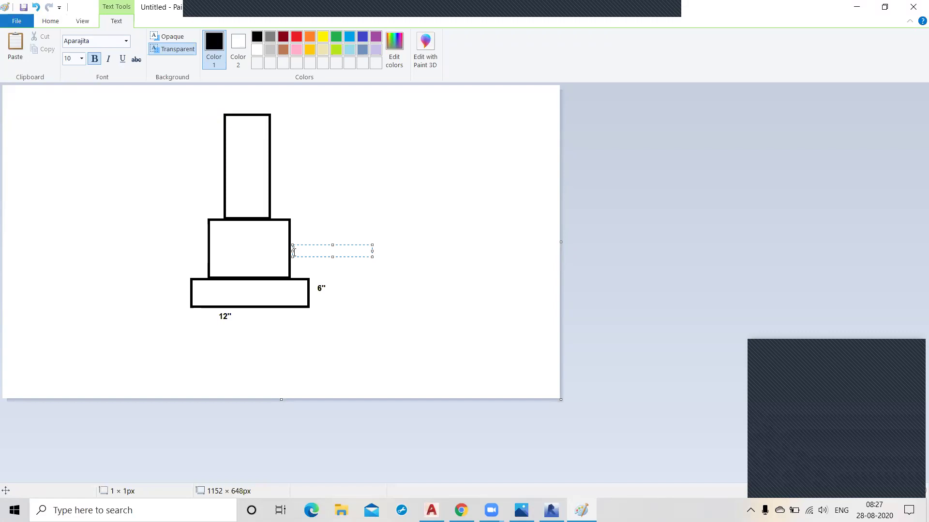
type("2'")
left_click(237, 244)
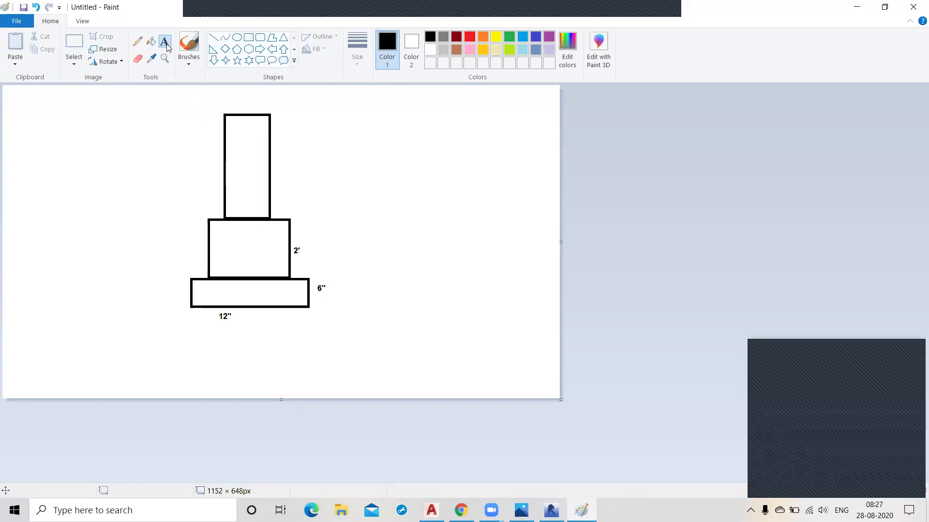
left_click(229, 266)
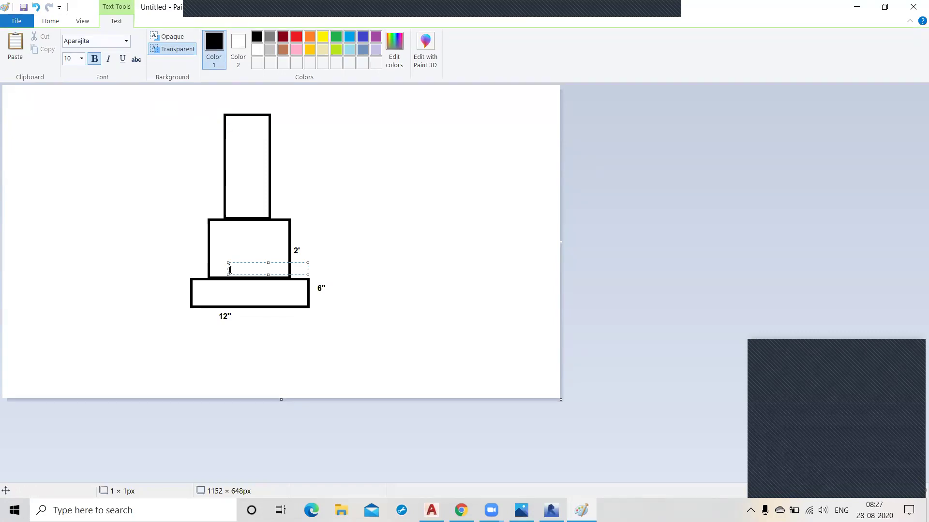
type("10")
left_click(234, 197)
left_click(231, 210)
type("8")
left_click(134, 207)
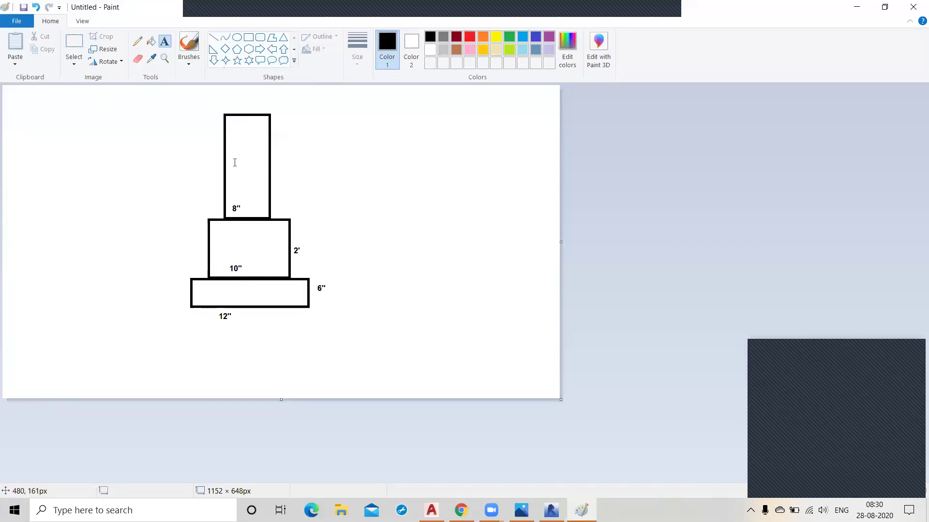
Switch back to Revit and duplicate the Generic - 4" Brick wall type under the name w1 concreate 12".
left_click(848, 11)
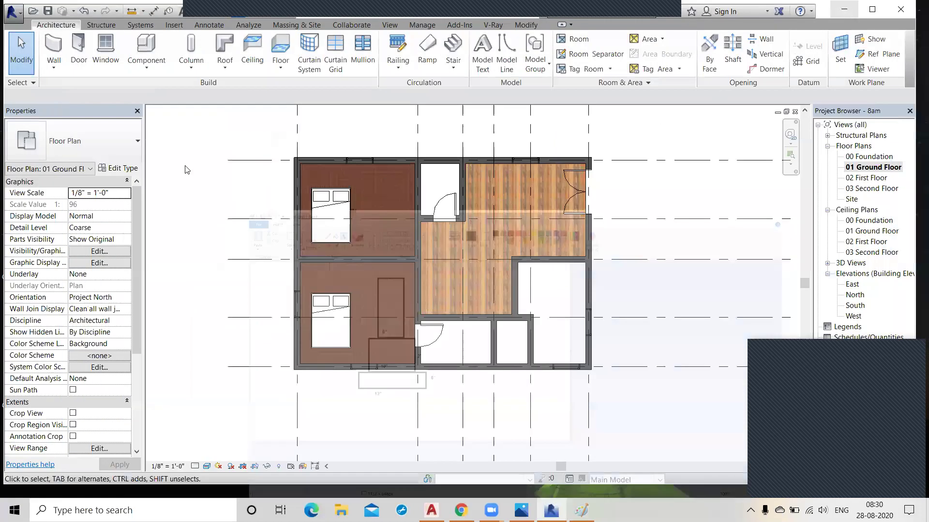
scroll(216, 181, "down", 2)
middle_click_drag(216, 181, 305, 198)
scroll(305, 198, "up", 1)
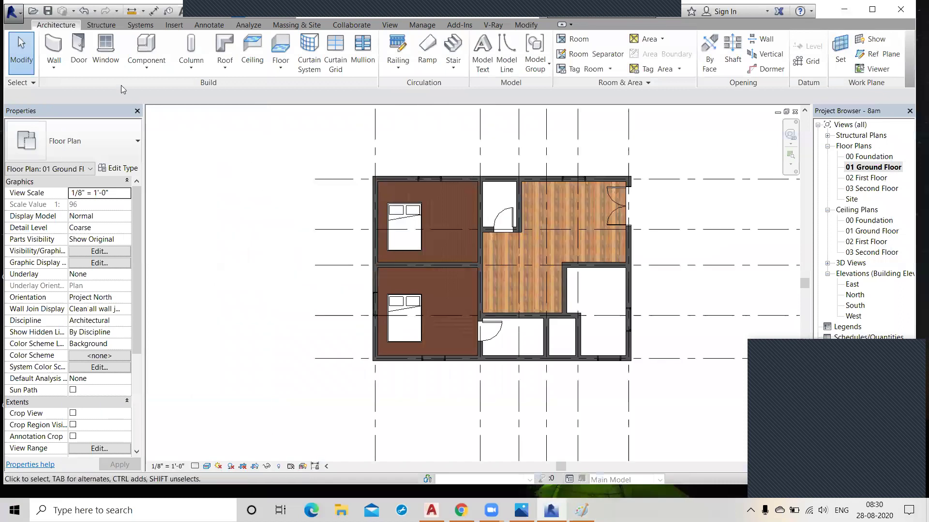
left_click(59, 50)
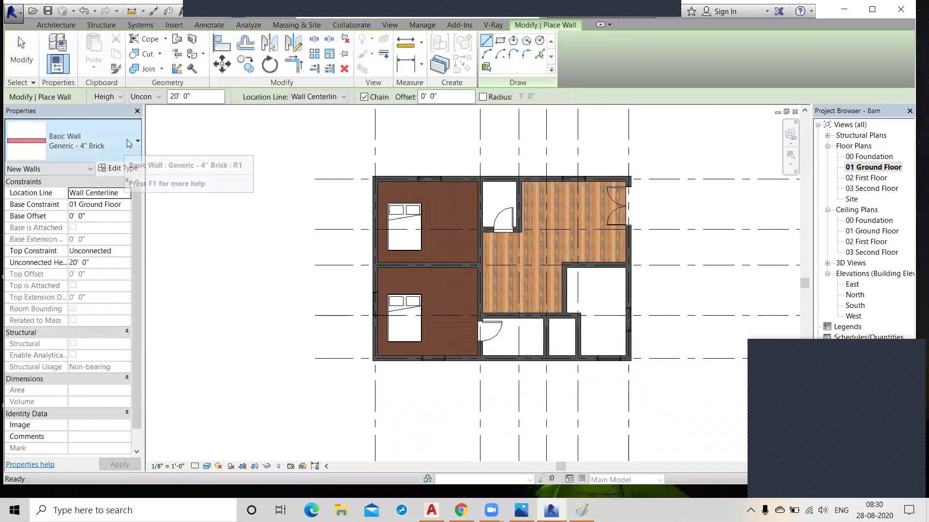
left_click_drag(215, 96, 163, 100)
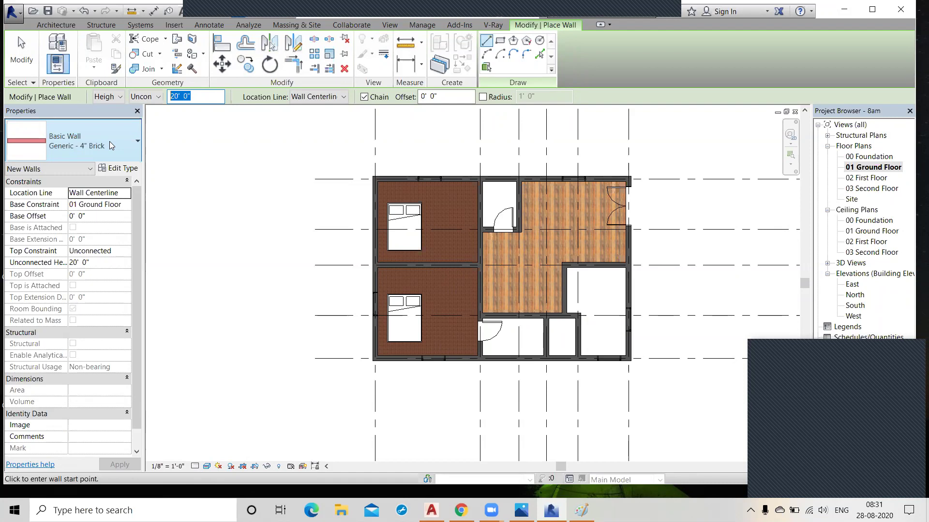
left_click(118, 170)
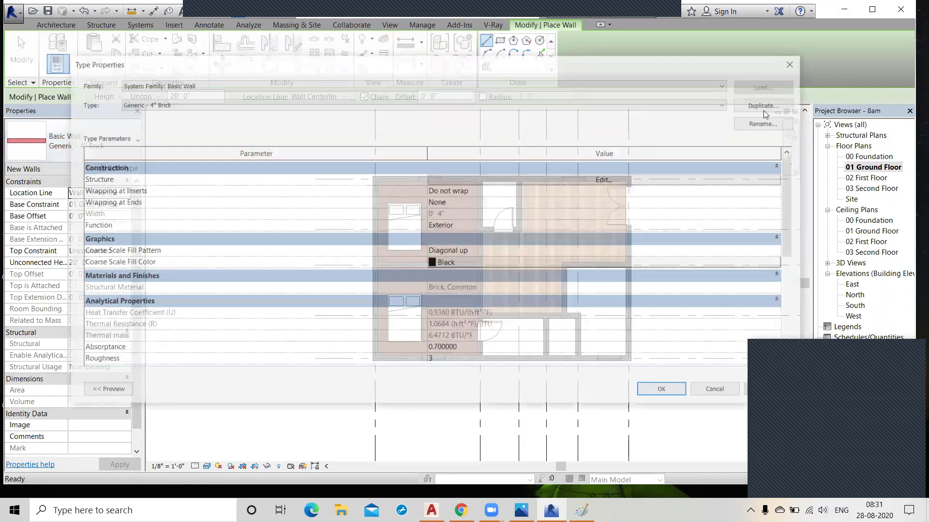
left_click(765, 106)
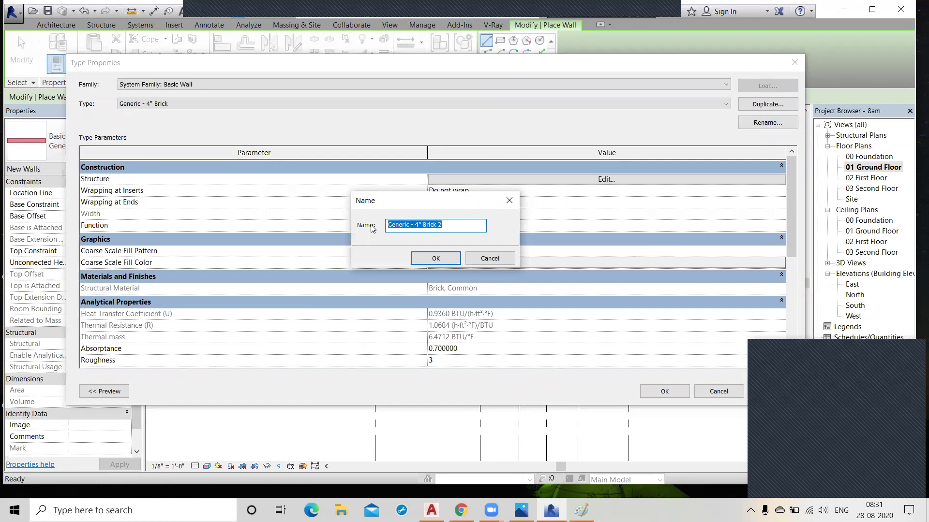
type("concreate")
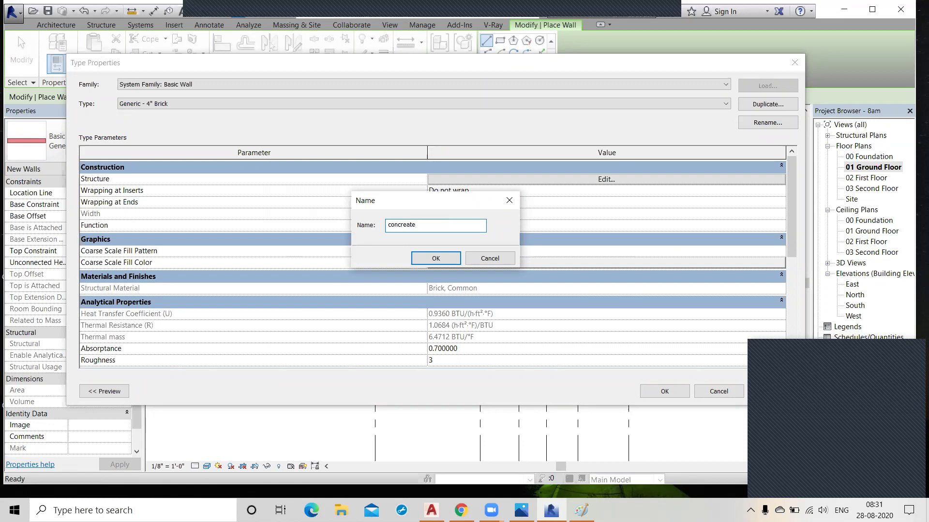
type(" 12")
type("w1")
left_click(436, 259)
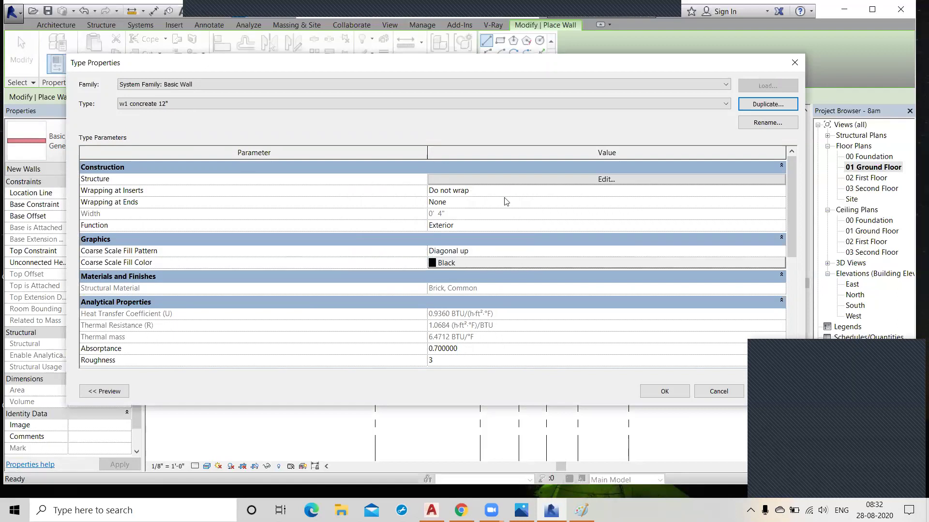
Change the material of the w1 concreate 12" wall's structure layer to Concrete, Lightweight.
left_click(604, 179)
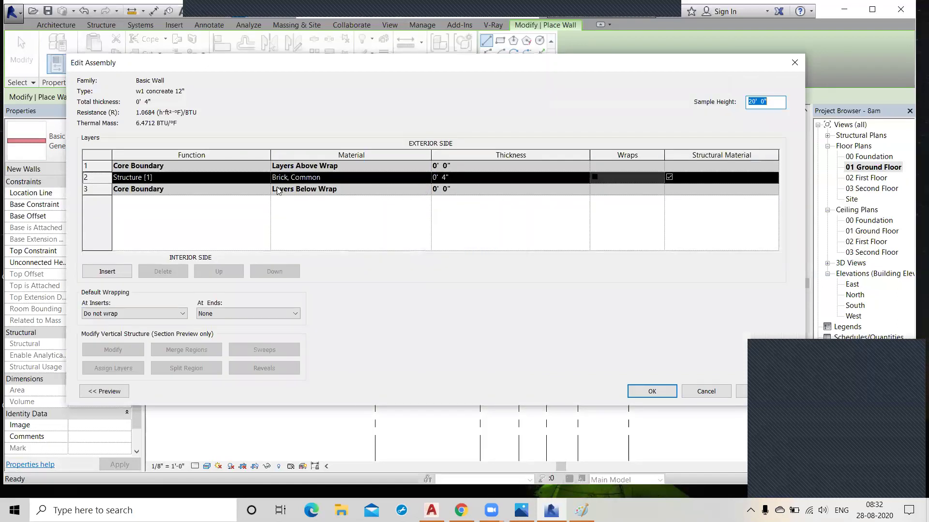
left_click(346, 182)
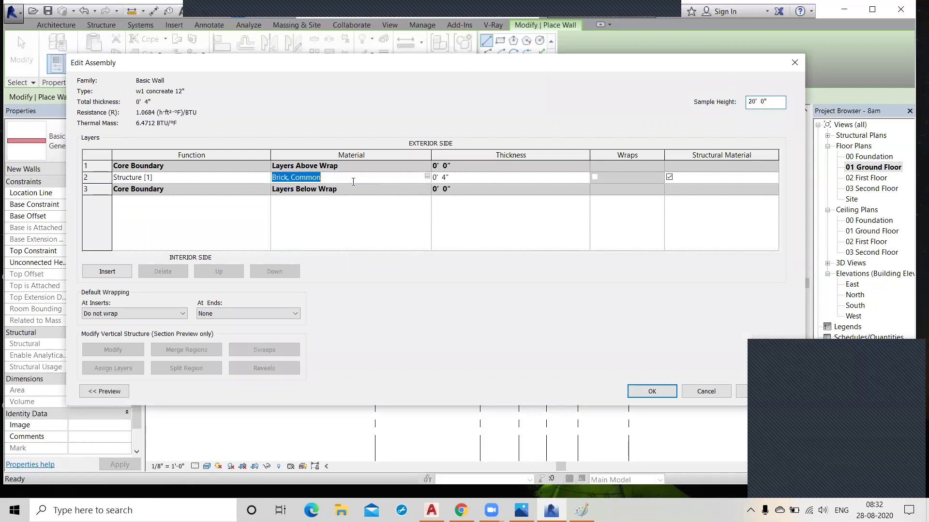
left_click(427, 177)
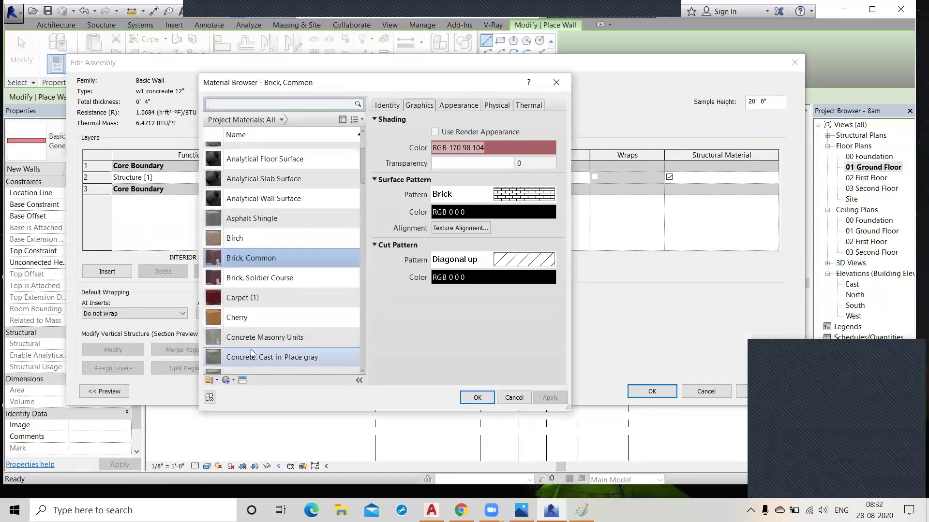
scroll(256, 353, "down", 1)
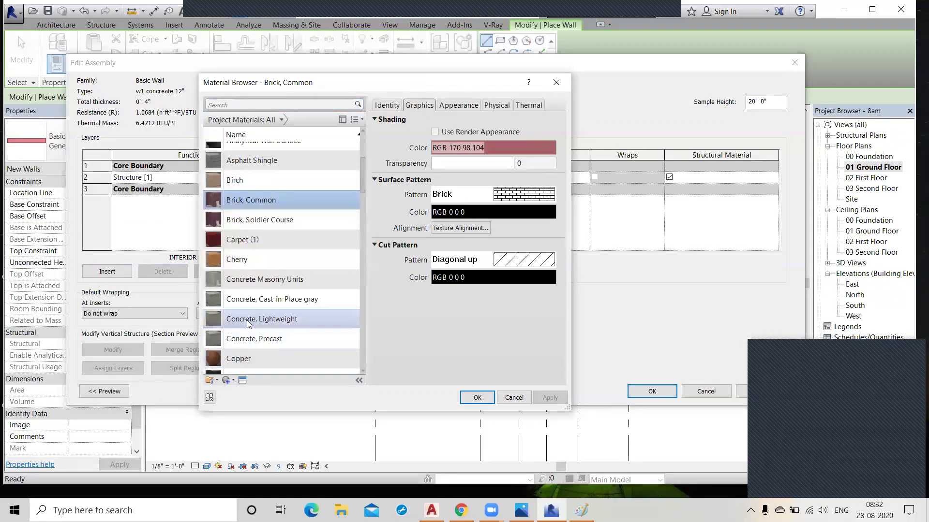
left_click(265, 323)
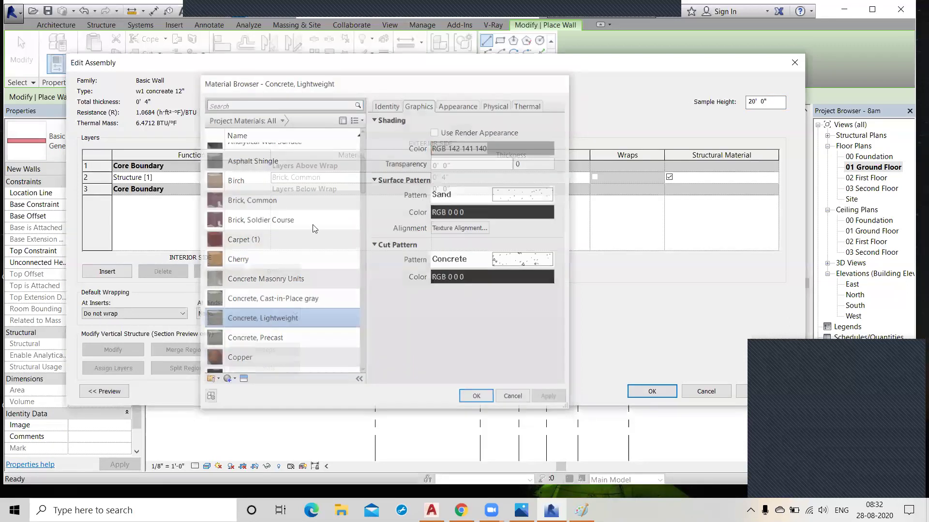
key("Return")
Set the structure layer's thickness to 12" and accept the wall assembly.
left_click(457, 178)
type("12")
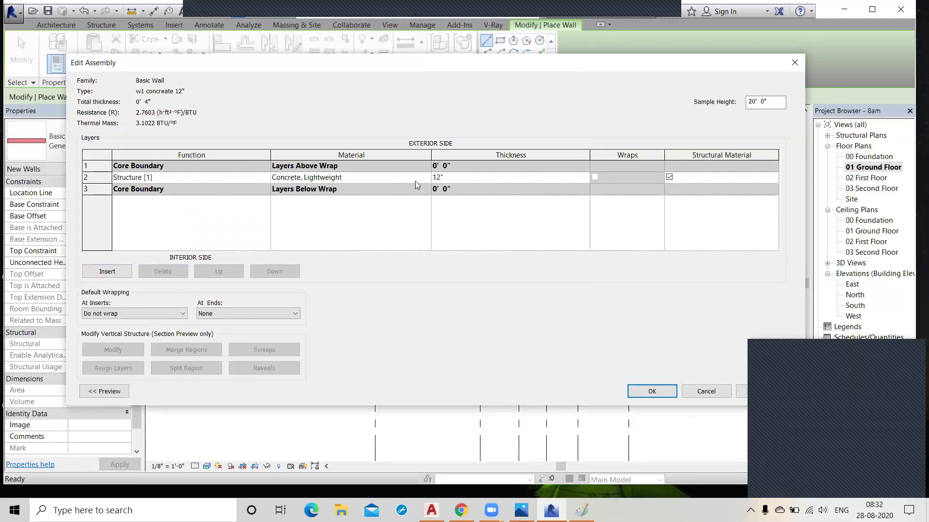
left_click(379, 212)
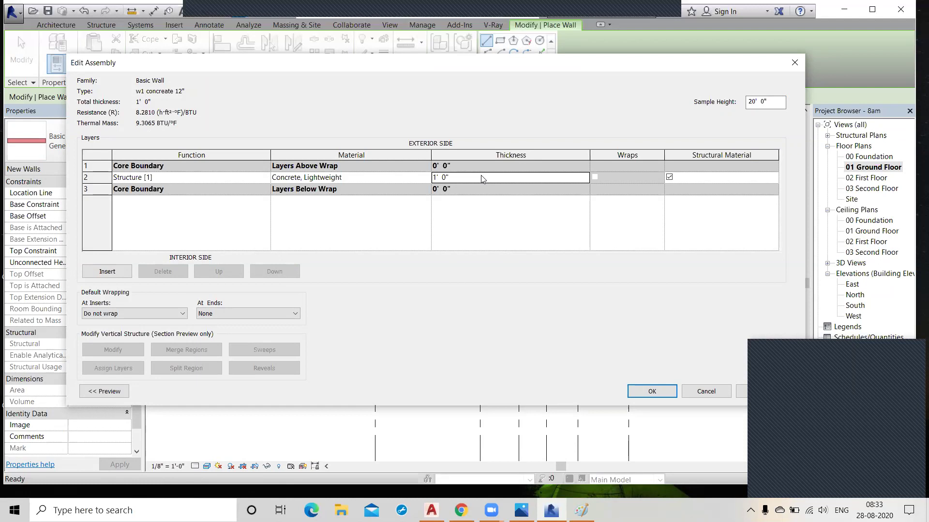
left_click(653, 392)
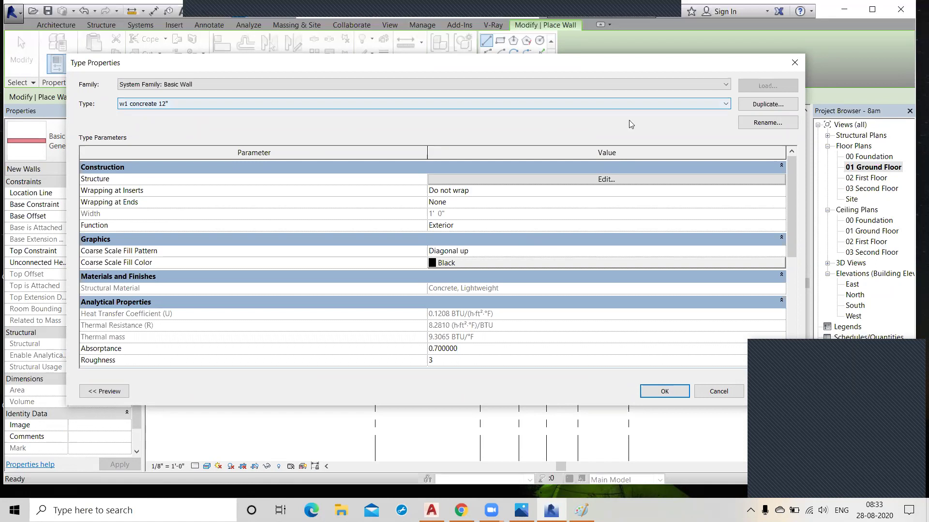
Duplicate the w1 concreate 12" wall type under the name w2 brick 10".
left_click(769, 105)
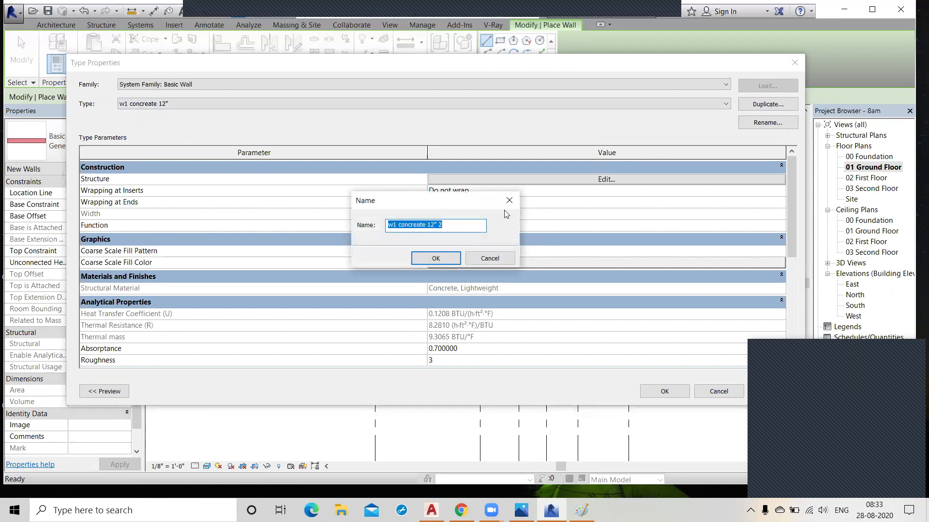
left_click(398, 225)
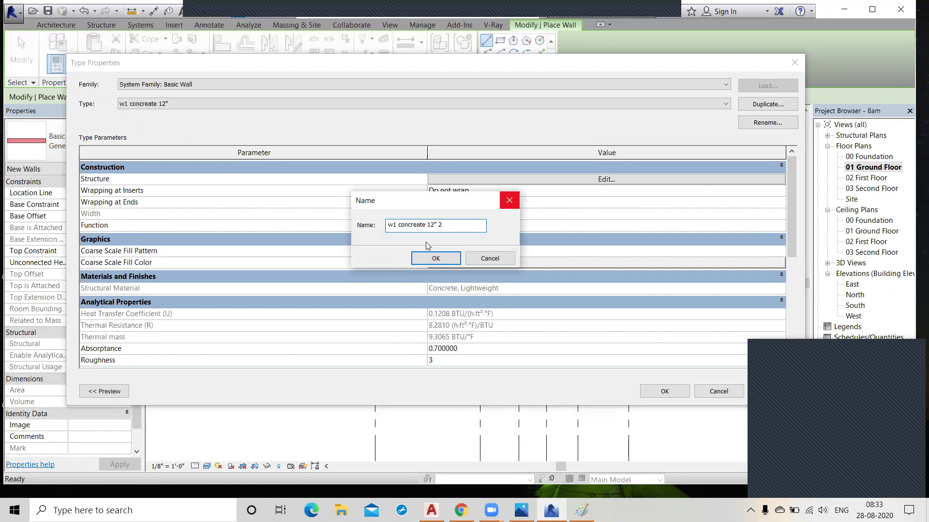
key("BackSpace")
type("2")
key("Delete")
key("Delete")
key("Delete")
key("Delete")
key("Delete")
key("Delete")
key("Delete")
key("Delete")
key("Delete")
type("brick")
key("Delete")
key("Delete")
key("Delete")
key("Delete")
key("Delete")
type("10")
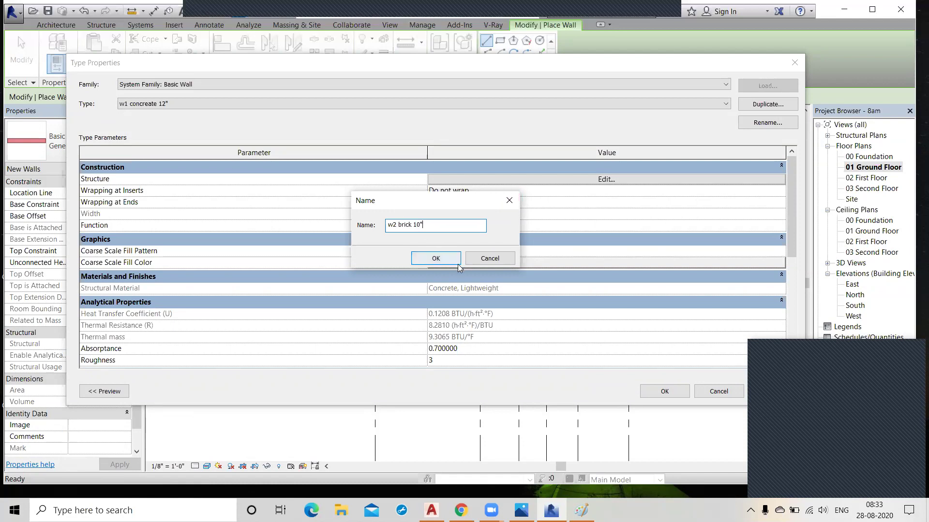
left_click(440, 259)
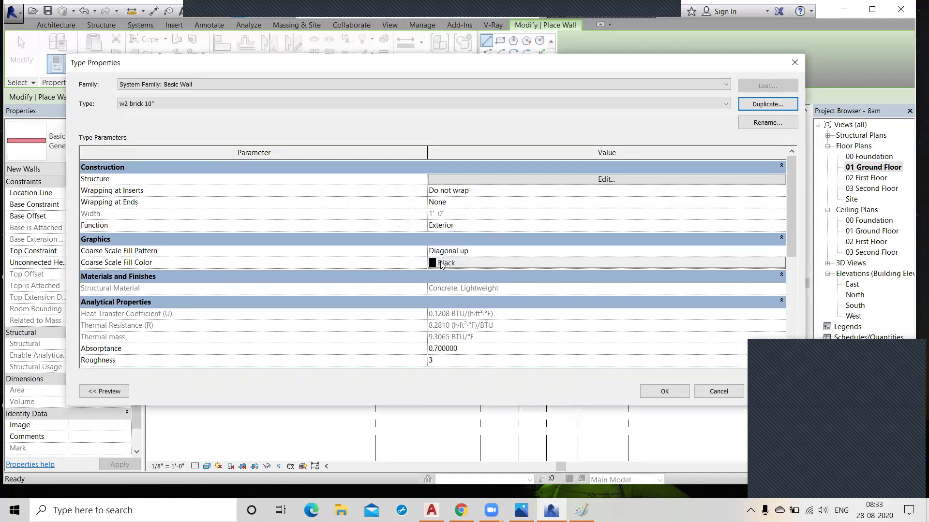
Change the material of the w2 brick 10" wall's structure layer to Brick, Common.
left_click(605, 179)
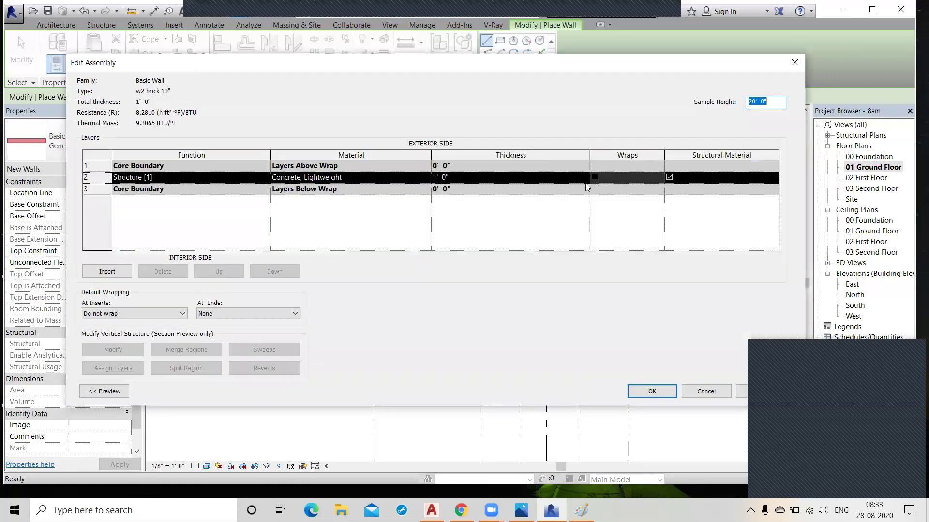
left_click(408, 178)
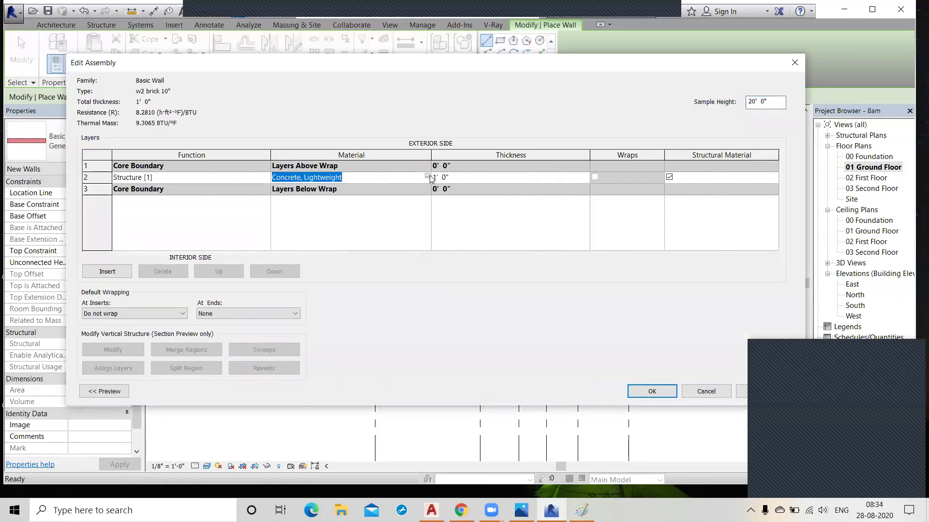
left_click(427, 177)
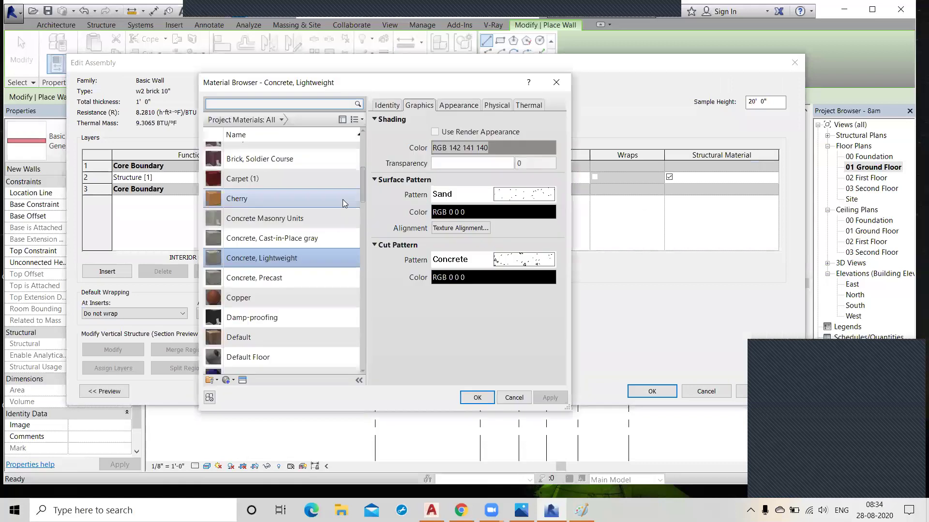
scroll(294, 213, "up", 1)
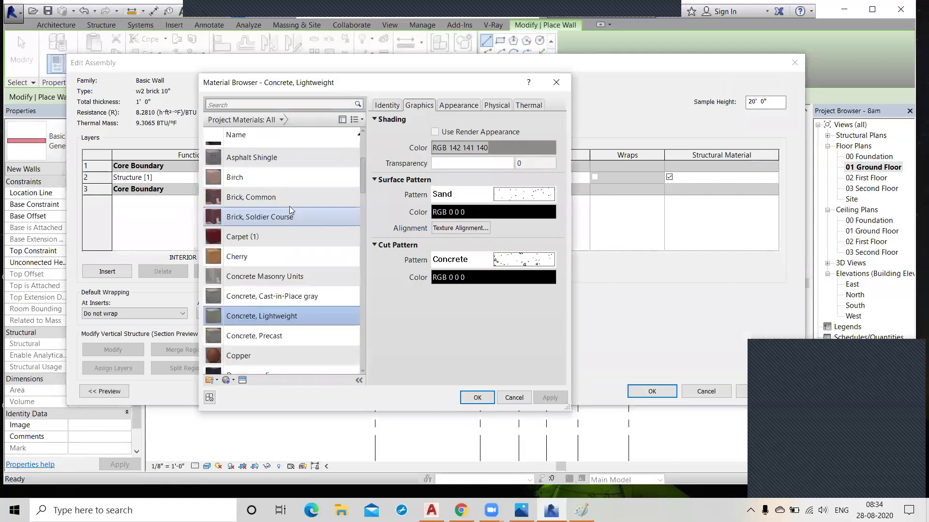
left_click(247, 198)
key("Return")
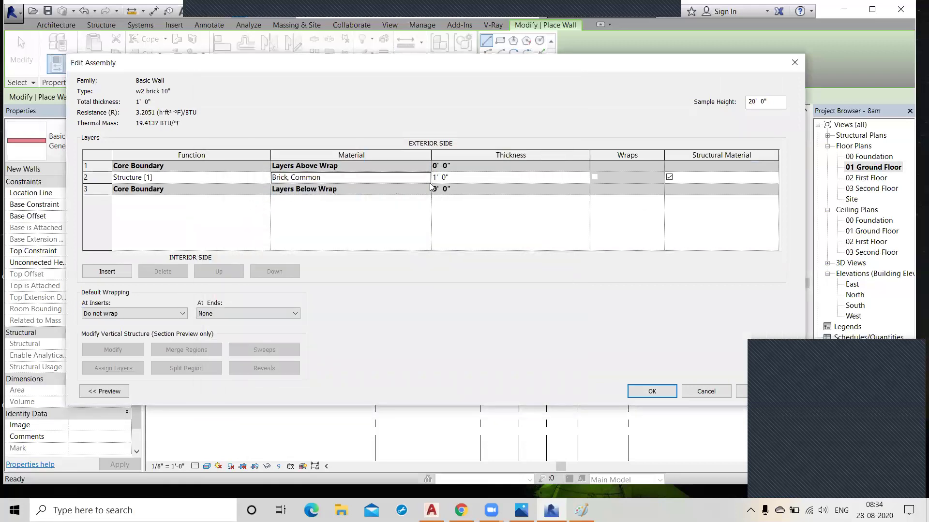
Set the w2 brick wall's structure layer thickness to 10" and accept the assembly.
left_click(454, 180)
type("10\"")
left_click(377, 241)
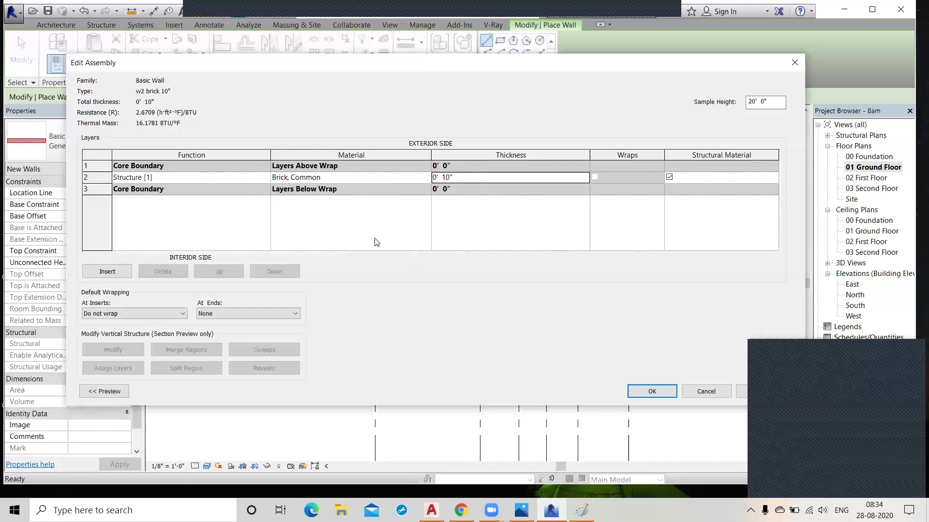
left_click(653, 392)
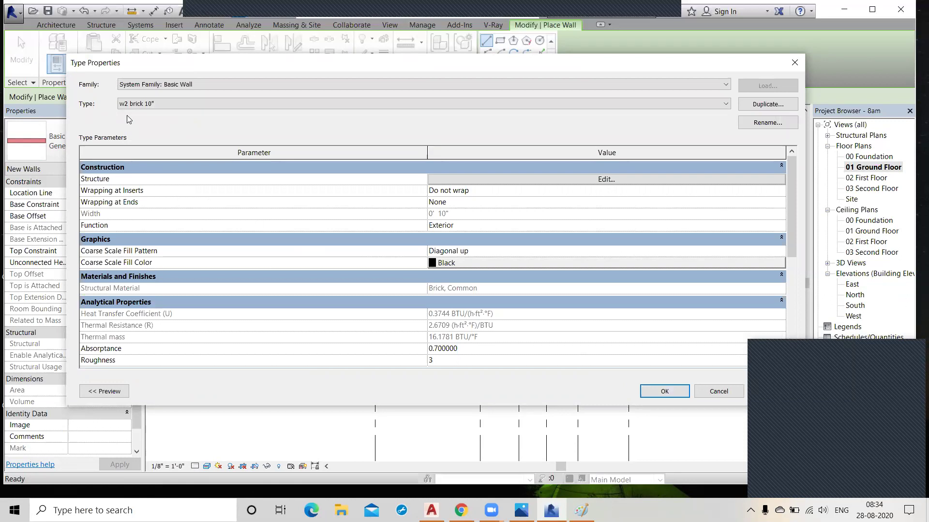
Duplicate the w2 brick 10" wall type under the name w3 brick 8" and open its structure for editing.
left_click(773, 108)
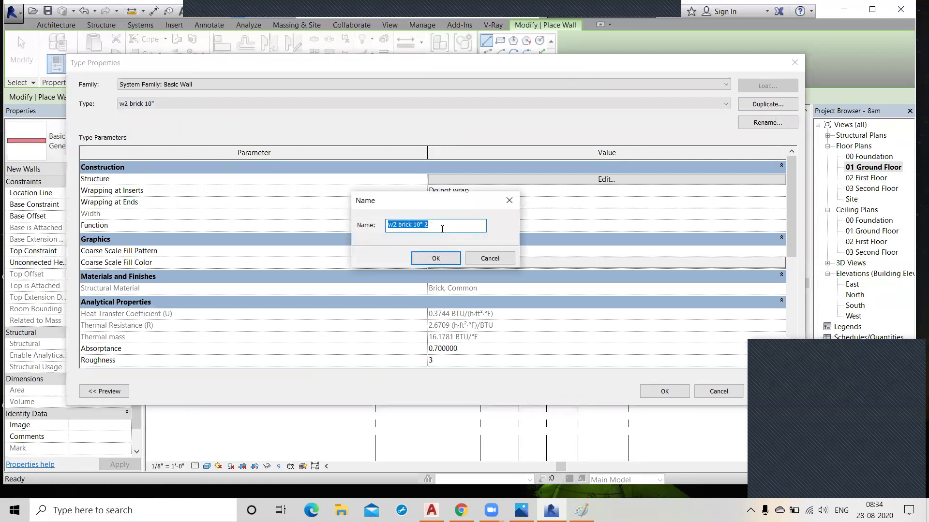
left_click(399, 224)
key("BackSpace")
key("BackSpace")
type("3")
left_click(448, 228)
key("BackSpace")
key("BackSpace")
key("BackSpace")
key("BackSpace")
key("BackSpace")
type("8")
left_click(427, 257)
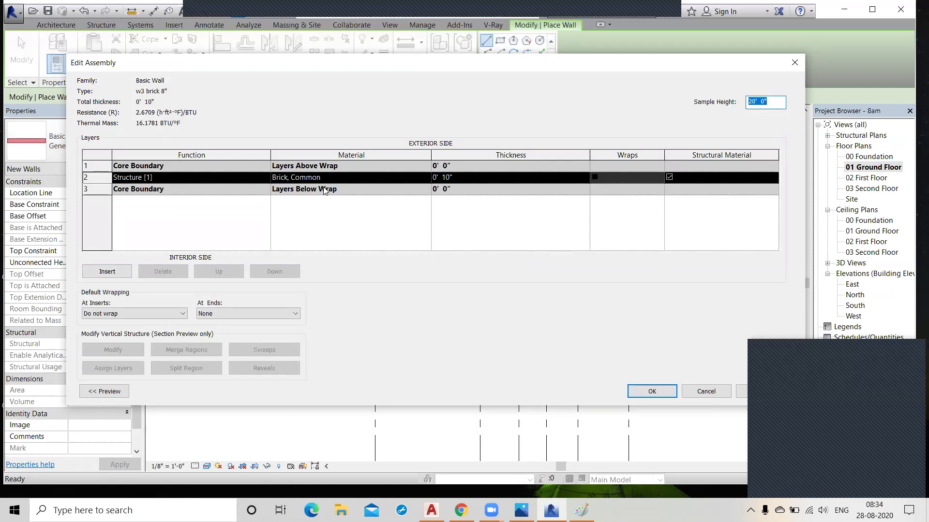
Change the material of the w3 brick 8" wall's structure layer to Asphalt Shingle.
left_click(358, 178)
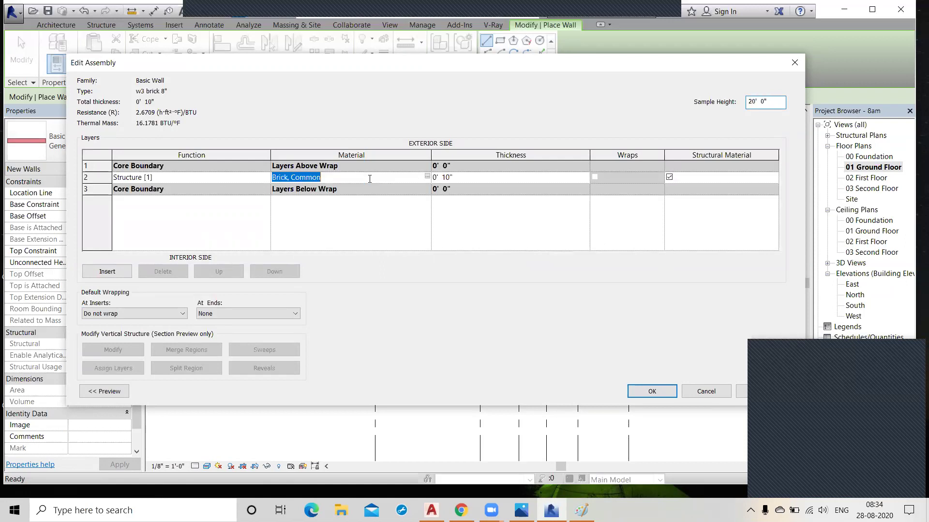
left_click(427, 177)
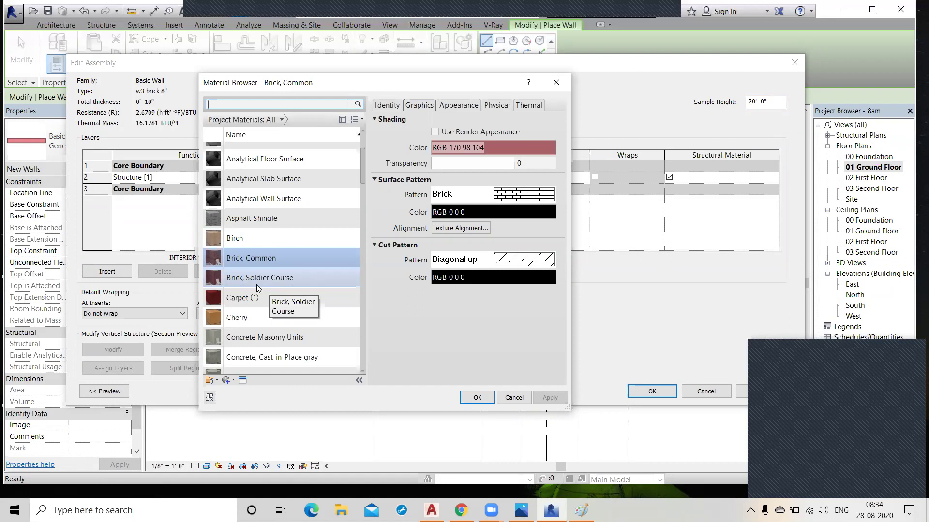
left_click(248, 219)
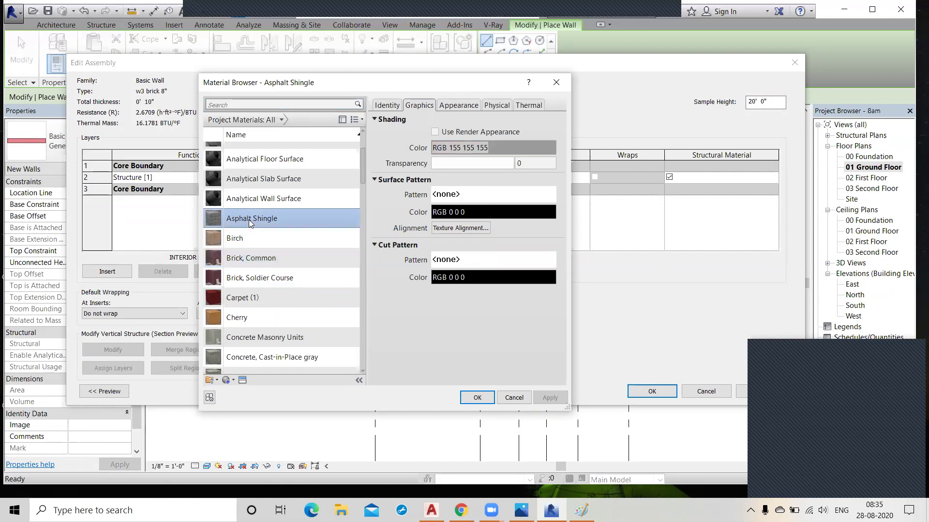
left_click(475, 401)
Set the w3 brick wall's structure layer thickness to 8" and accept the assembly.
left_click(464, 178)
type("8")
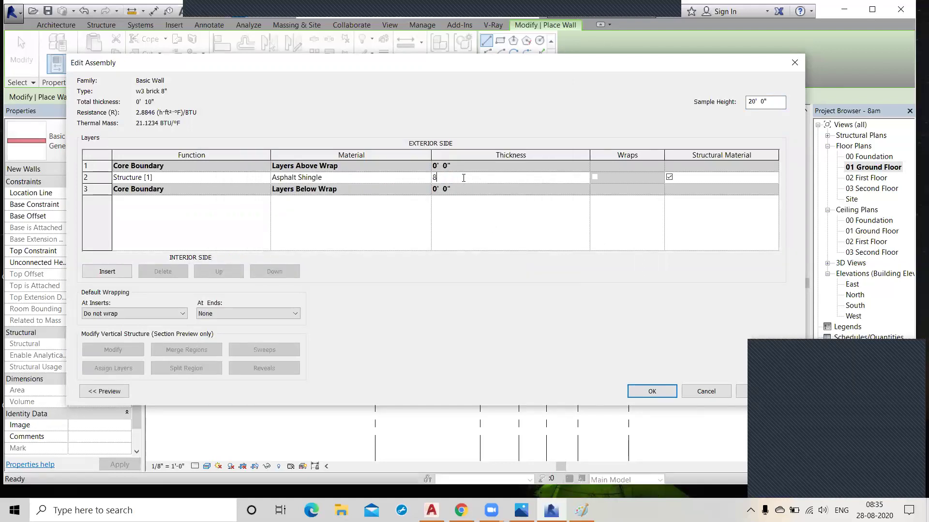
left_click(384, 216)
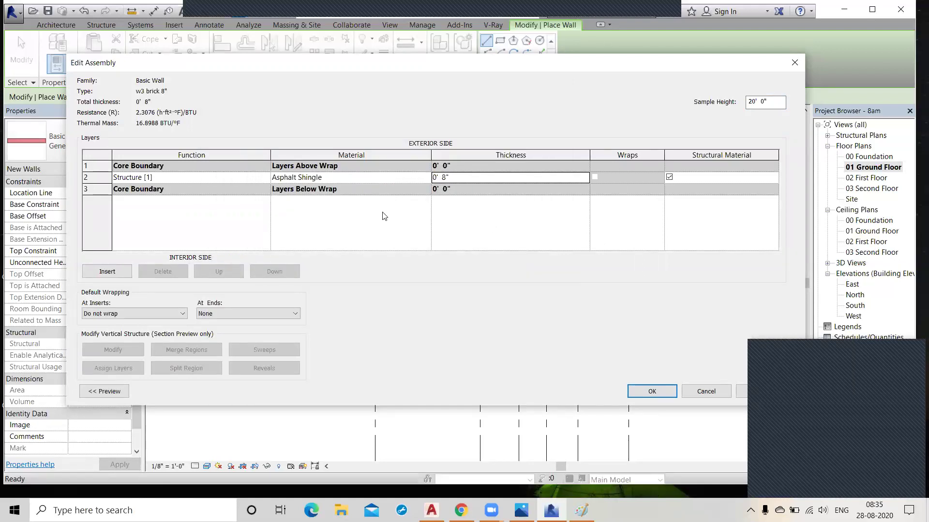
left_click(653, 395)
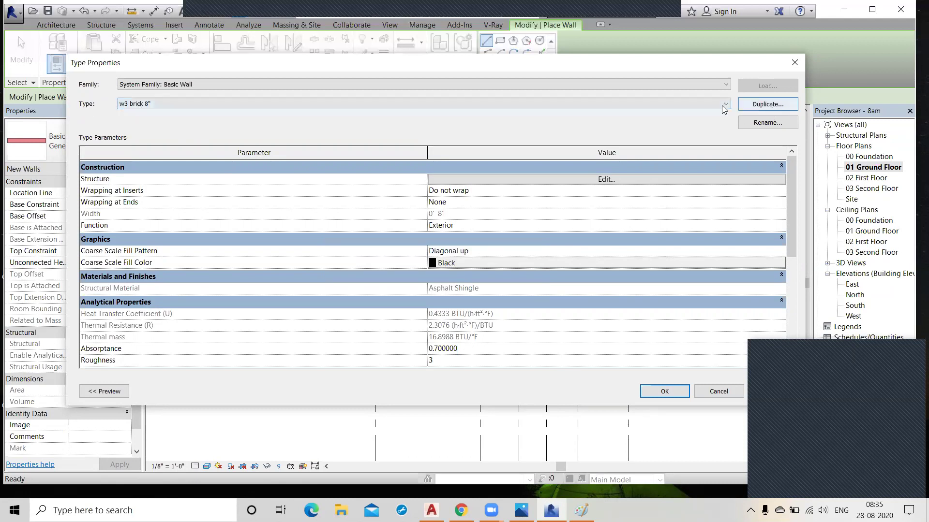
Check the list of basic wall types, and switch the wall family to System Family: Stacked Wall.
left_click(708, 104)
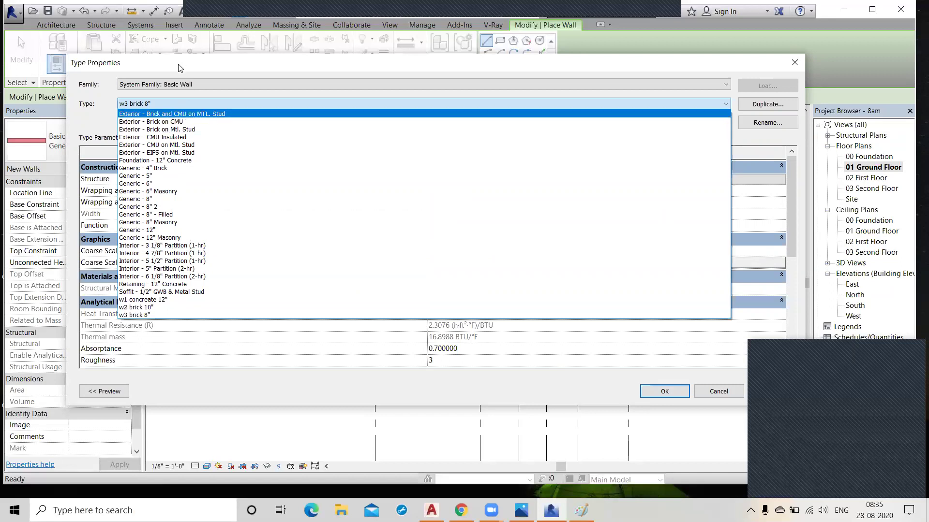
left_click(104, 97)
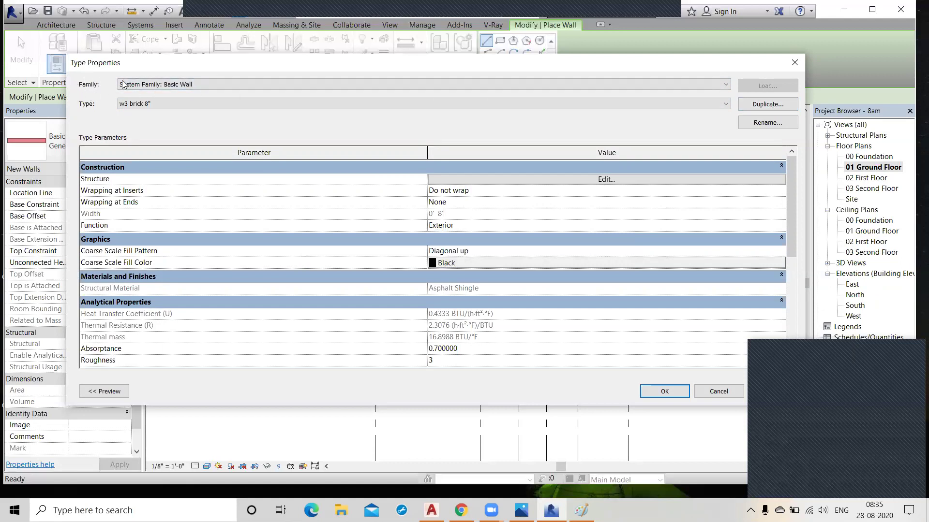
left_click(173, 86)
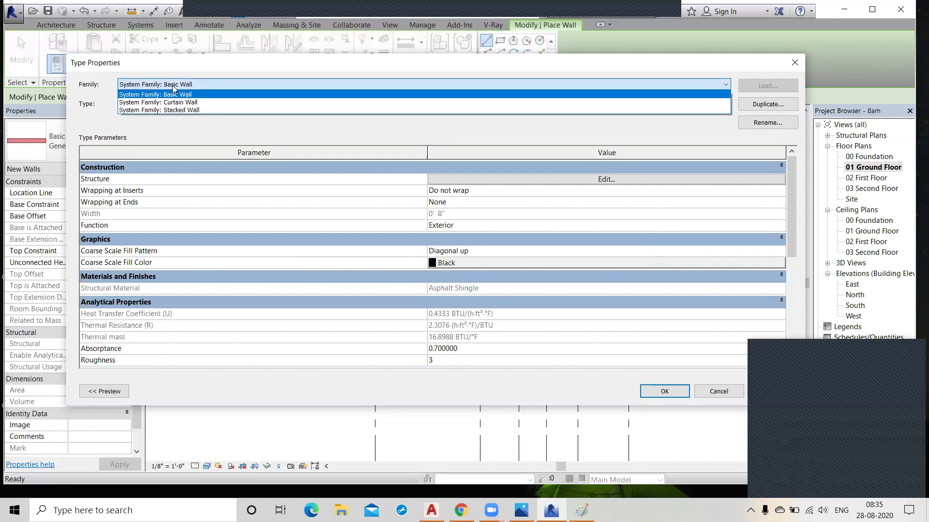
left_click(171, 111)
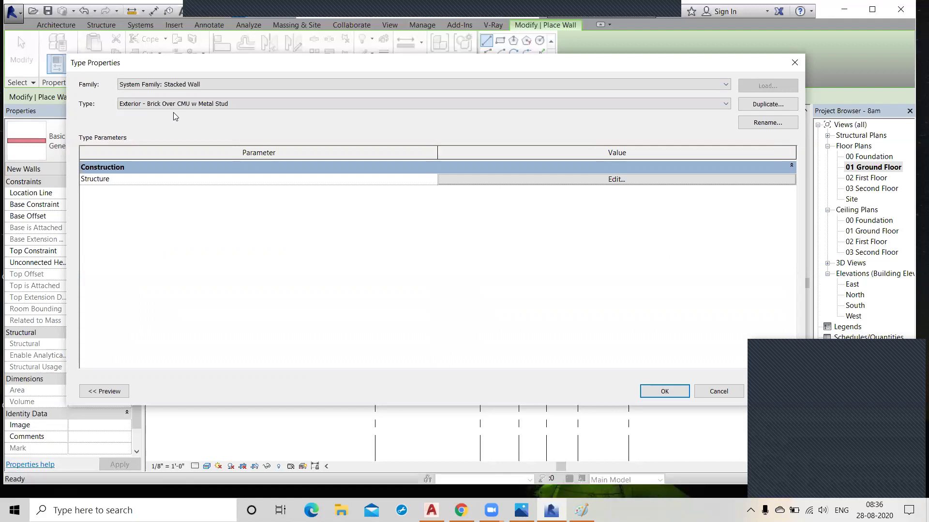
Duplicate the Exterior - Brick Over CMU w Metal Stud stacked wall type under the name Foundation.
left_click(231, 104)
left_click(230, 104)
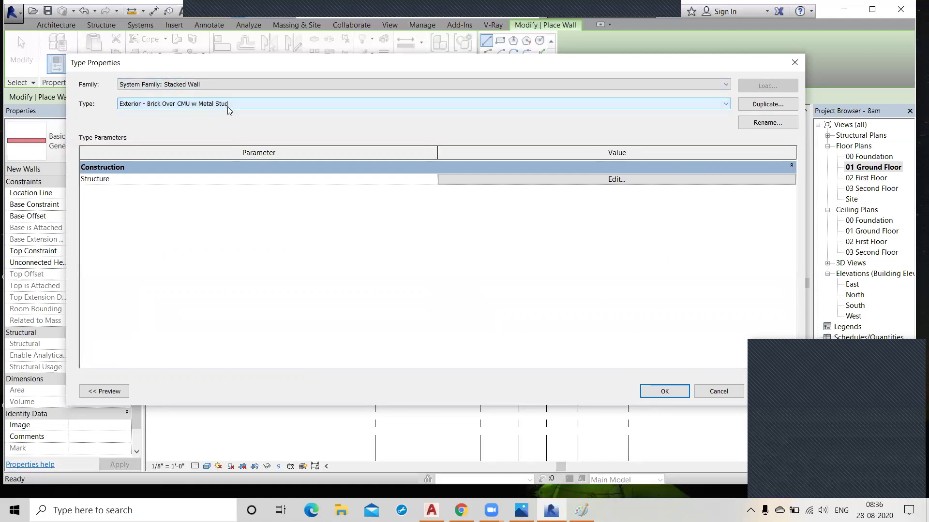
left_click(228, 106)
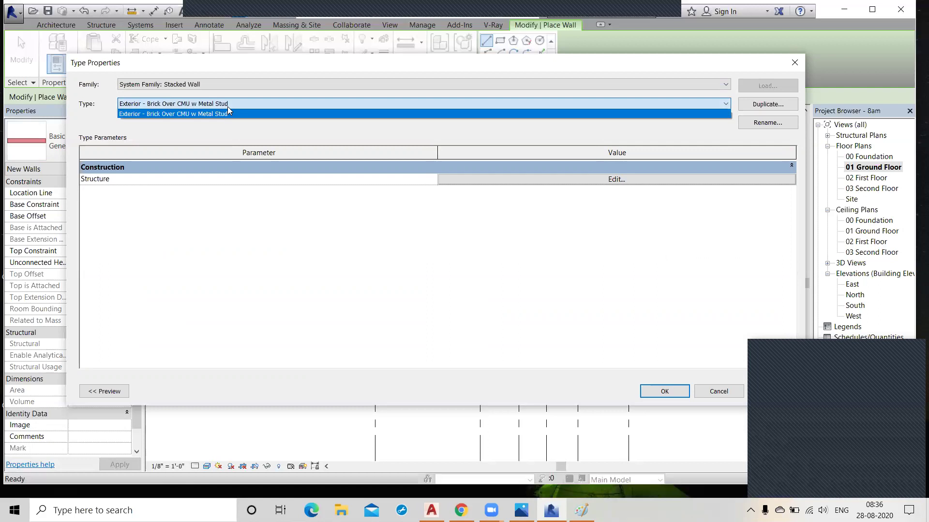
left_click(227, 107)
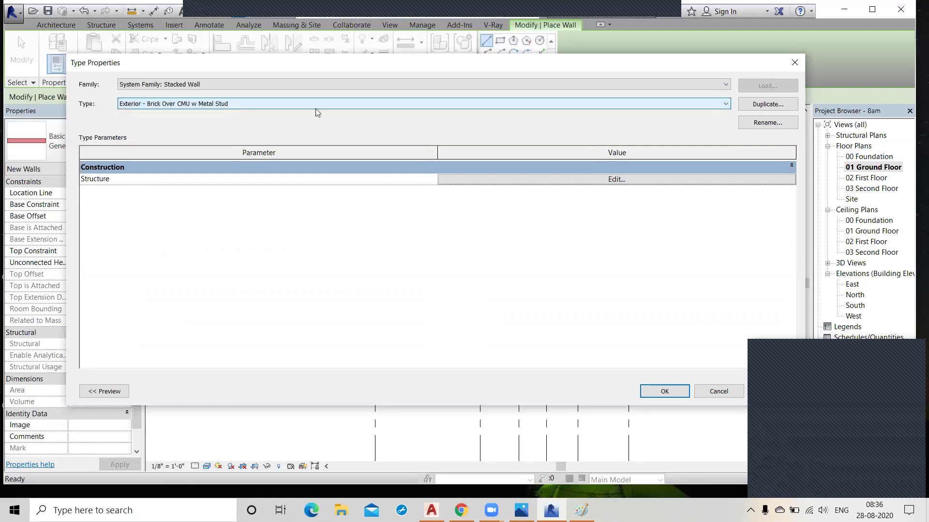
left_click(768, 104)
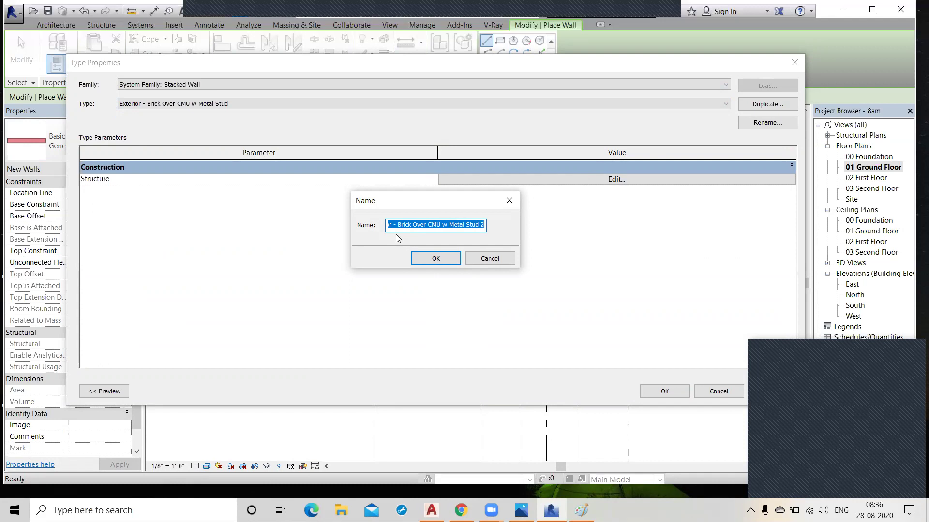
type("Foundation")
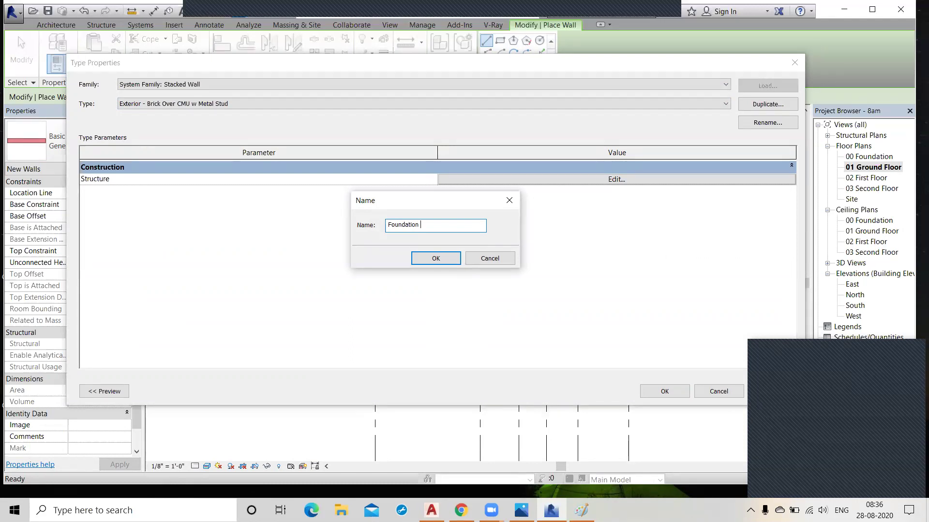
left_click(435, 258)
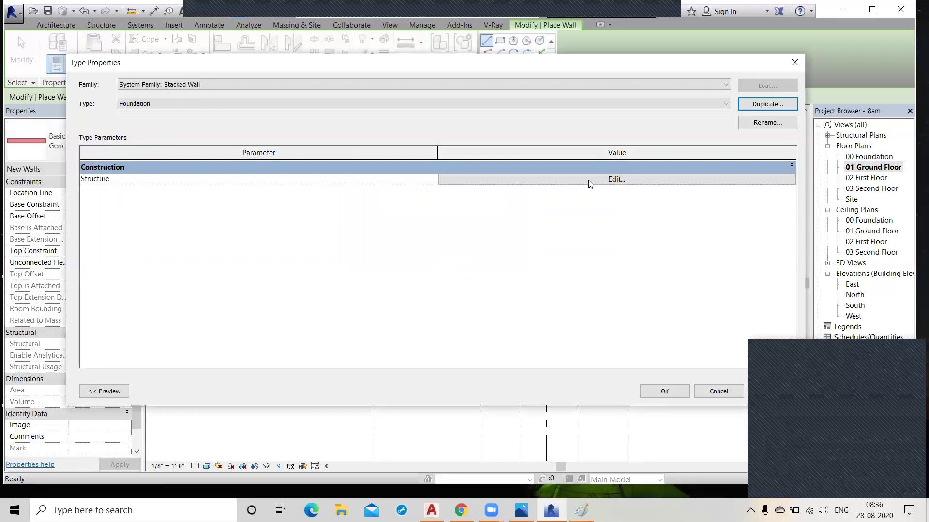
Insert a third wall row in the Foundation stacked wall's assembly and assign w1 concreate 12" to the lowest row.
left_click(605, 179)
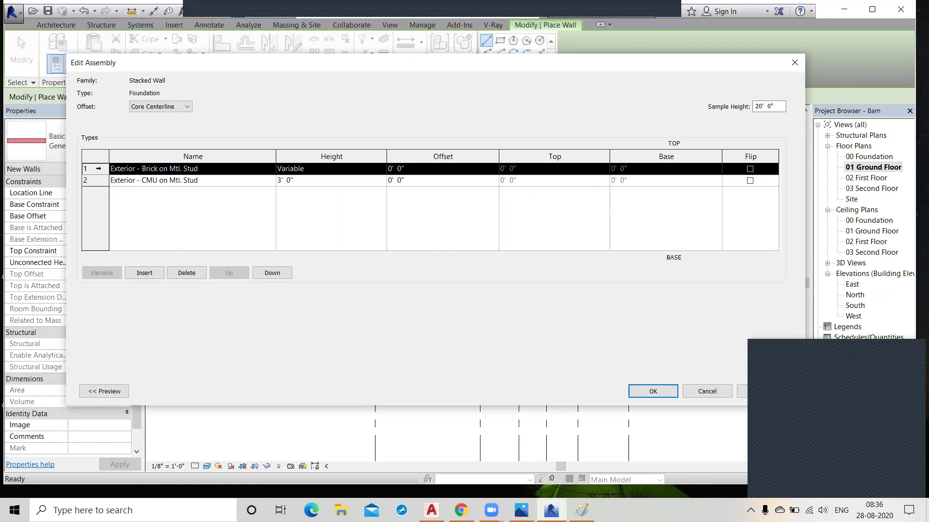
left_click(144, 273)
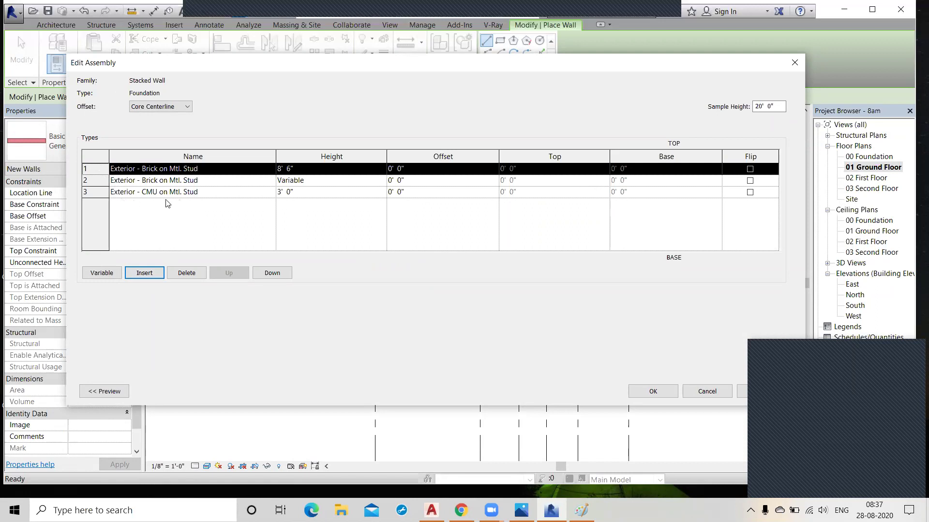
left_click(235, 193)
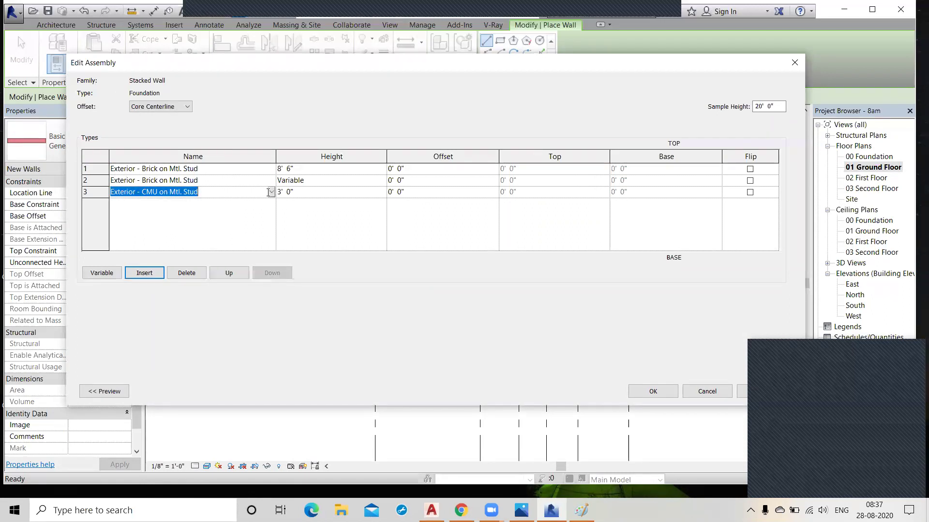
left_click(272, 193)
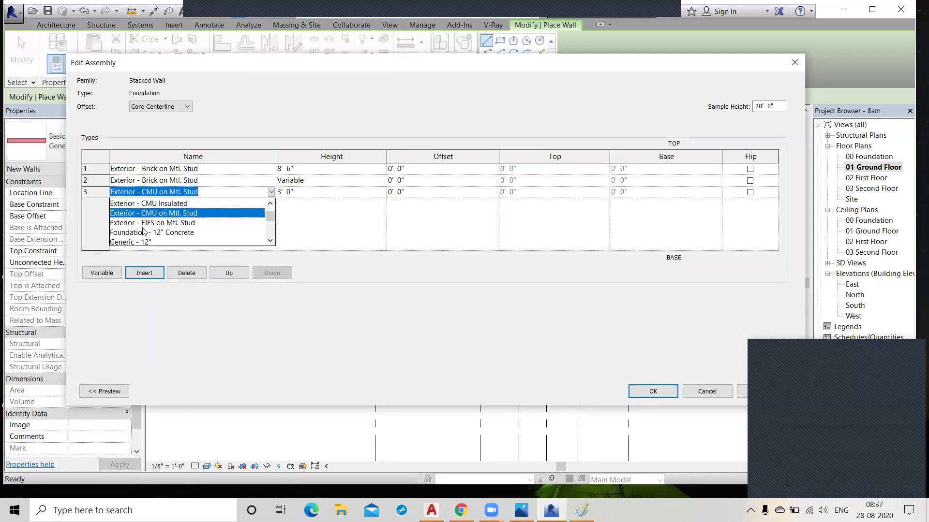
scroll(176, 232, "down", 5)
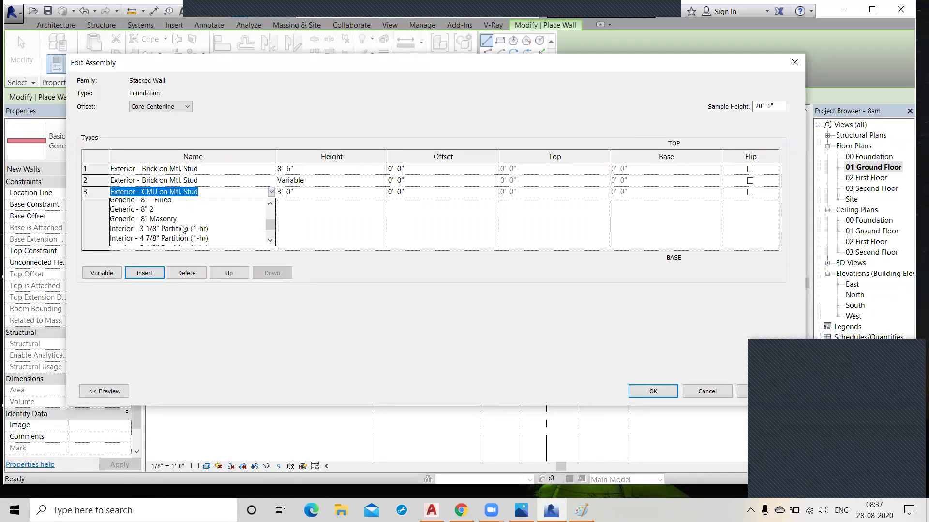
scroll(183, 229, "down", 2)
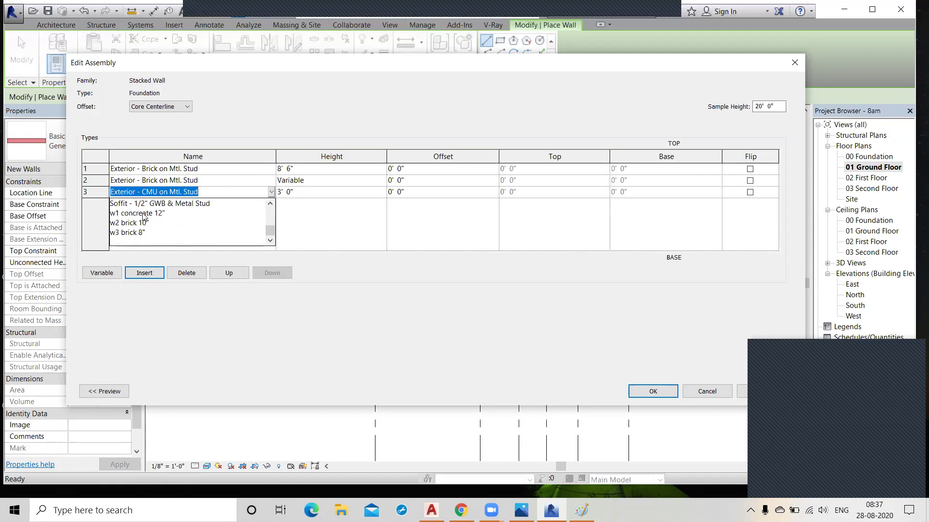
left_click(143, 215)
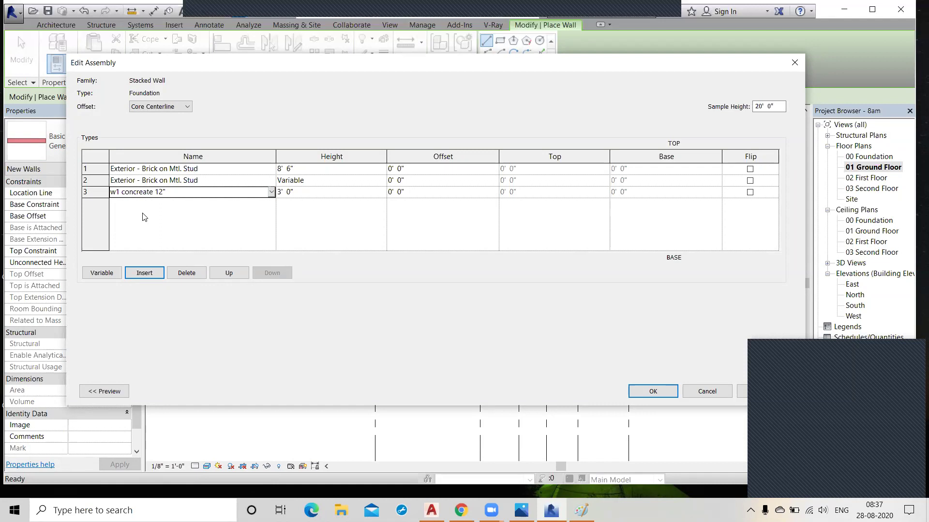
Set the height of the w1 concreate 12" wall to 0' 6" in the assembly.
left_click(301, 192)
left_click(302, 192)
left_click_drag(301, 193, 265, 197)
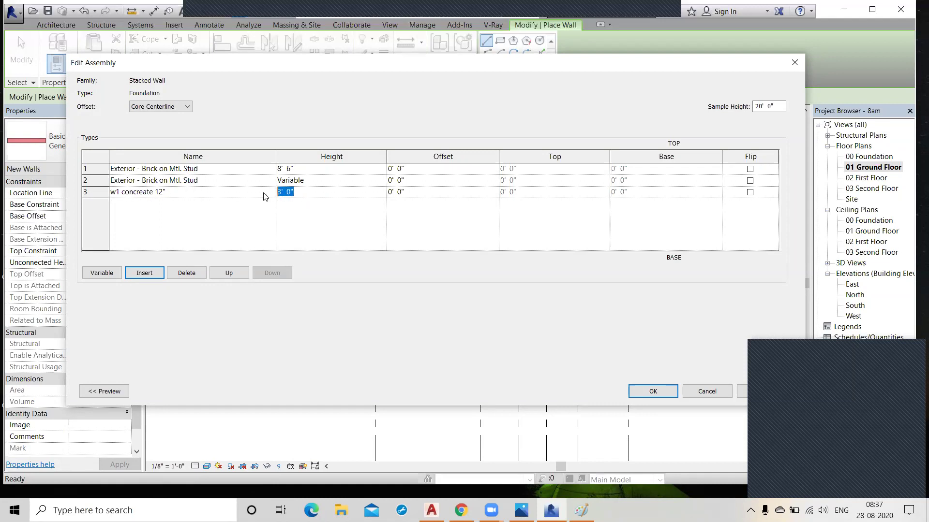
type("6\"")
left_click(258, 228)
Assign w2 brick 10" to the middle row of the stacked wall assembly.
left_click(208, 181)
left_click(271, 180)
scroll(189, 216, "down", 5)
scroll(189, 216, "down", 6)
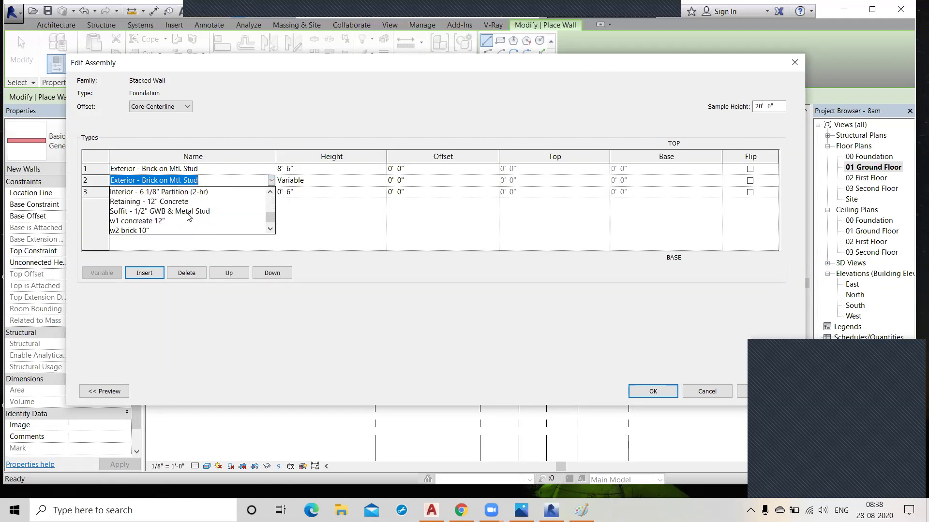
left_click(134, 211)
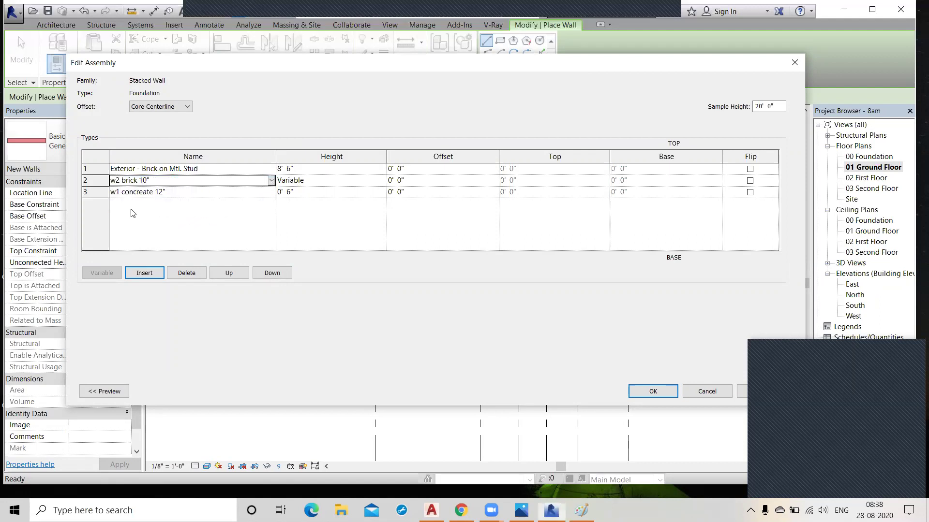
Make the uppermost wall's height variable and set the w2 brick 10" wall's height to 2' 0".
left_click(311, 173)
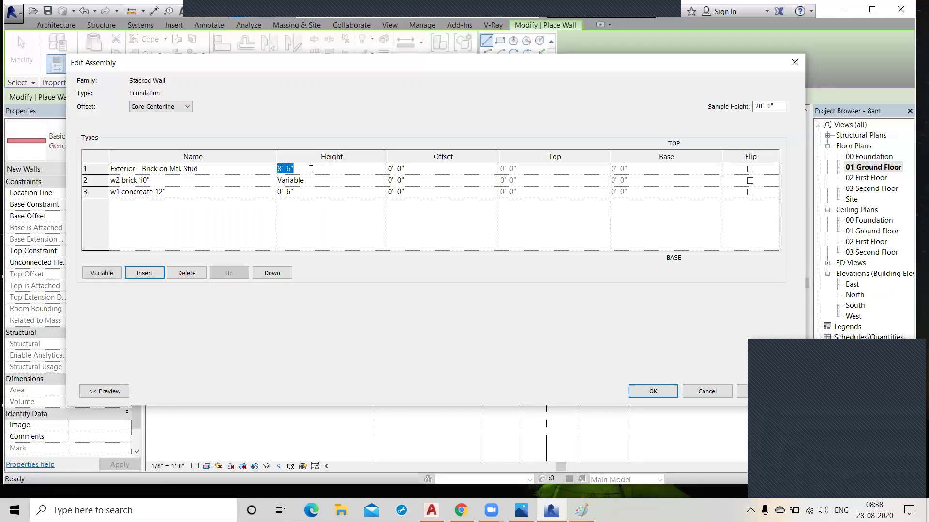
left_click(100, 273)
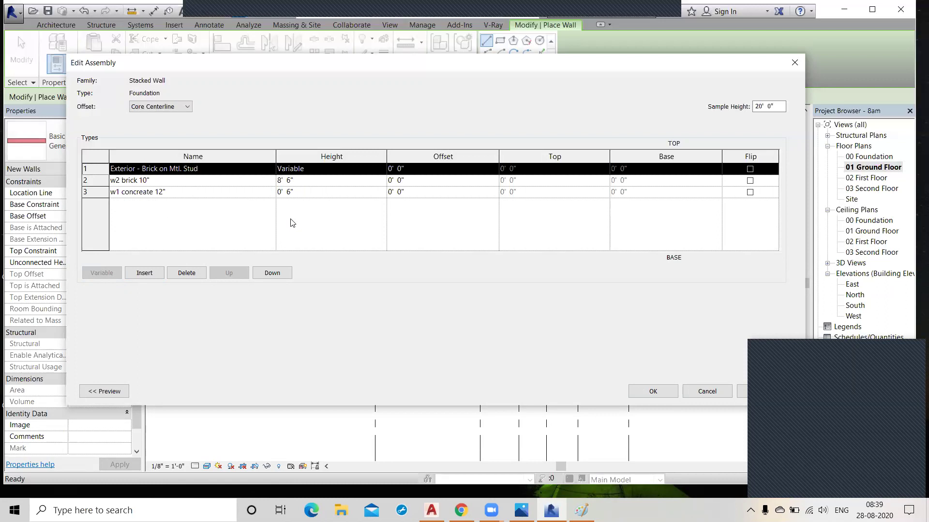
left_click(304, 180)
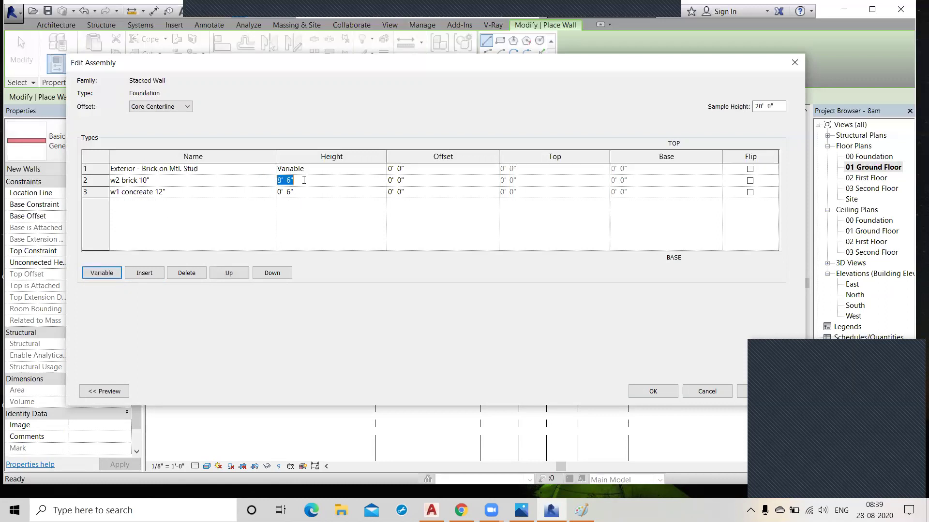
type("2")
key("Return")
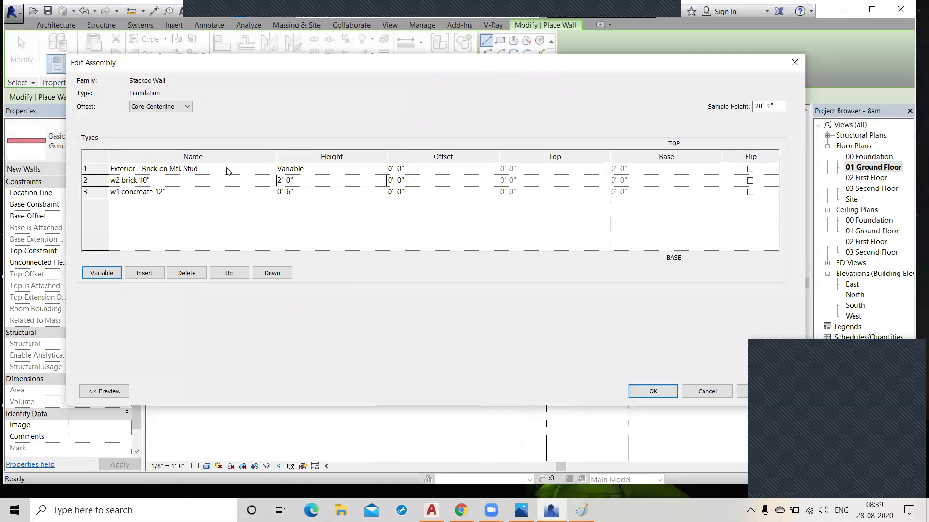
Assign w3 brick 8" to the uppermost row of the stacked wall assembly.
left_click(234, 169)
left_click(271, 168)
scroll(161, 203, "down", 5)
scroll(161, 205, "down", 1)
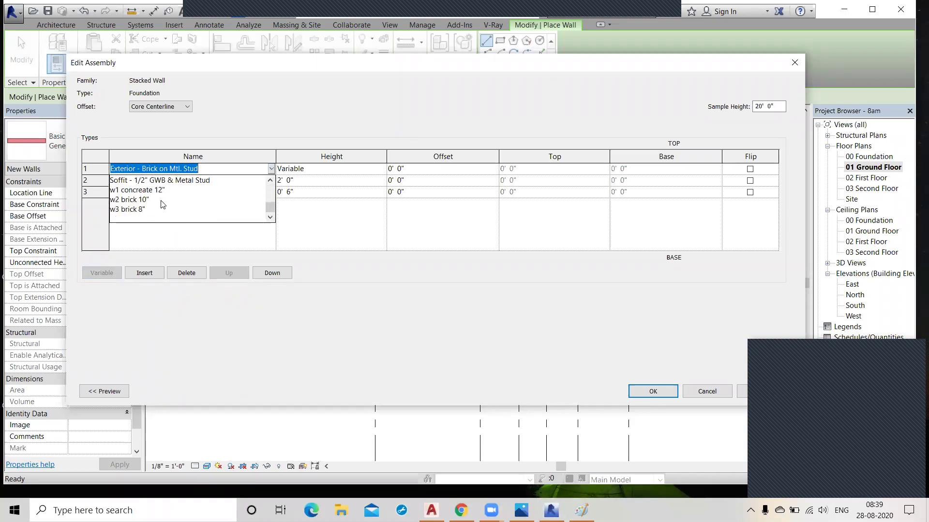
left_click(132, 210)
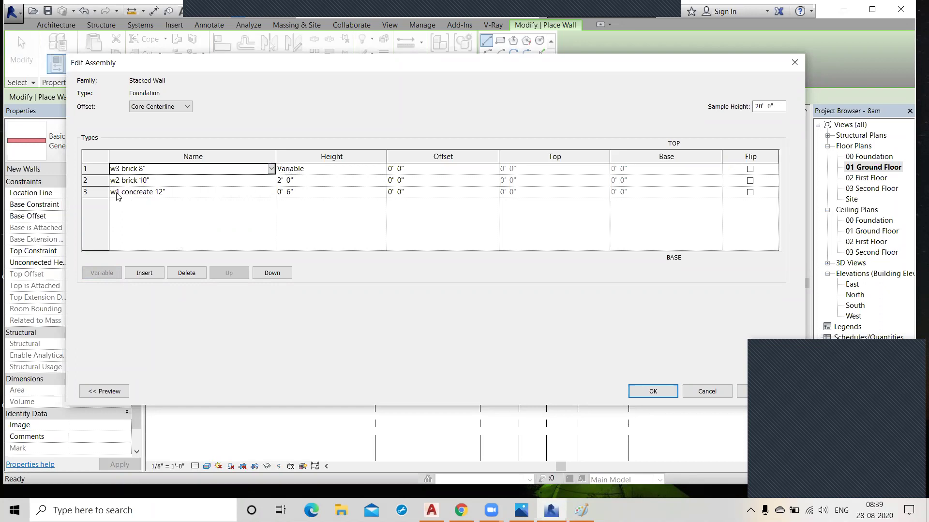
Accept the stacked wall assembly and the Foundation type properties.
left_click(312, 184)
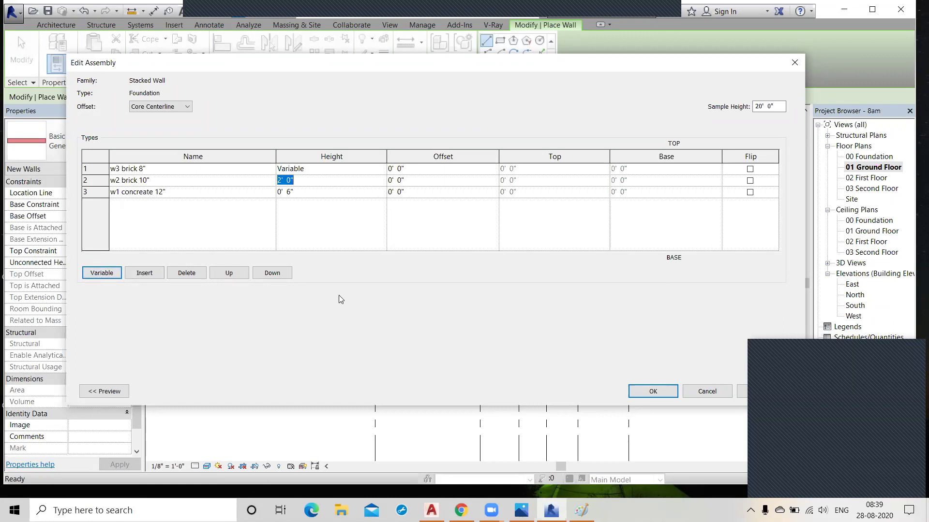
left_click(319, 179)
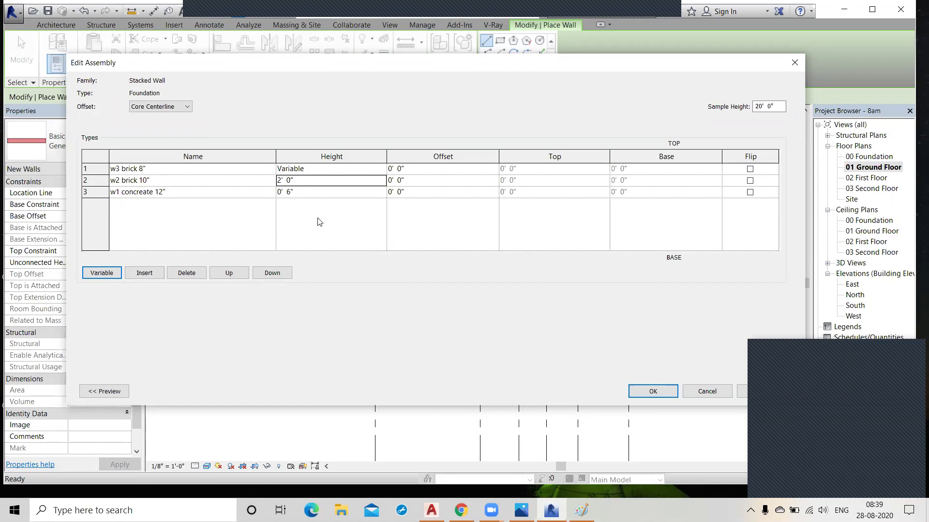
left_click(653, 392)
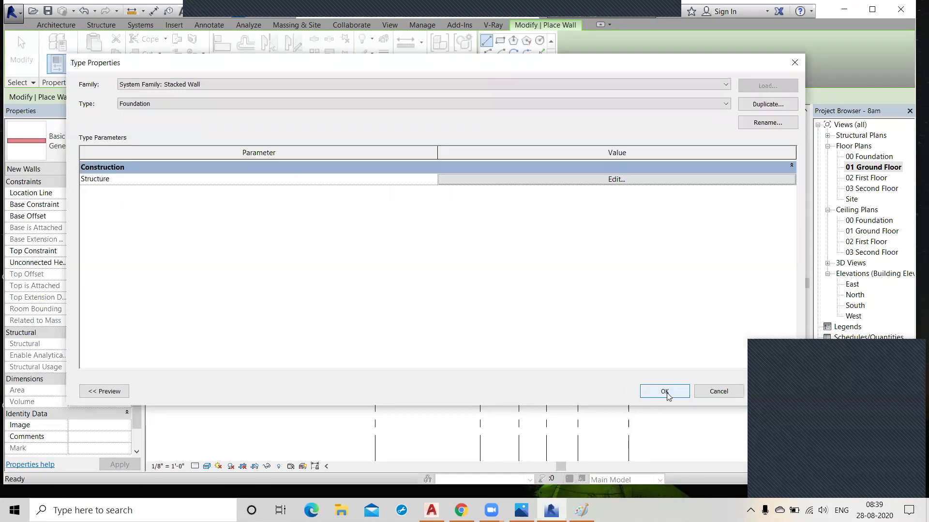
left_click(664, 391)
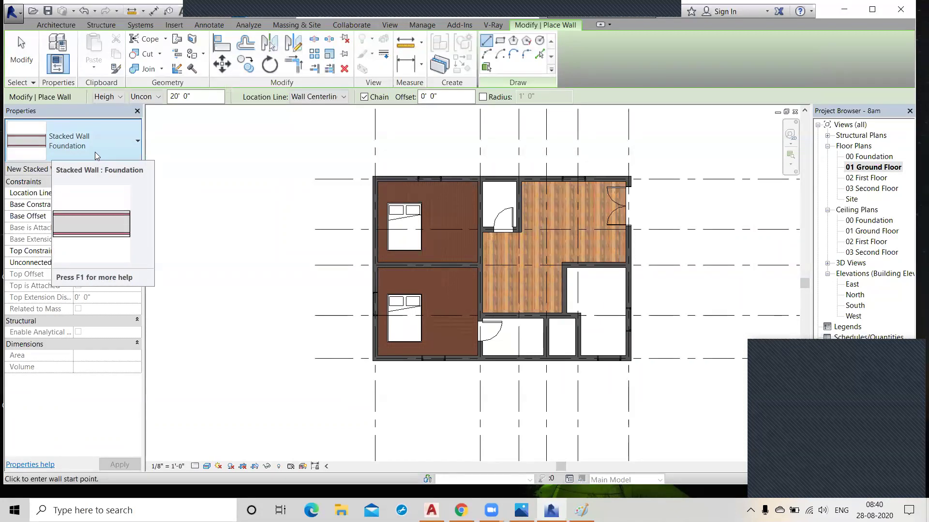
Set the base constraint of the new Foundation stacked wall to 00 Foundation.
middle_click_drag(259, 229, 188, 227)
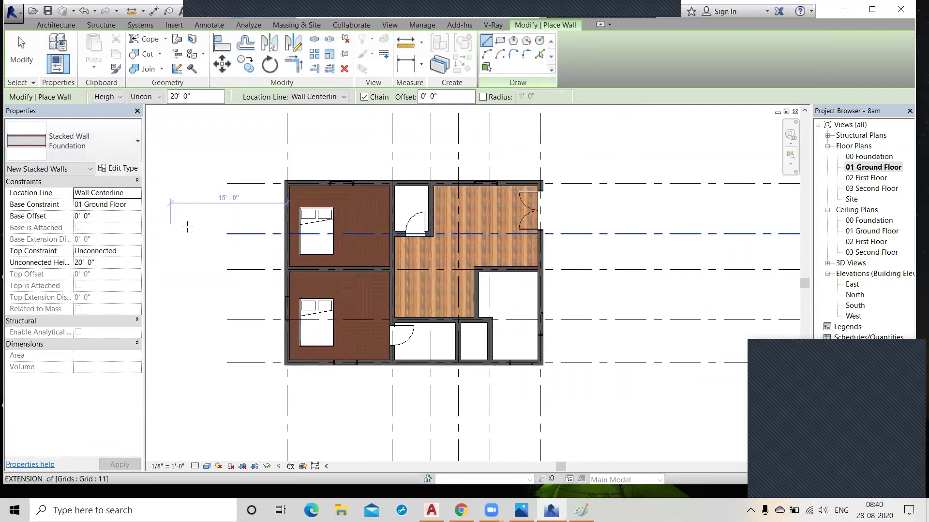
scroll(192, 220, "up", 1)
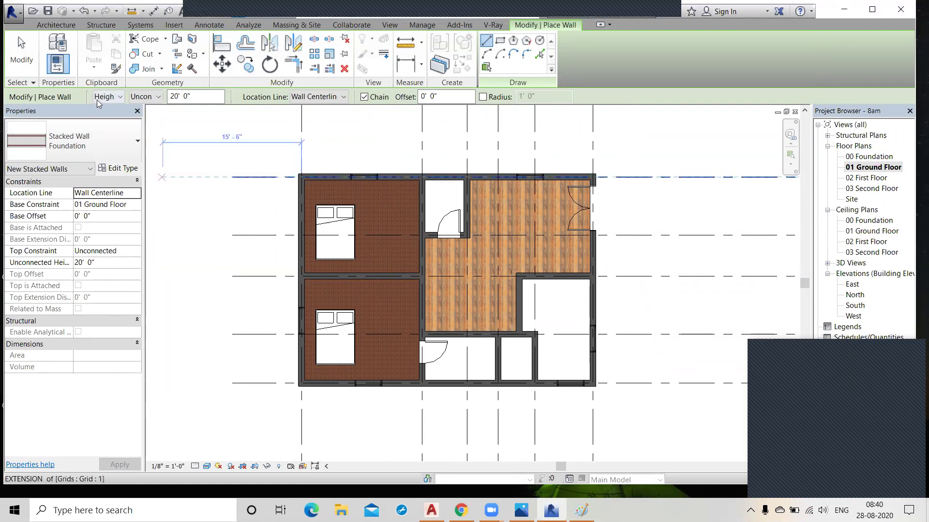
left_click(113, 99)
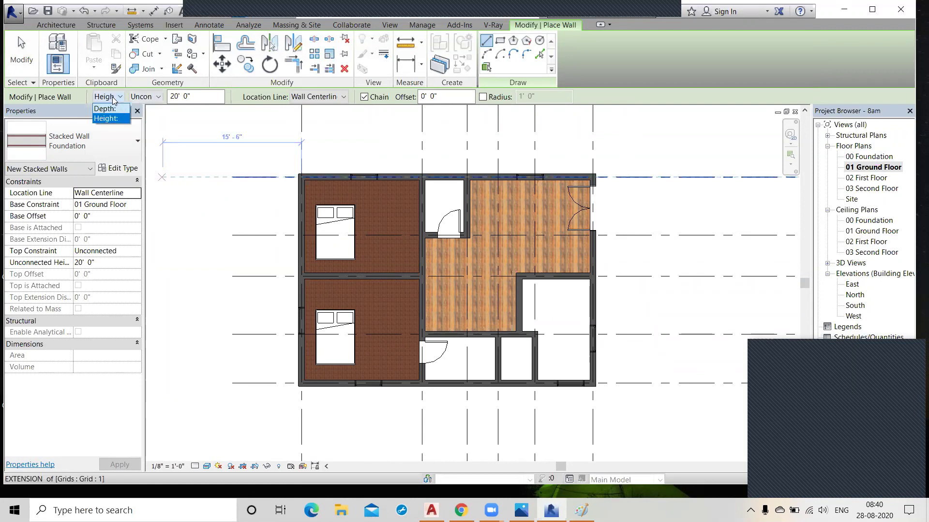
left_click(116, 98)
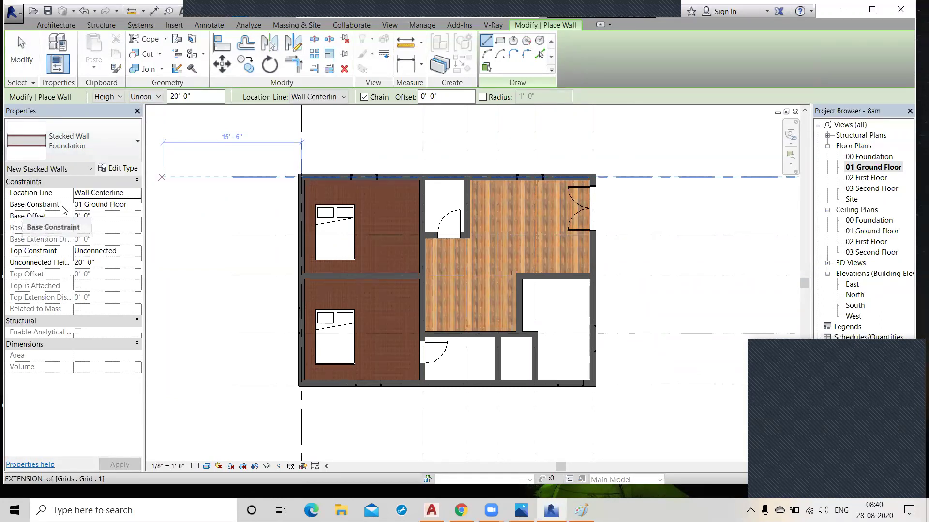
left_click(125, 207)
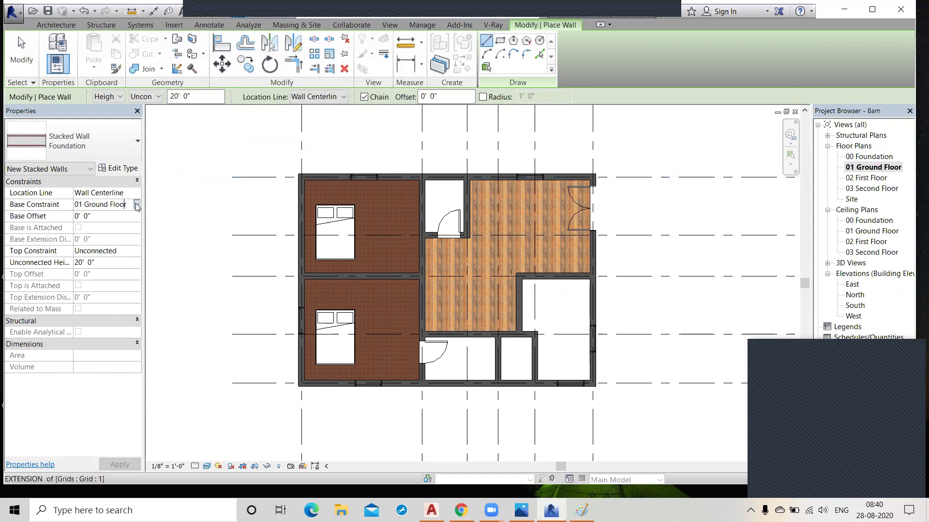
left_click(126, 204)
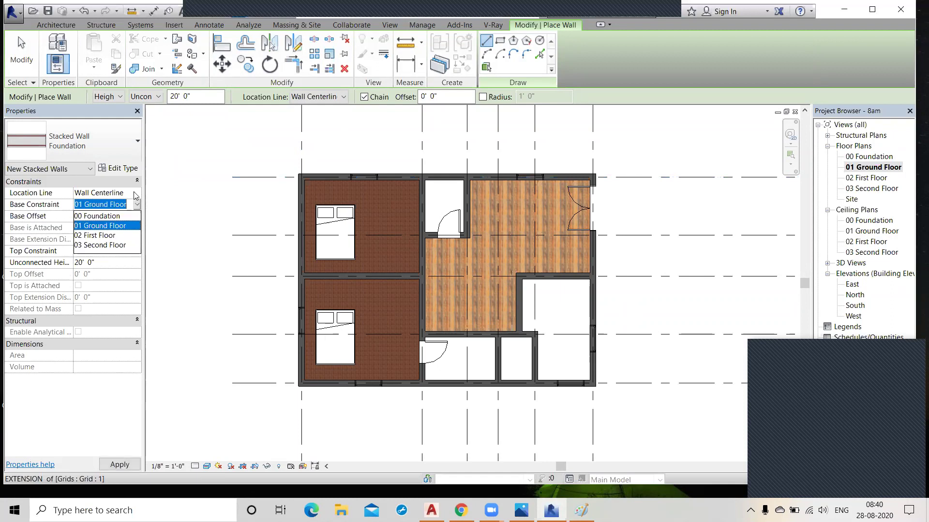
left_click(104, 217)
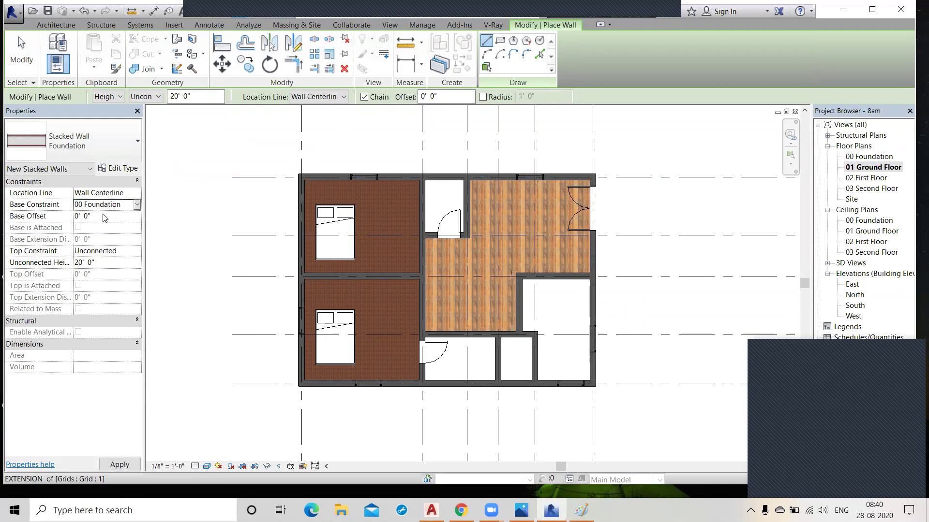
Set the Foundation wall's top constraint to Up to level: 01 Ground Floor and apply it.
left_click(128, 251)
left_click(138, 251)
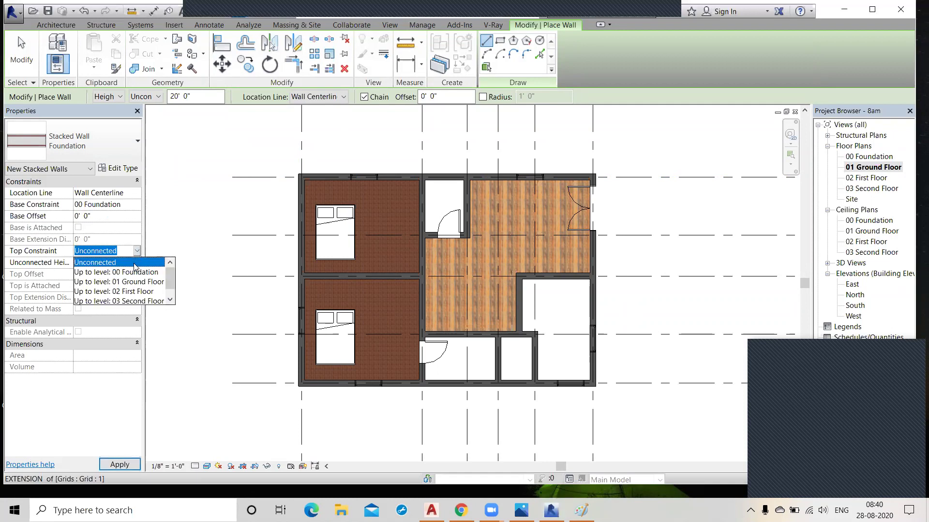
left_click(133, 283)
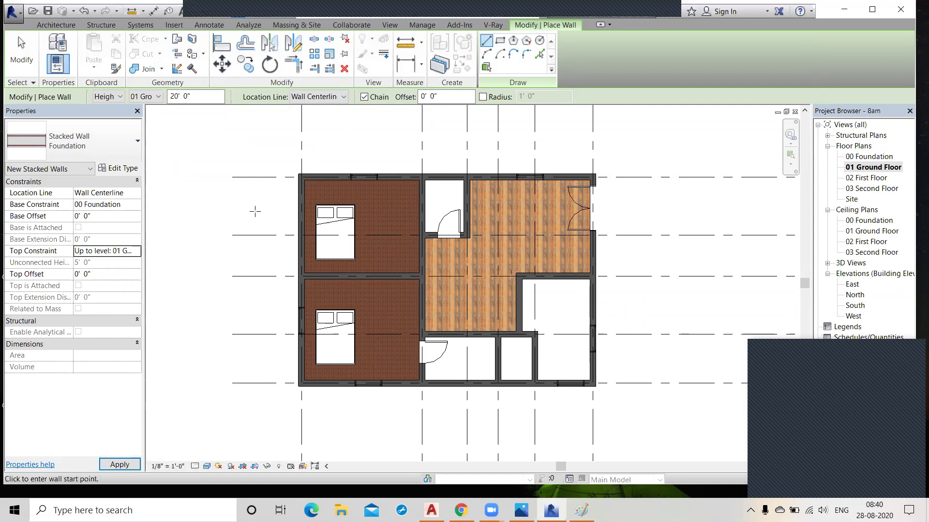
left_click(115, 464)
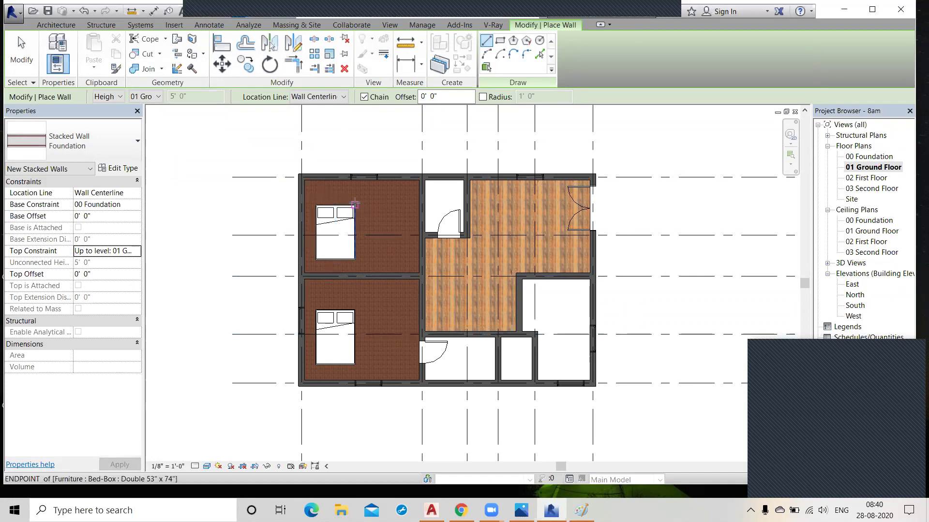
Draw a Foundation wall segment along the plan's upper exterior wall, from its upper-left grid corner to the upper-right one.
scroll(321, 166, "up", 5)
scroll(285, 185, "up", 2)
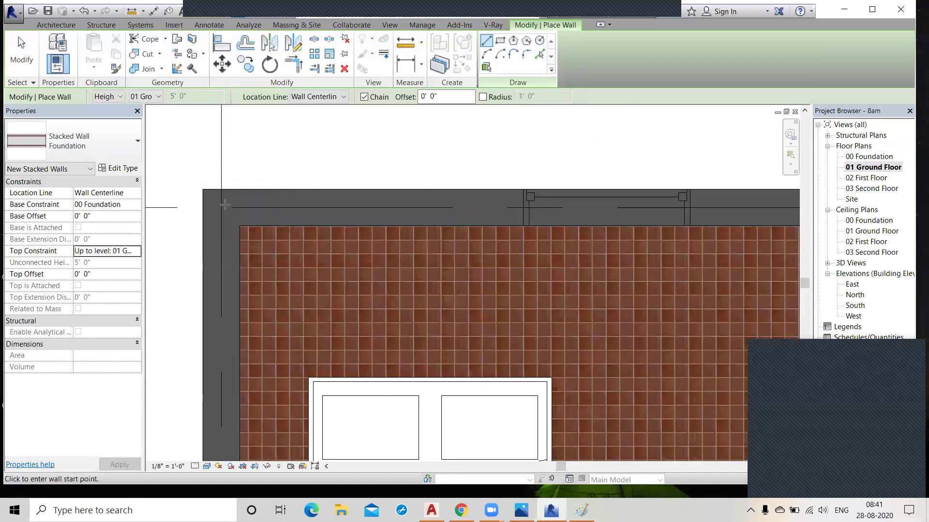
scroll(323, 204, "down", 3)
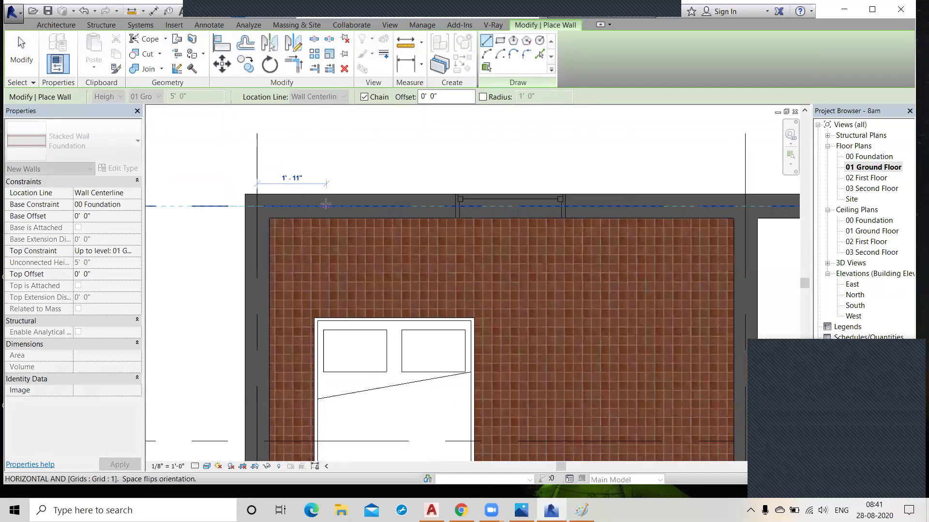
middle_click_drag(428, 212, 328, 213)
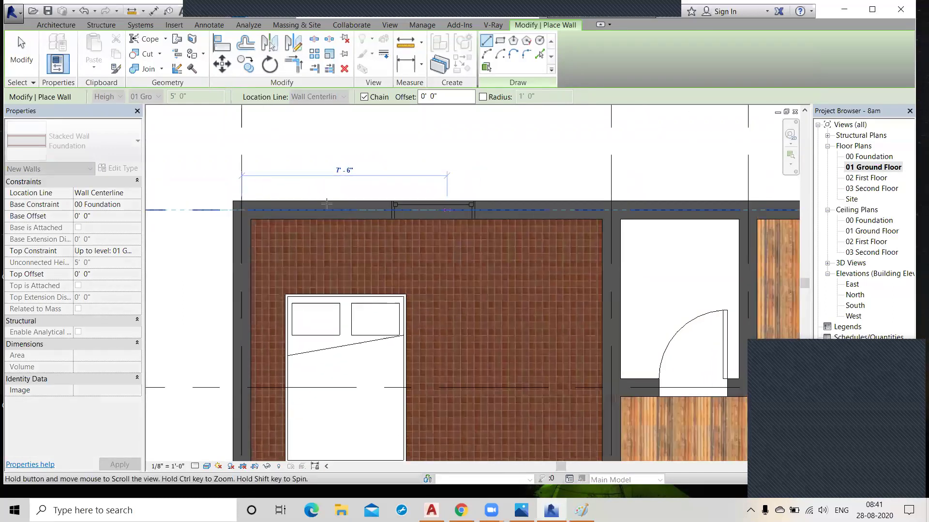
scroll(329, 203, "down", 2)
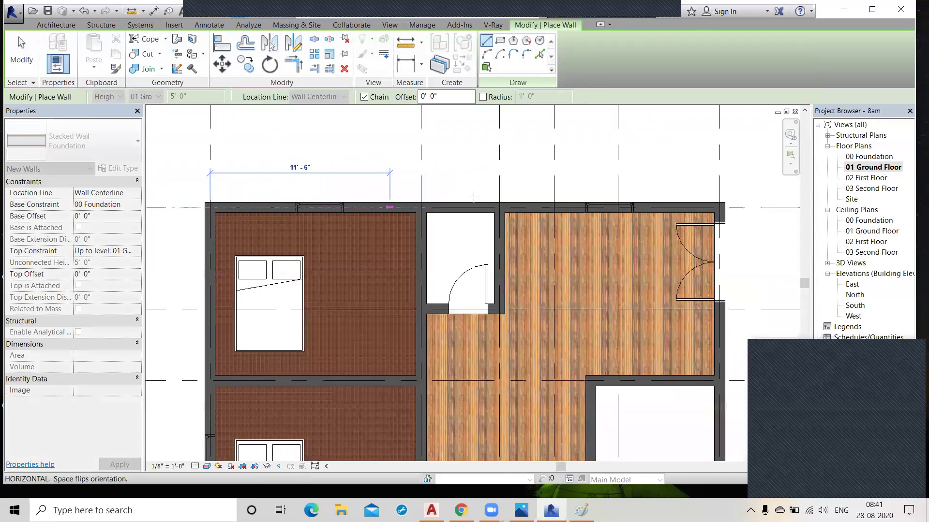
left_click(721, 205)
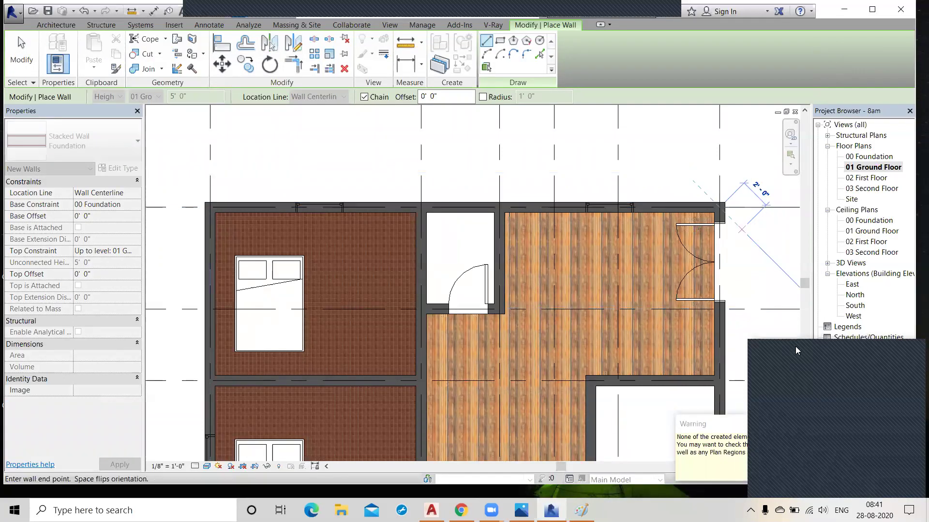
Dismiss the visibility warning, end the wall placement and open the 00 Foundation floor plan.
left_click_drag(732, 423, 726, 355)
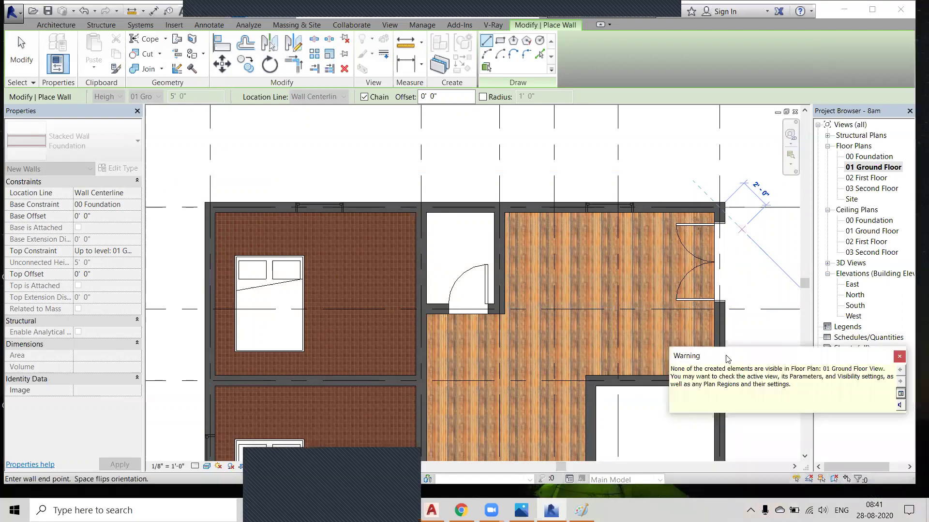
left_click_drag(728, 359, 684, 364)
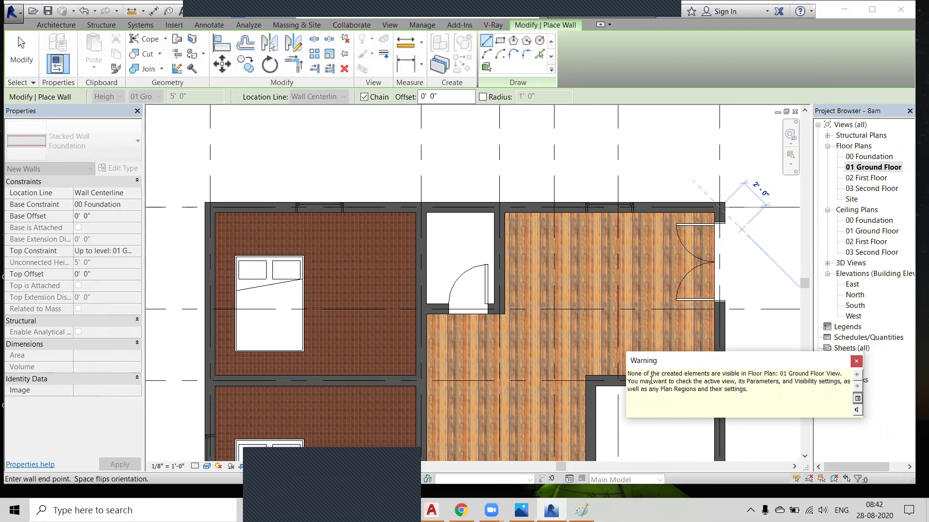
left_click(856, 361)
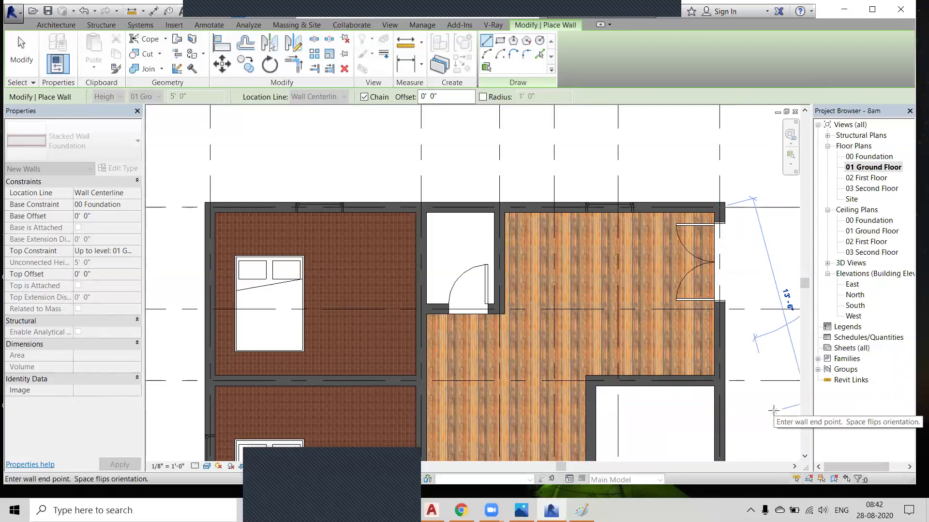
key("Escape")
key("Escape")
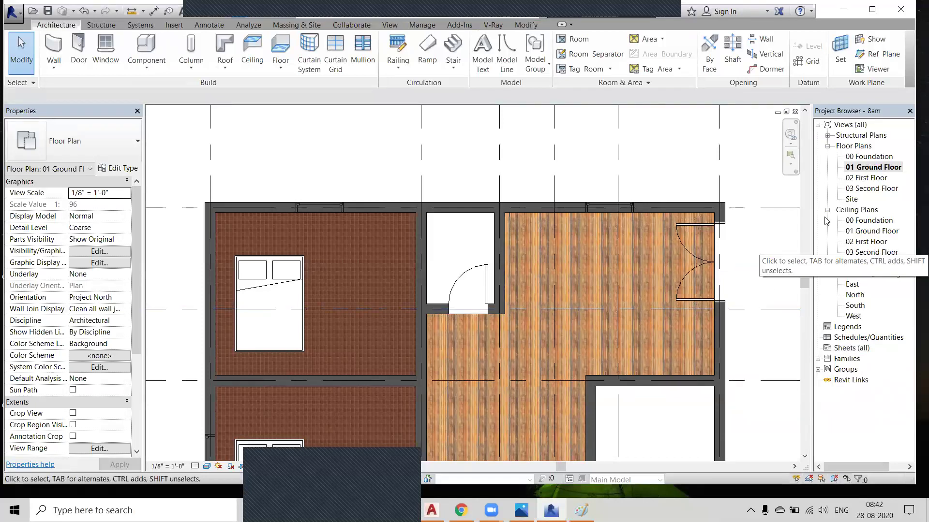
double_click(875, 159)
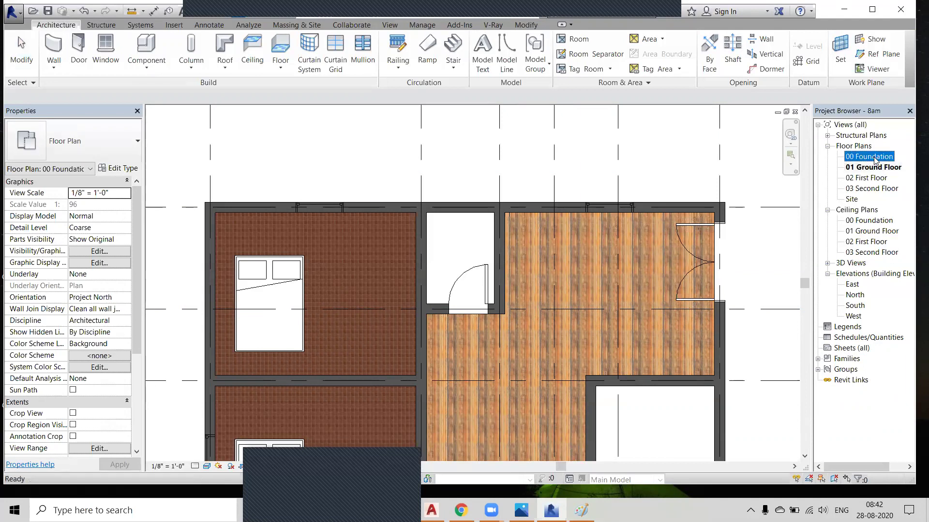
scroll(521, 237, "down", 3)
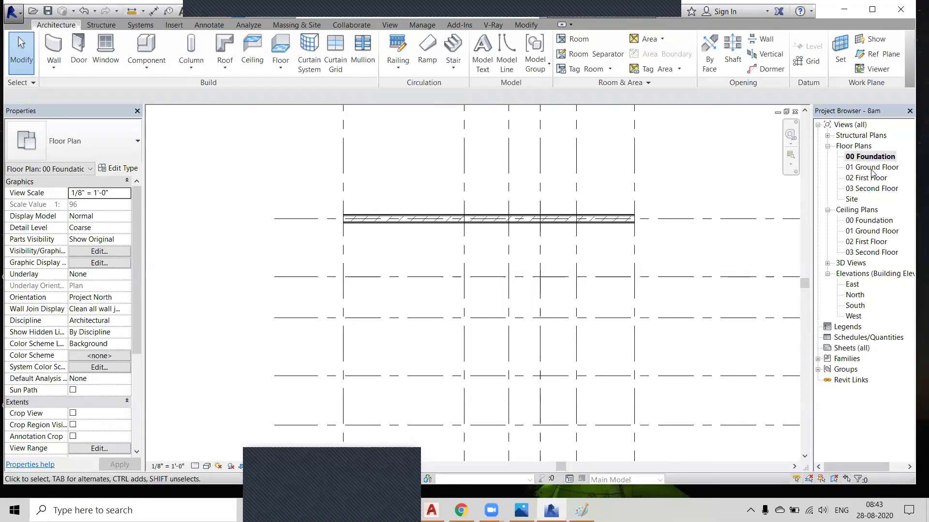
Return to the 01 Ground Floor plan and open its View Range settings.
double_click(873, 168)
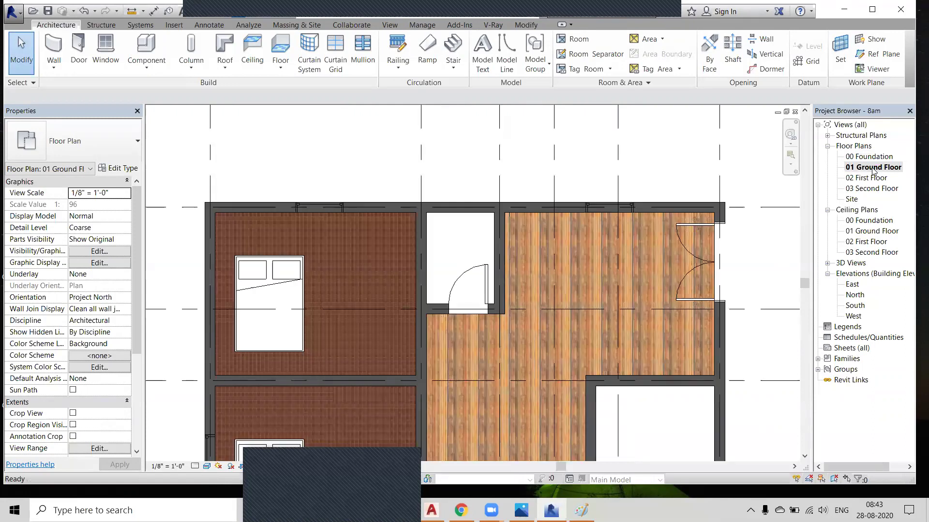
scroll(537, 165, "down", 2)
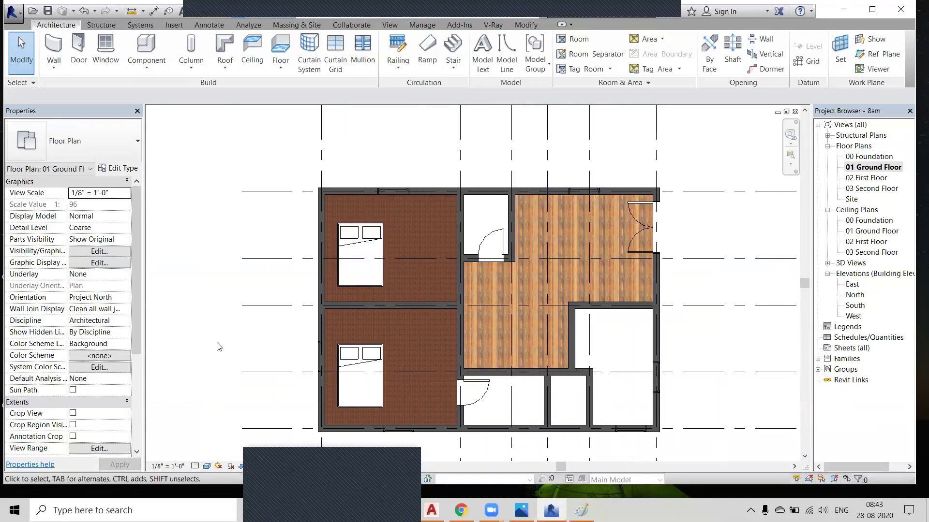
scroll(139, 295, "down", 3)
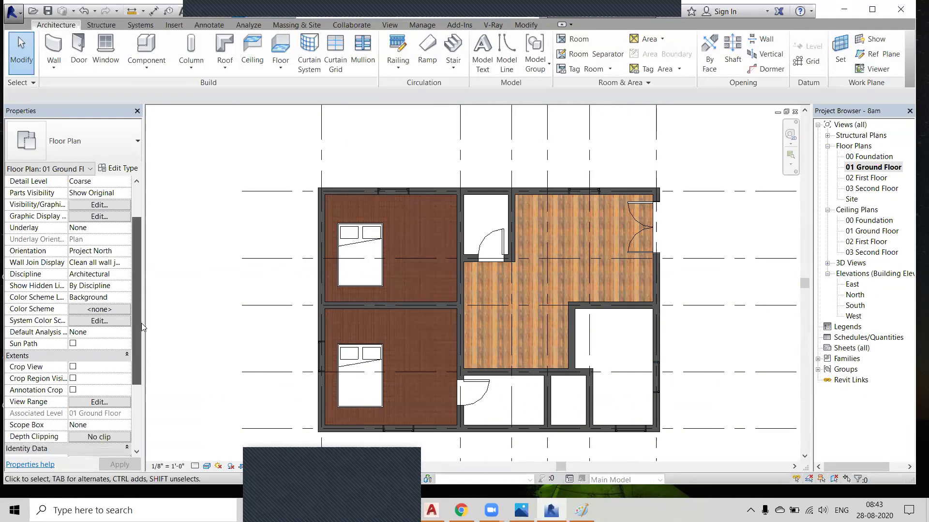
left_click(99, 391)
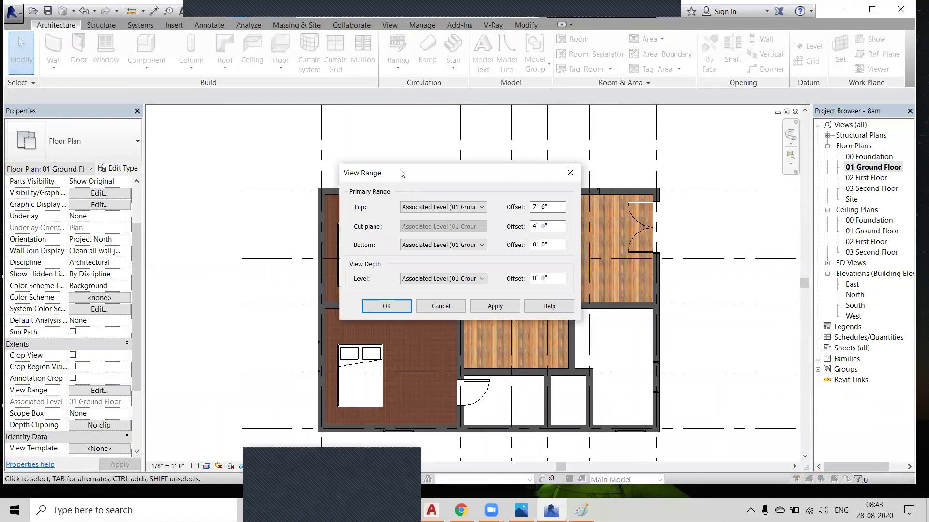
left_click_drag(400, 173, 662, 124)
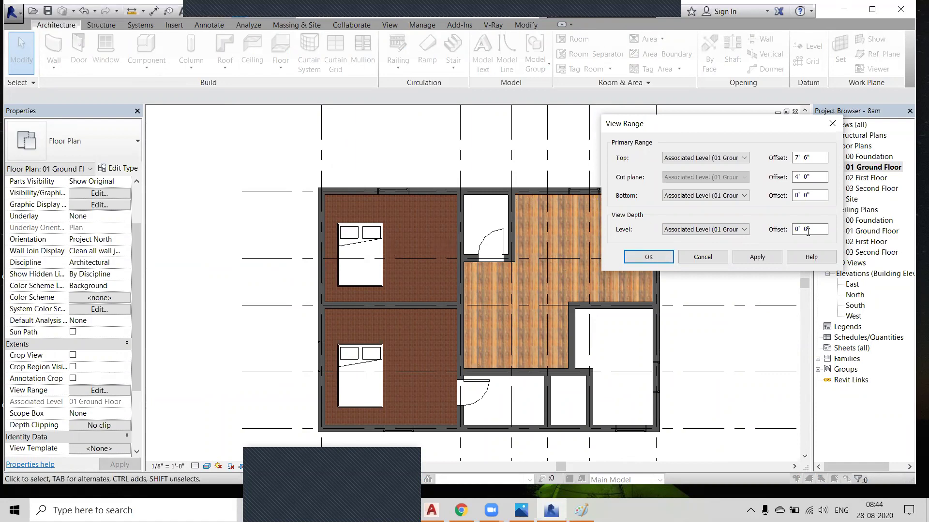
Try to set the Ground Floor plan's view depth offset to 1' 0".
left_click_drag(807, 232, 791, 231)
type("1")
key("Return")
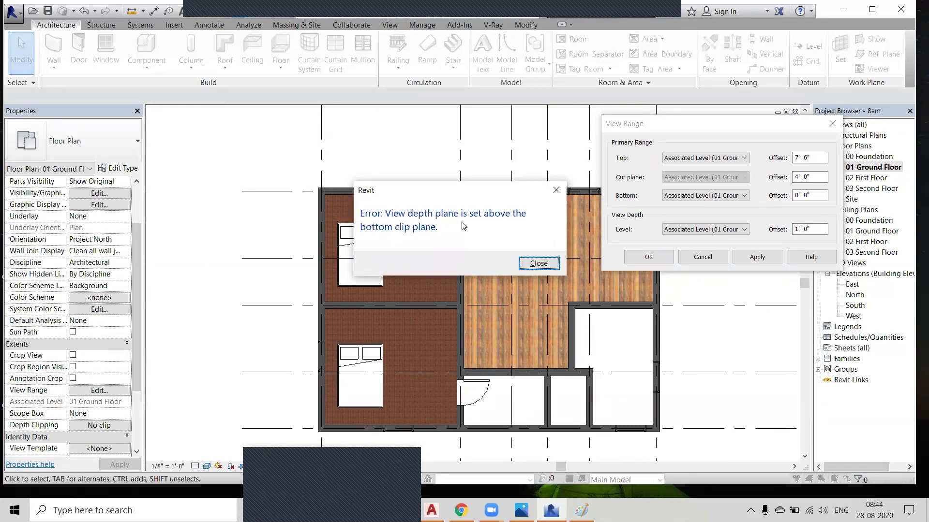
left_click(534, 266)
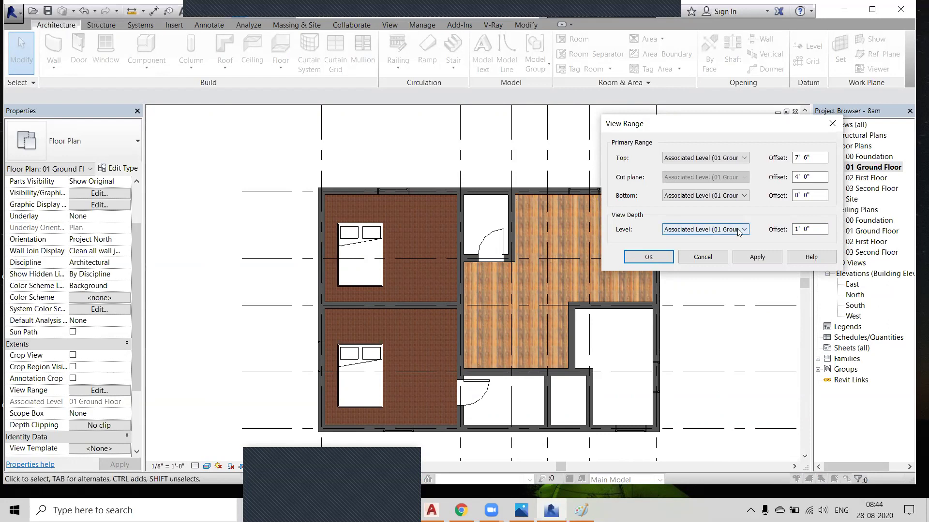
Try to set the Ground Floor view range's bottom offset to -1' 0".
left_click_drag(817, 195, 777, 195)
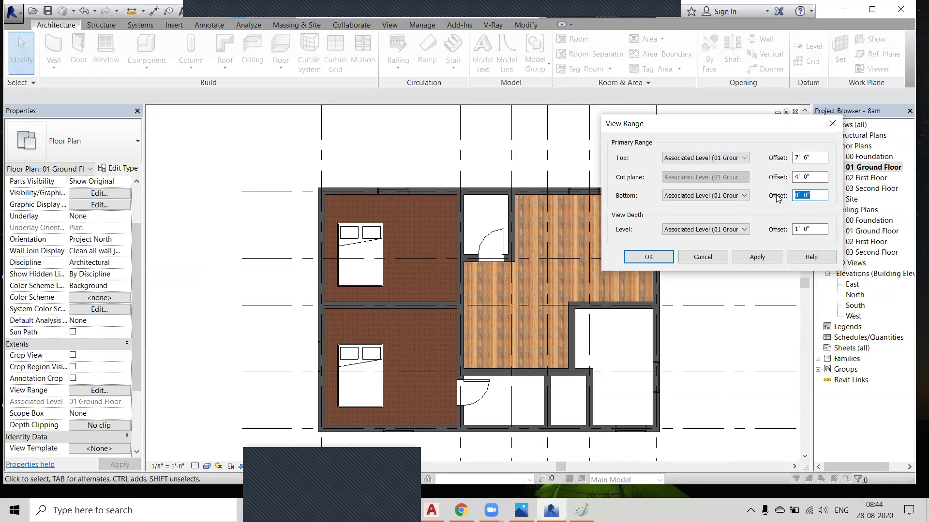
type("1")
key("BackSpace")
type("-1")
key("BackSpace")
left_click(758, 257)
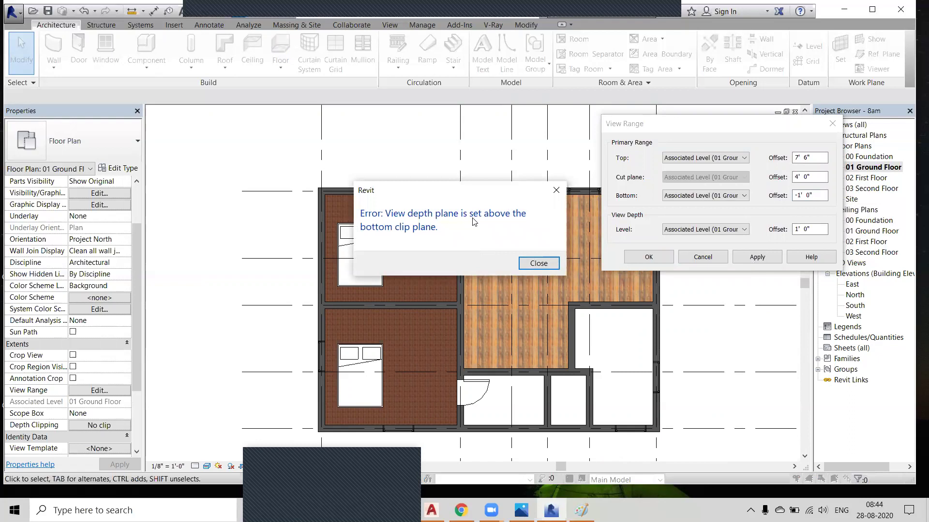
left_click(537, 263)
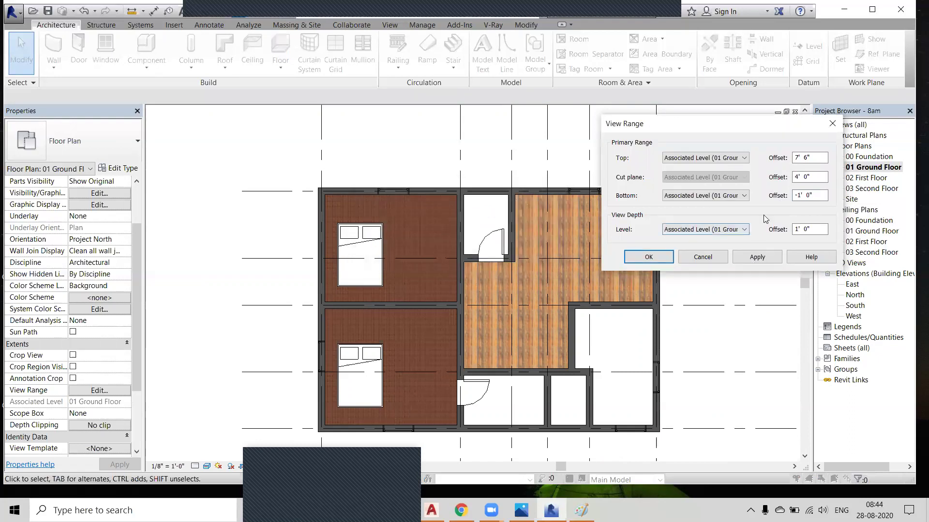
Set the bottom offset of the Ground Floor view range to 1' 0" and accept it.
left_click(797, 195)
left_click(765, 260)
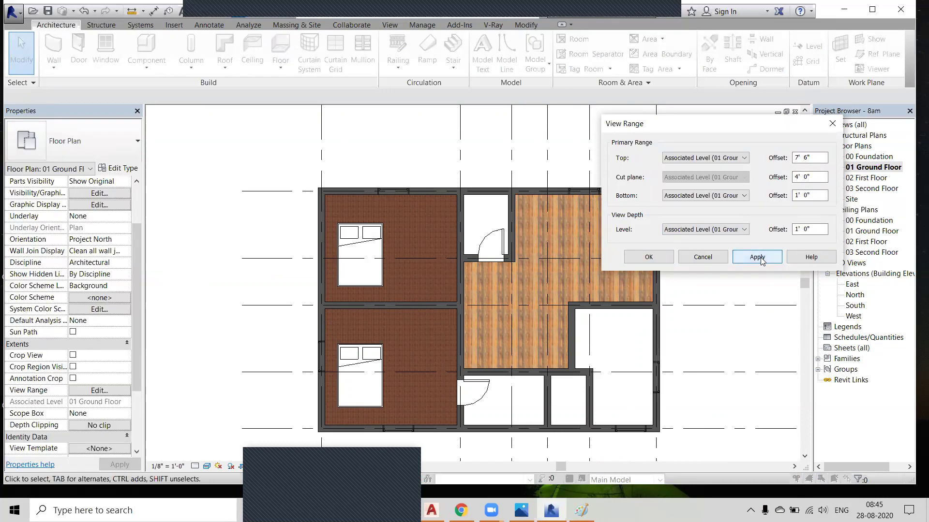
left_click(648, 257)
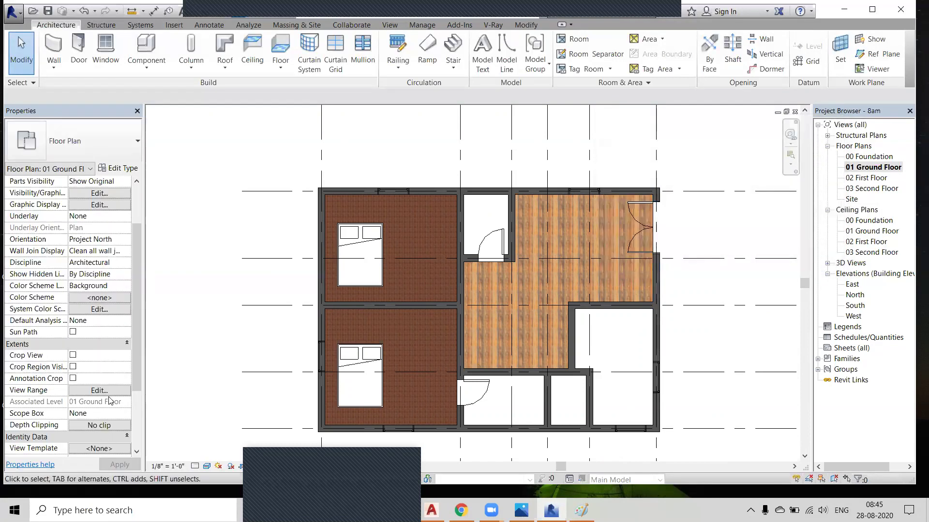
Set the Ground Floor plan's view depth offset to -1' 0" and accept the view range.
left_click(102, 392)
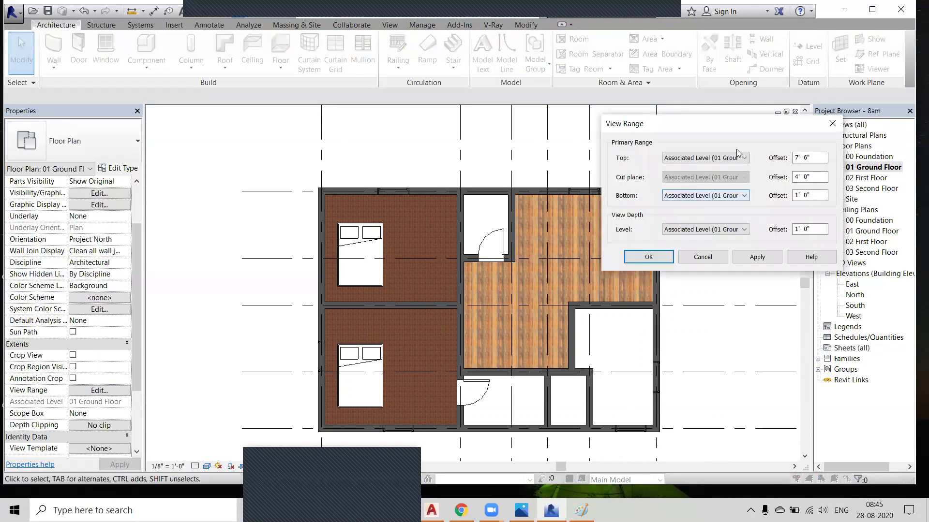
left_click_drag(812, 229, 777, 233)
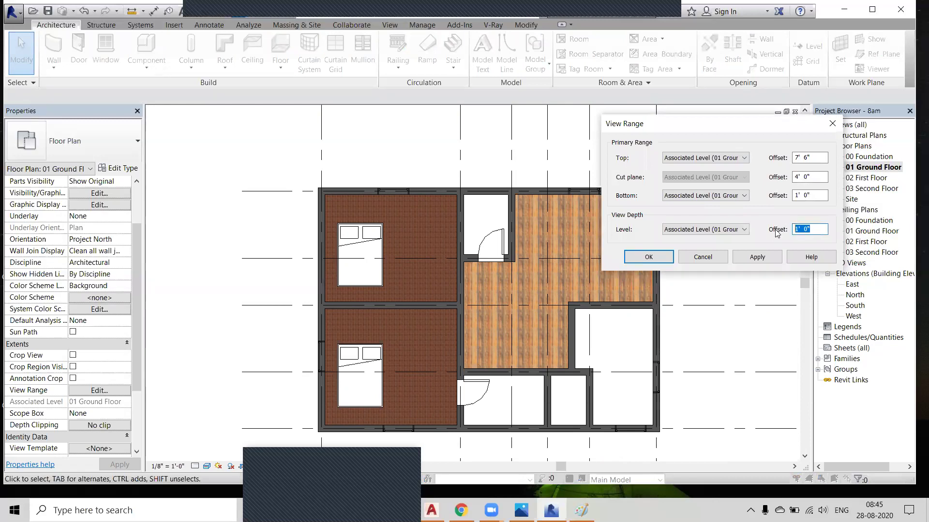
type("-1")
left_click(757, 257)
left_click(649, 257)
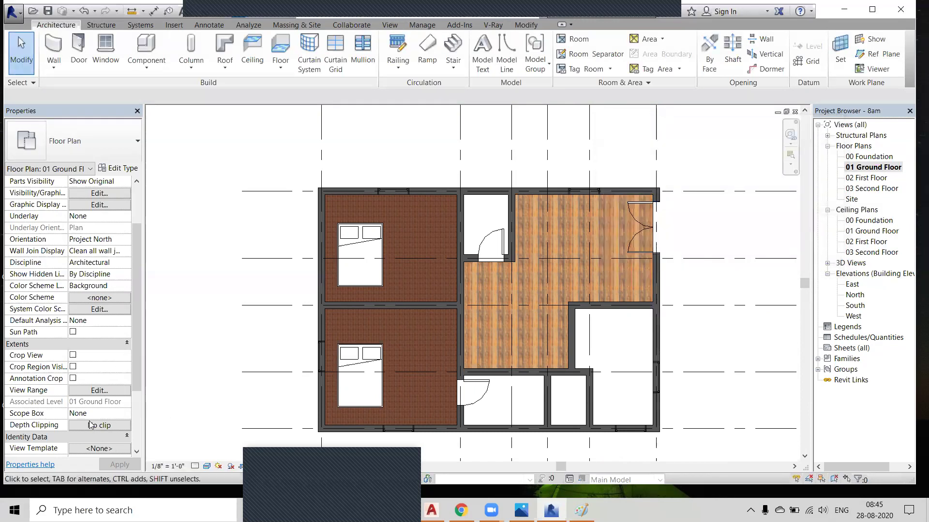
Set both the bottom and the view depth level of the Ground Floor view range to Unlimited and apply.
left_click(99, 392)
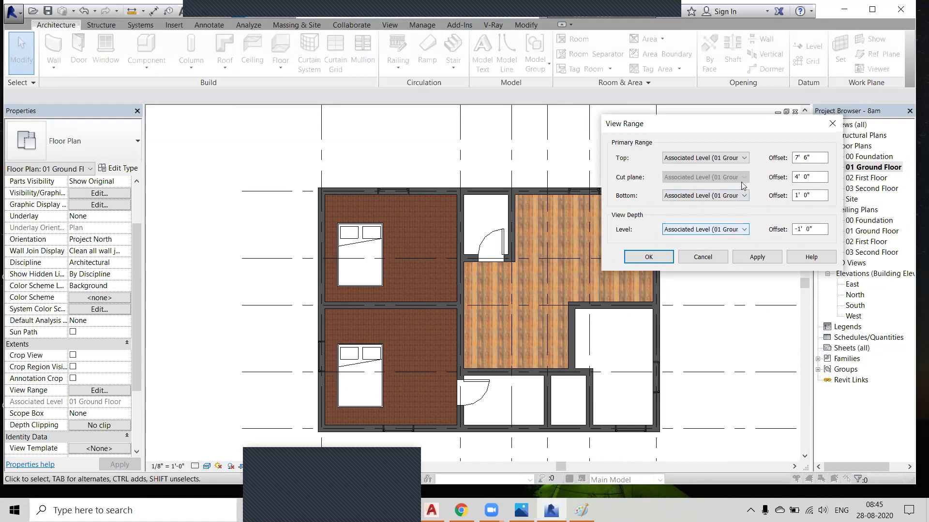
left_click(739, 196)
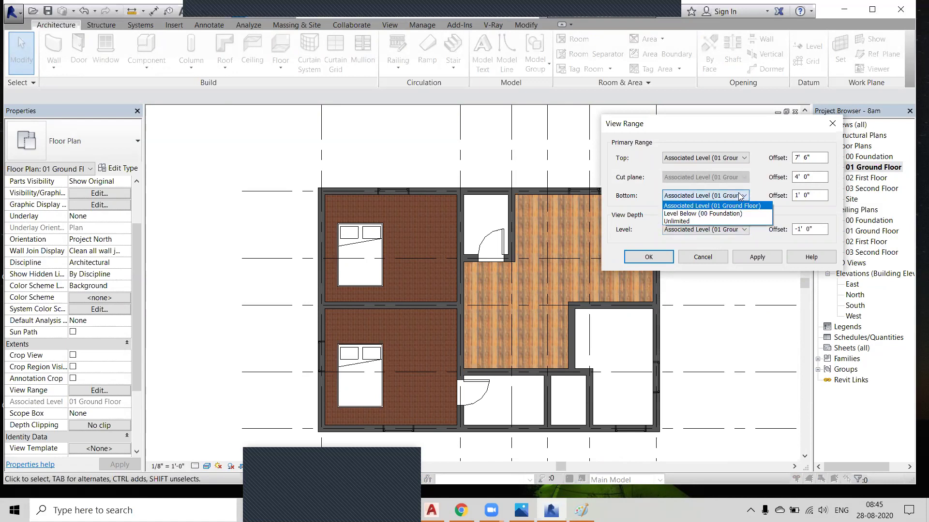
left_click(698, 221)
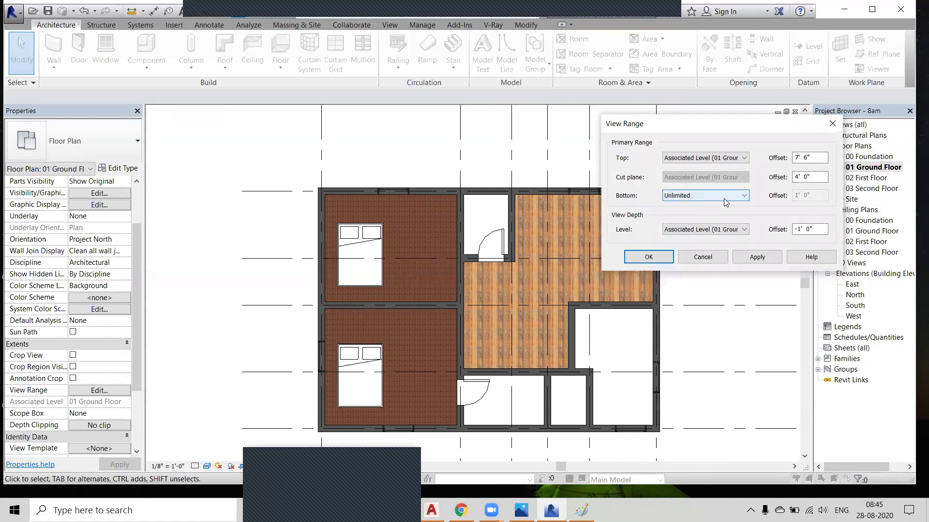
left_click(740, 230)
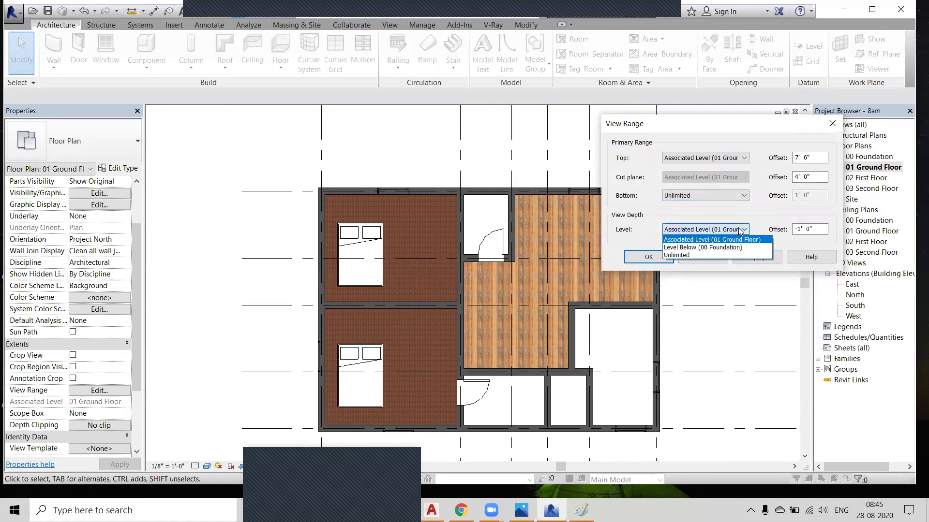
left_click(693, 255)
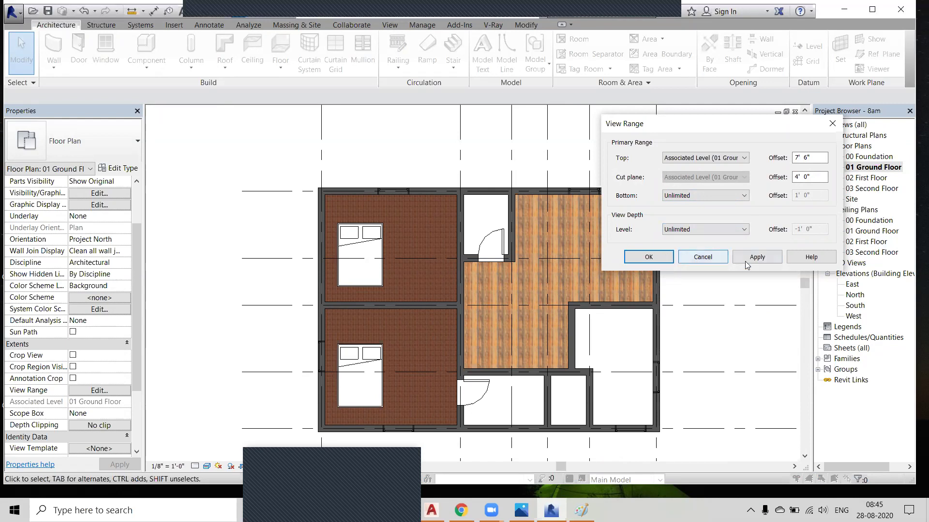
left_click(757, 261)
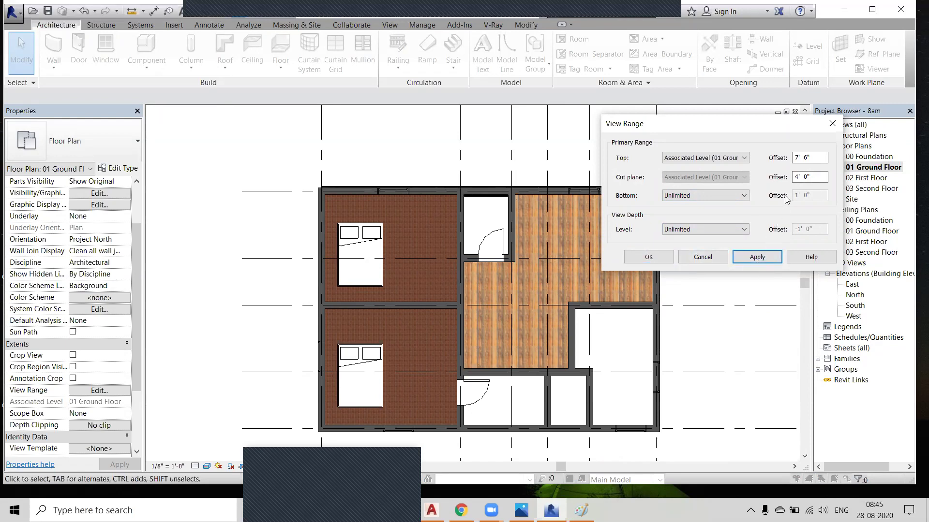
Set the top of the Ground Floor view range to Unlimited and accept the settings.
left_click(742, 158)
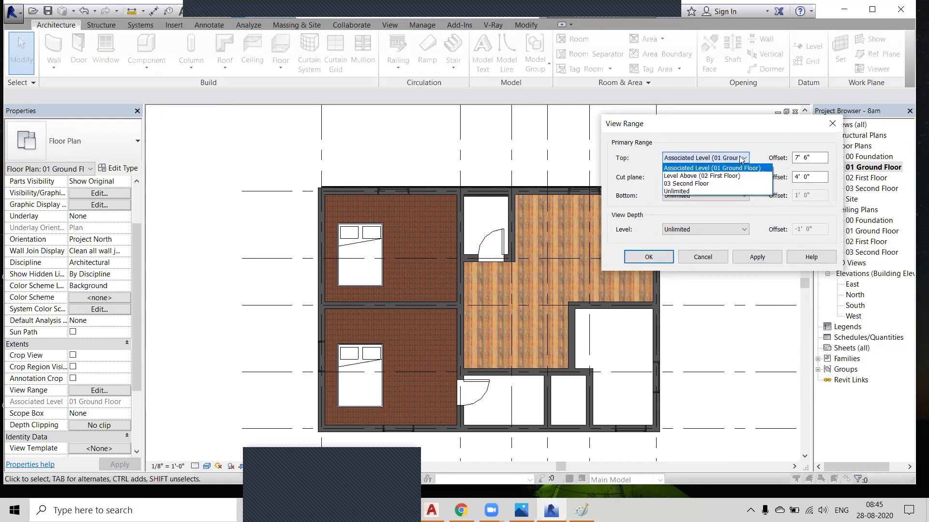
left_click(699, 191)
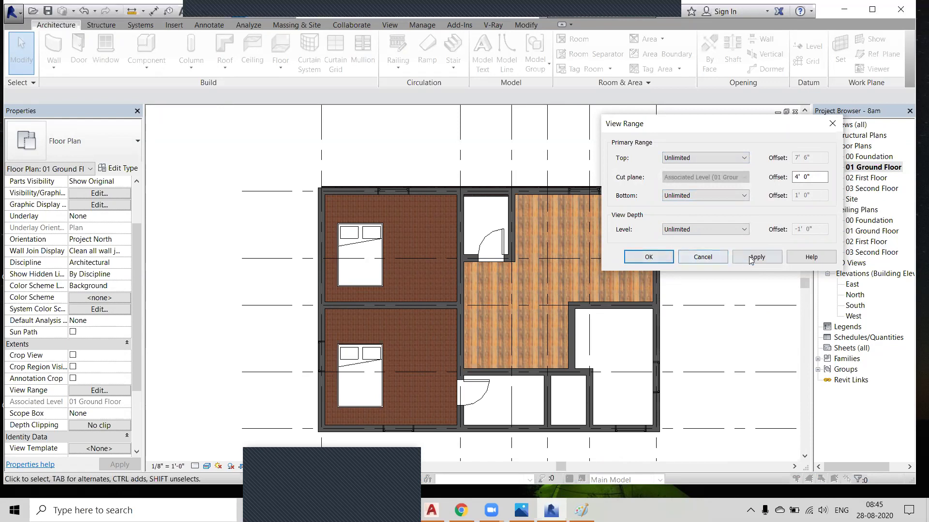
left_click(659, 258)
Set the cut plane offset in the 00 Foundation floor plan's view range to 5' 0".
double_click(865, 157)
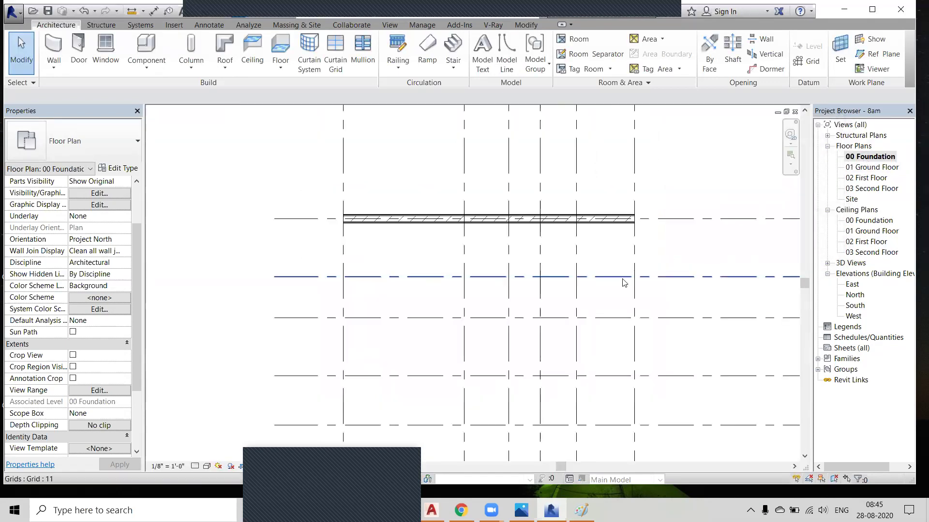
scroll(622, 280, "down", 2)
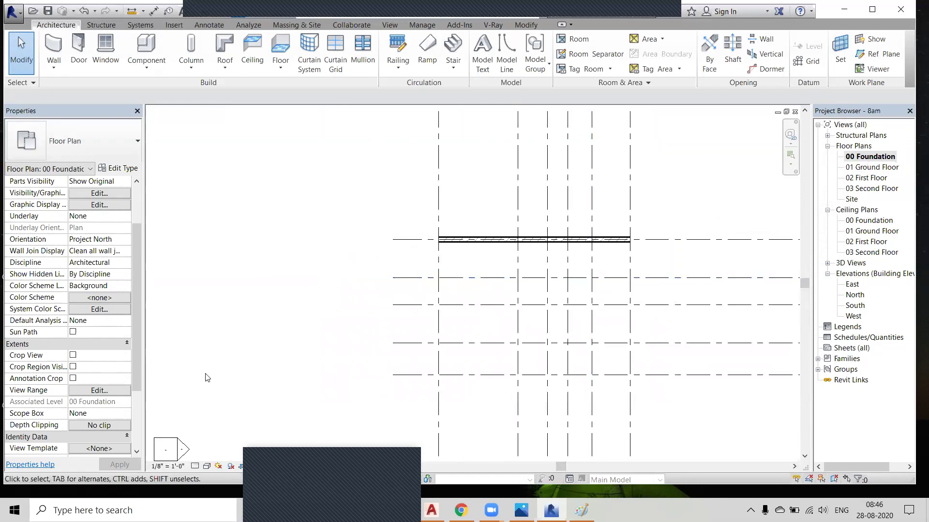
left_click(99, 391)
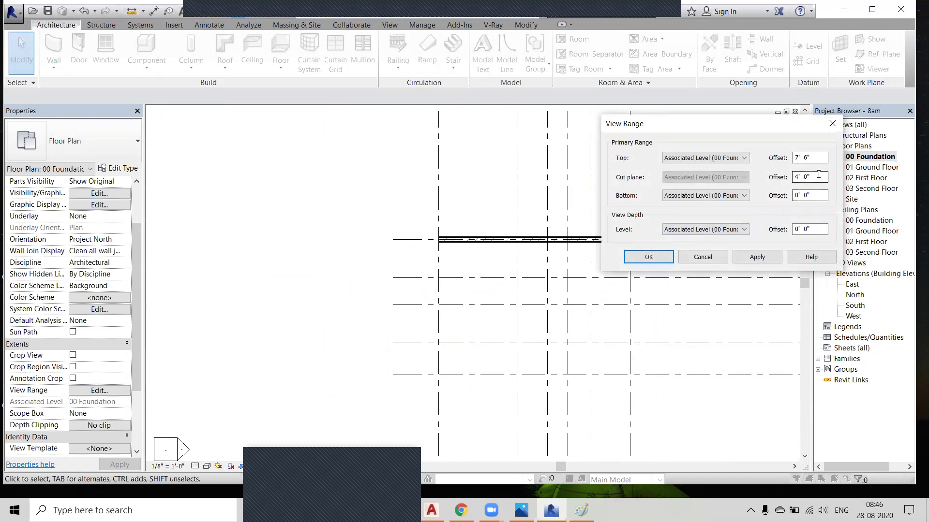
left_click_drag(818, 175, 758, 180)
type("5")
left_click(756, 257)
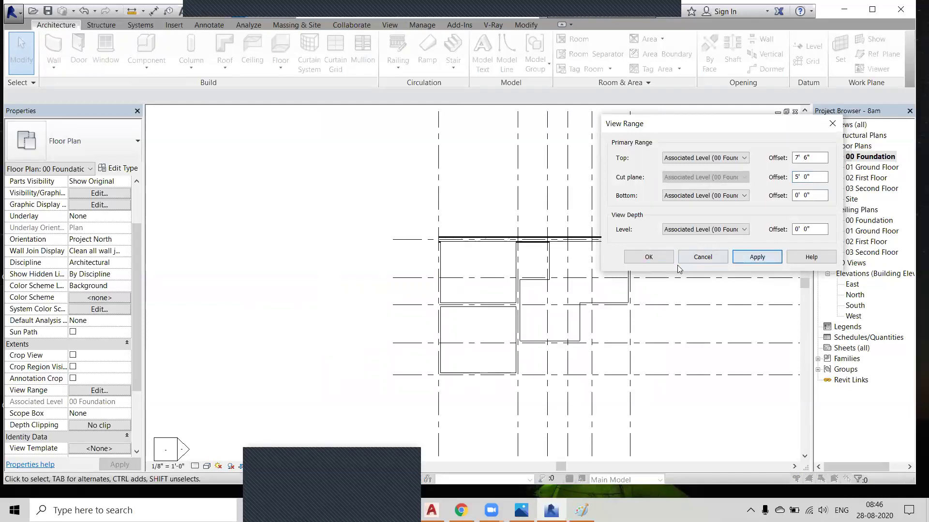
left_click(649, 258)
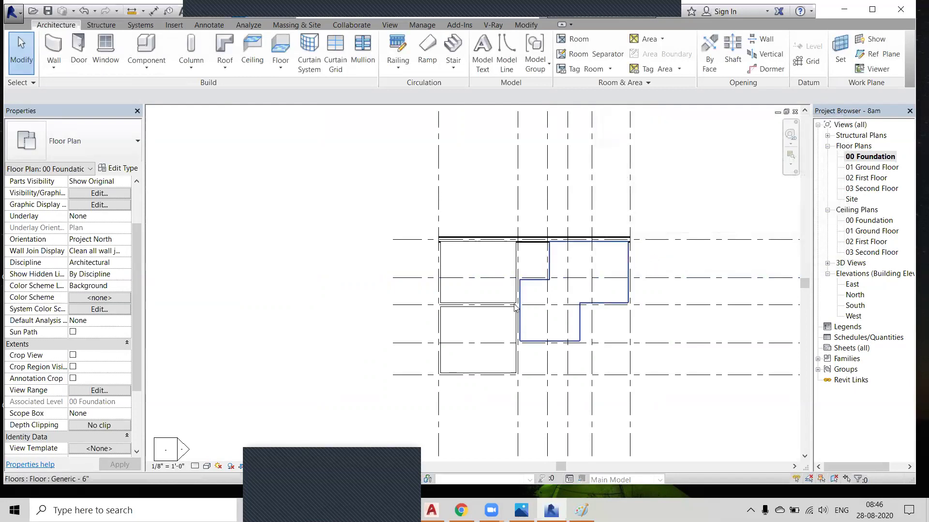
scroll(478, 325, "up", 2)
scroll(479, 325, "up", 1)
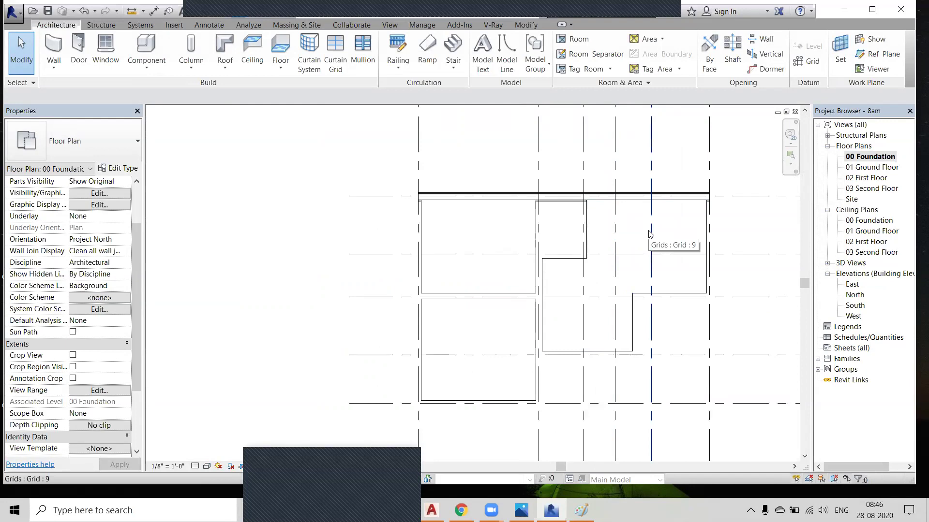
Set the cut plane offset in the 00 Foundation plan's view range to 5' 6" and accept it.
scroll(649, 233, "down", 1)
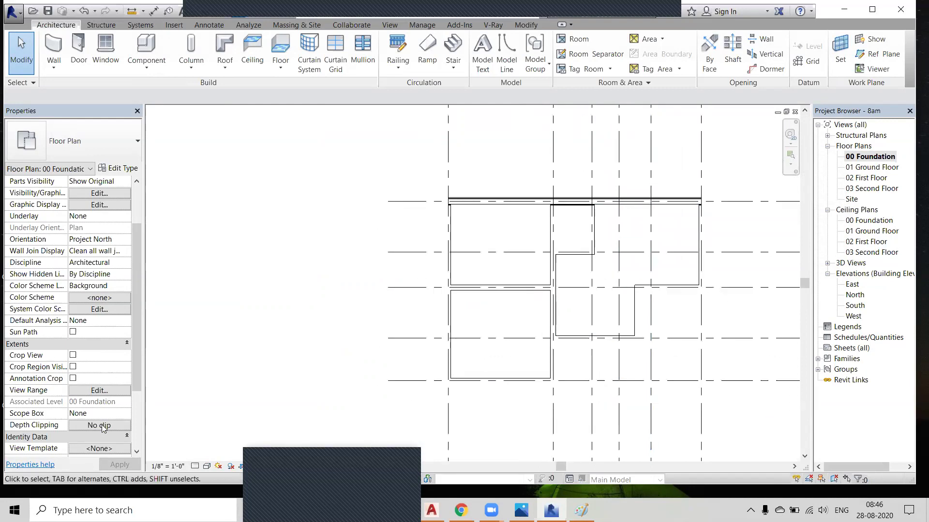
left_click(98, 390)
left_click_drag(816, 183, 772, 180)
type("5'6")
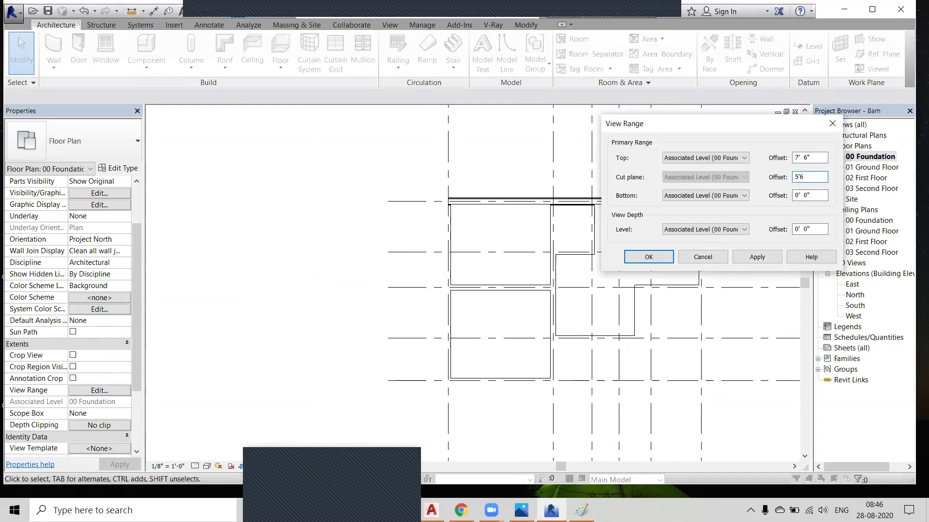
key("Return")
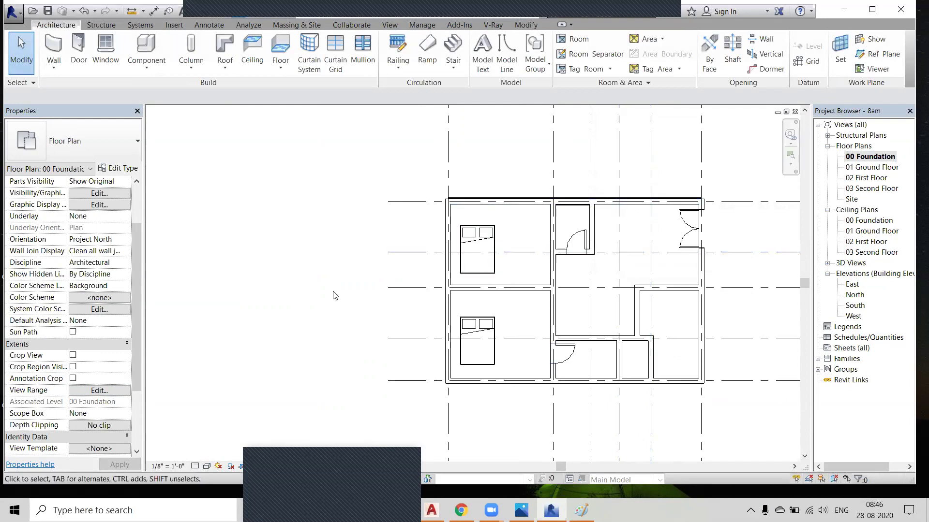
scroll(503, 198, "up", 5)
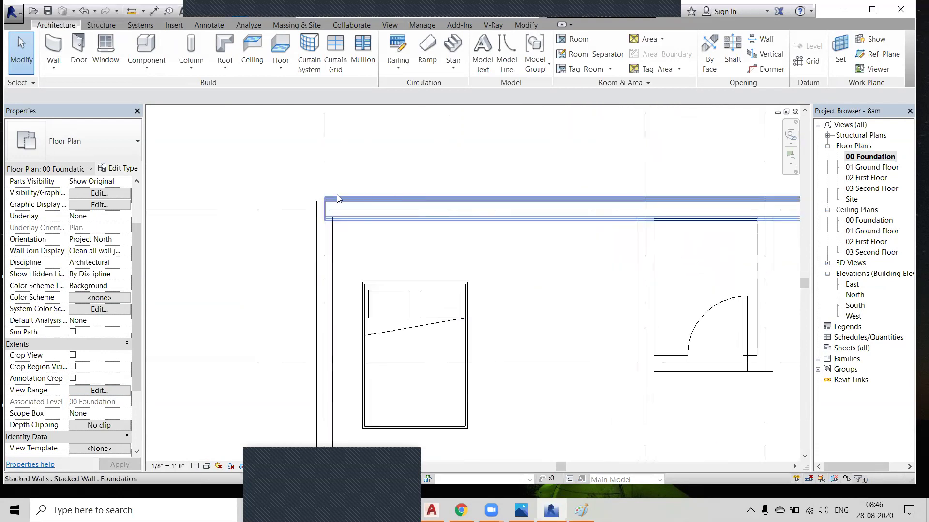
scroll(337, 199, "down", 4)
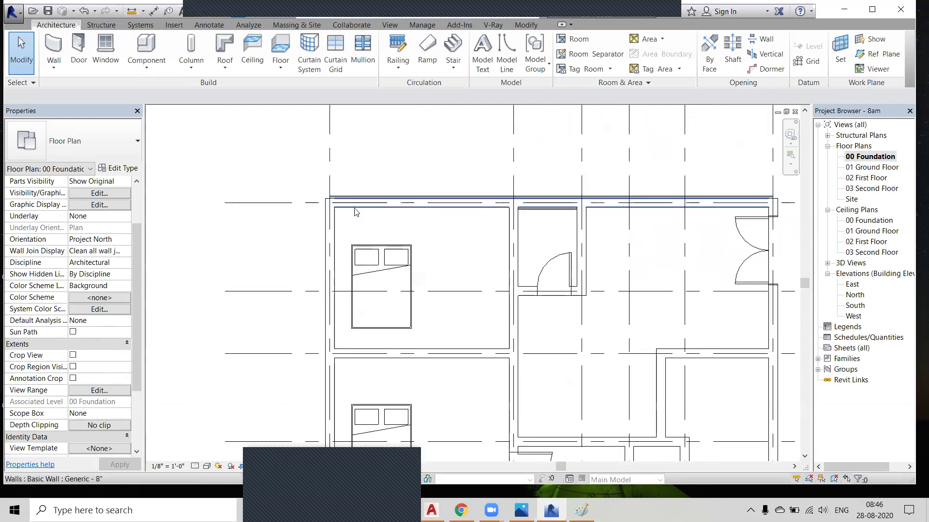
Save the project and switch the 00 Foundation plan to the Realistic visual style.
left_click(207, 466)
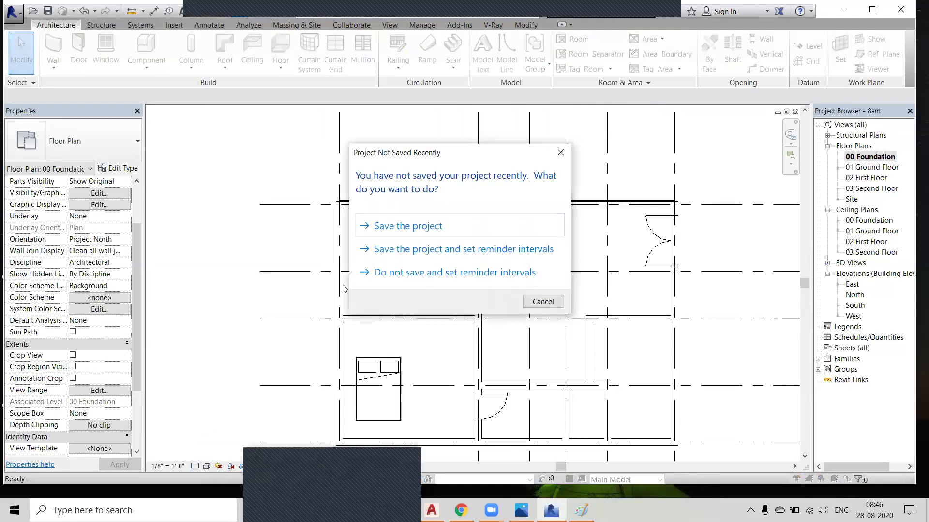
left_click(408, 232)
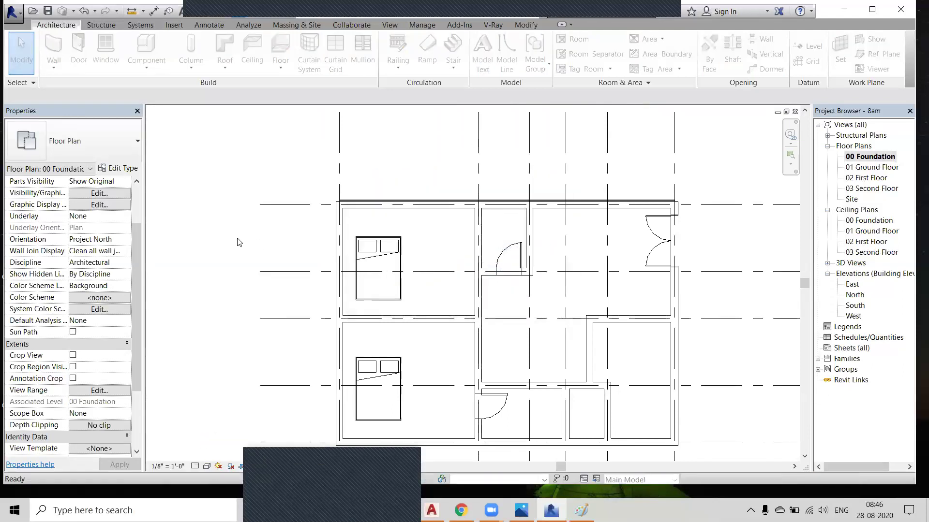
scroll(300, 214, "up", 3)
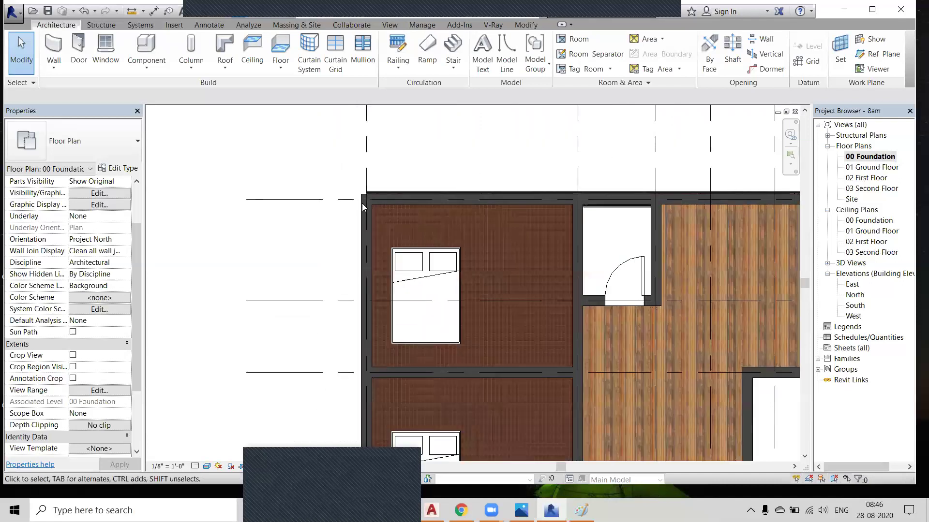
Draw a Foundation stacked wall from 00 Foundation up to 01 Ground Floor along the house's west exterior wall, from the north corner to the south corner.
left_click(53, 47)
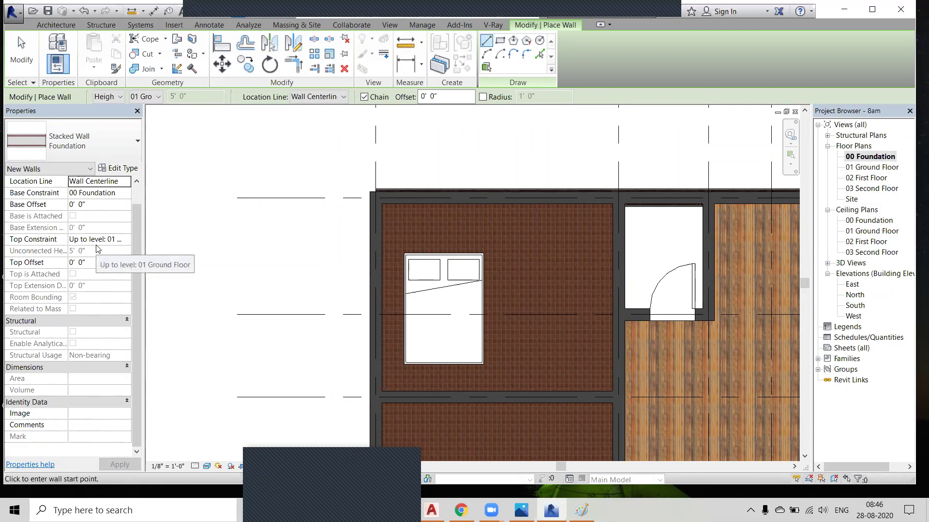
left_click(376, 198)
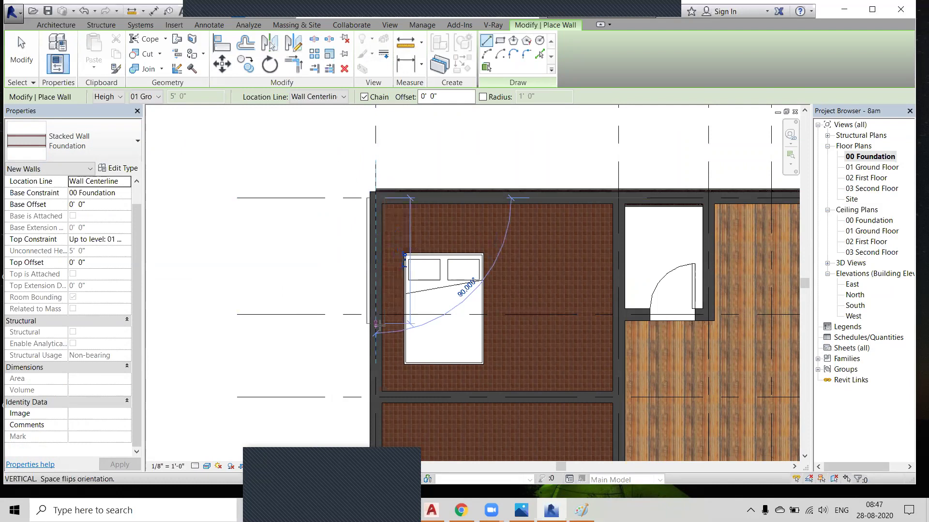
middle_click_drag(388, 334, 379, 216)
scroll(379, 216, "down", 2)
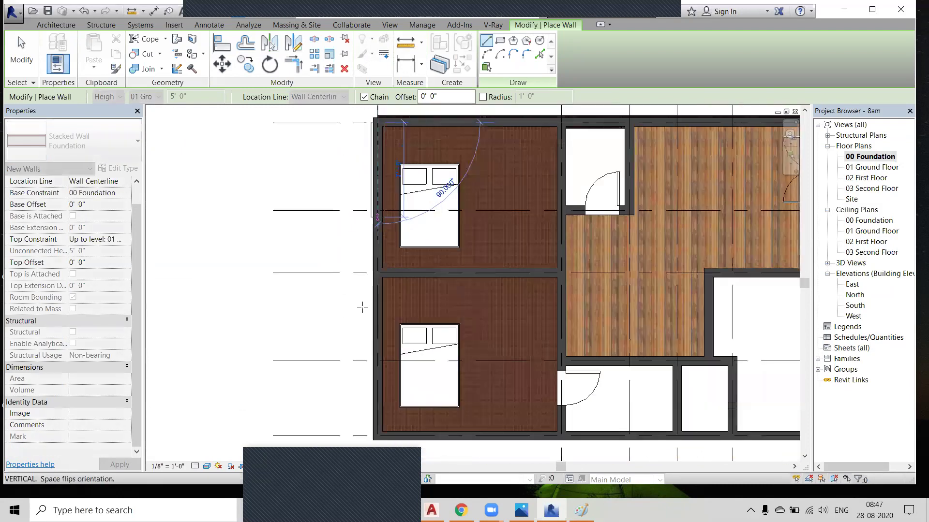
scroll(362, 307, "down", 2)
scroll(380, 351, "up", 3)
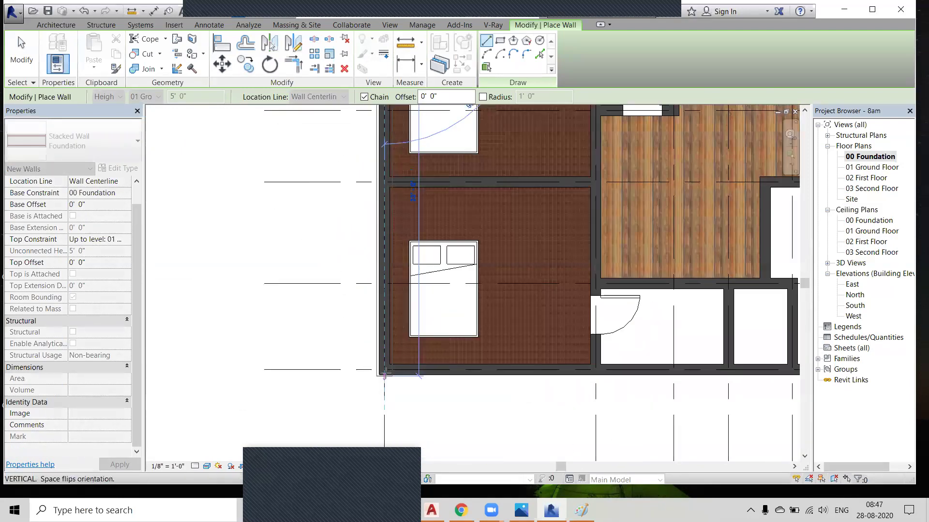
left_click(385, 373)
Continue the Foundation wall along the south exterior wall and up the east exterior wall to the northeast corner, ending the chain there.
middle_click_drag(424, 370, 353, 357)
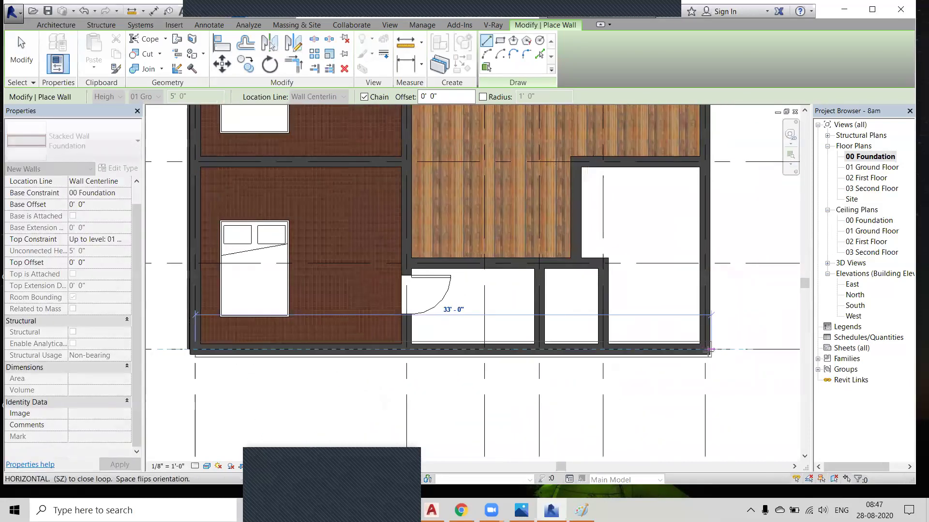
left_click(709, 349)
middle_click_drag(696, 314, 676, 392)
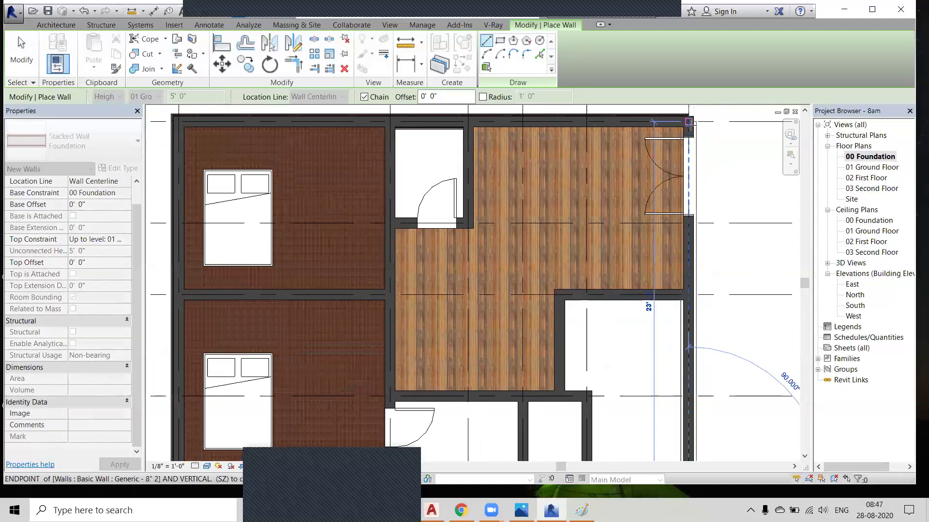
left_click(688, 122)
scroll(696, 133, "down", 3)
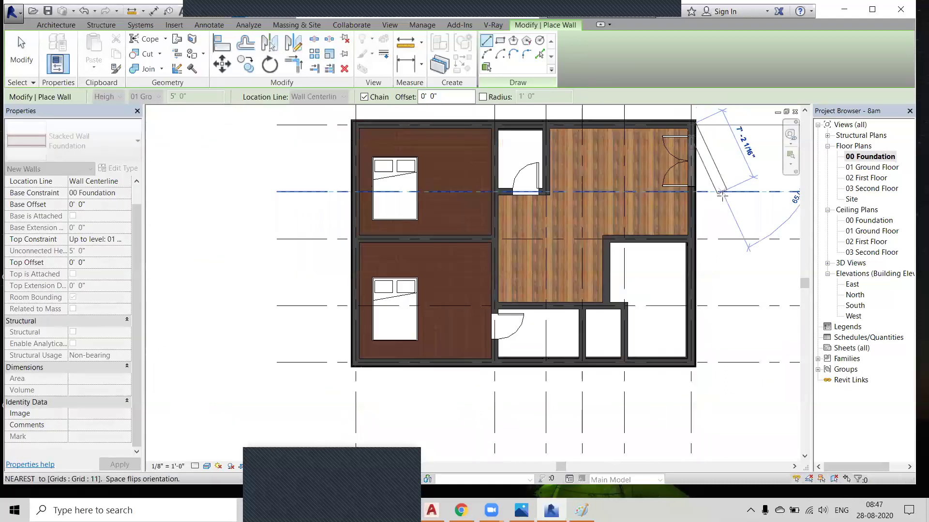
key("Escape")
Draw Foundation walls under the partition between the two bedrooms and along the bedrooms' east wall, from the north to the south exterior wall.
left_click(356, 238)
left_click(494, 239)
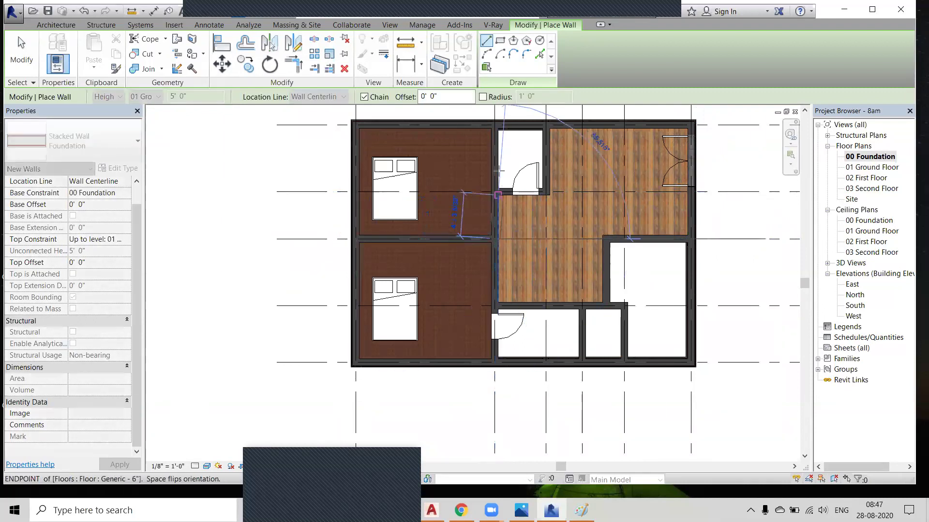
left_click(494, 125)
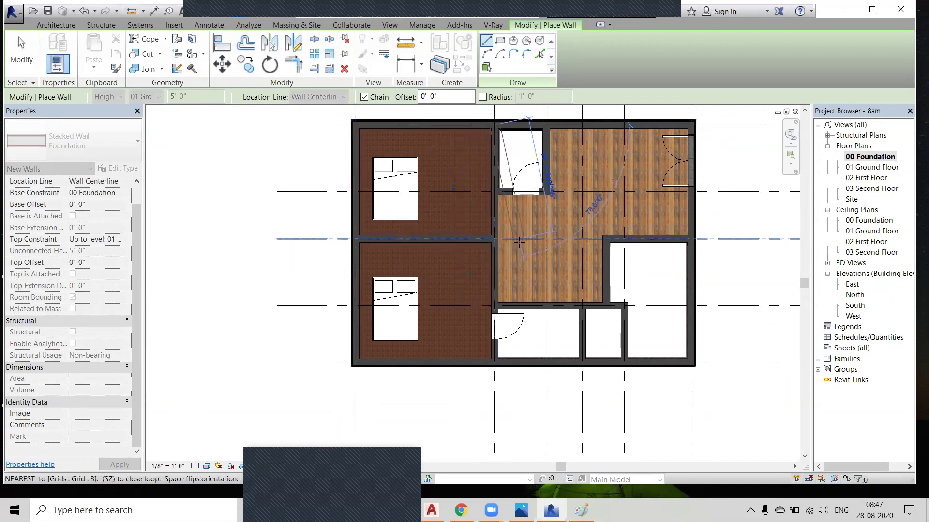
key("Escape")
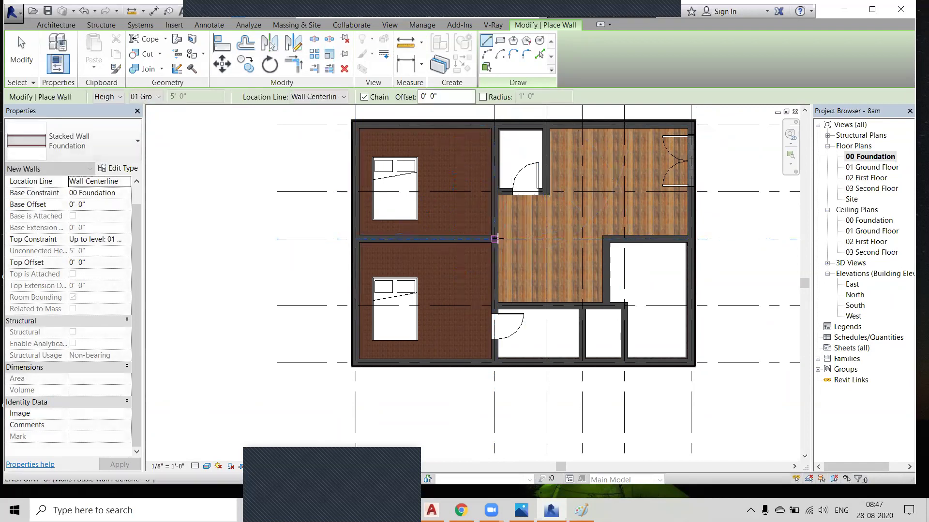
left_click(496, 238)
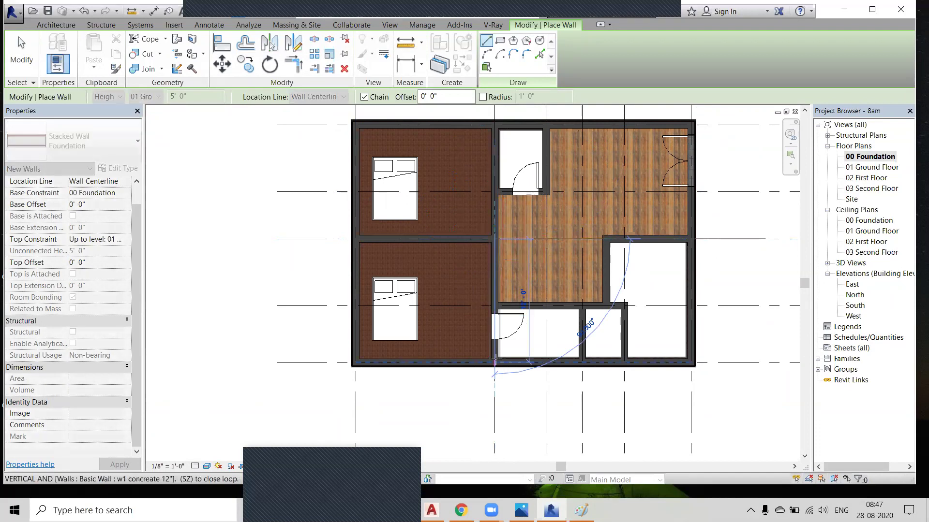
left_click(494, 362)
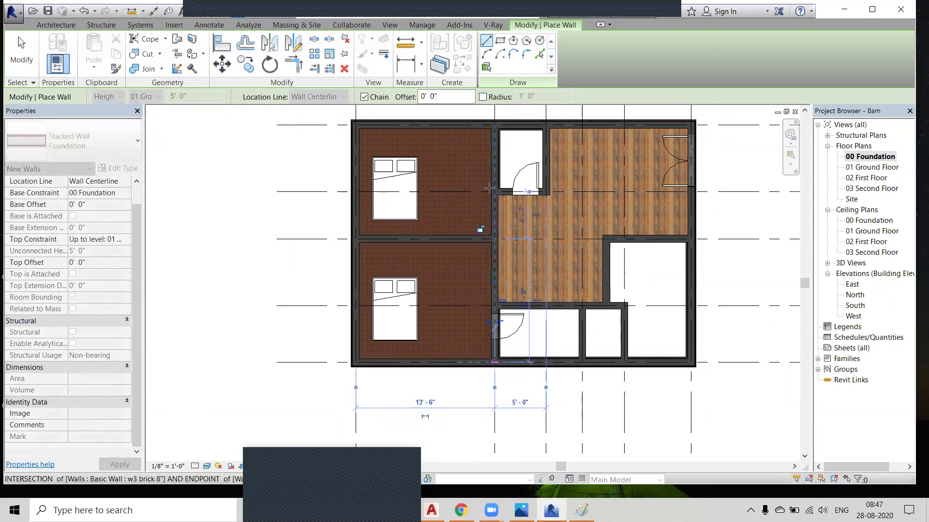
Draw Foundation walls under the wall south of the wood-floored area and down the small room's east wall to the south exterior wall.
scroll(490, 189, "up", 2)
scroll(526, 249, "up", 1)
scroll(519, 251, "down", 1)
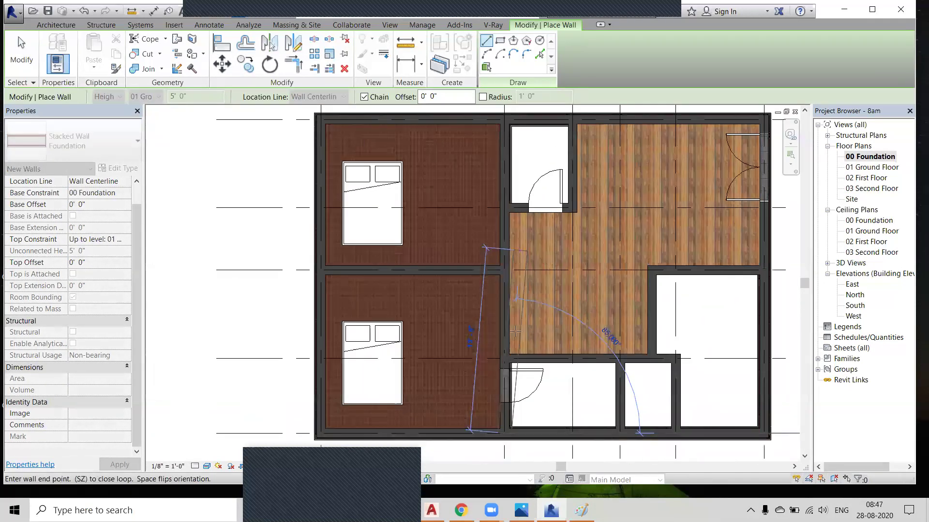
scroll(515, 332, "down", 1)
scroll(508, 332, "up", 2)
left_click(505, 332)
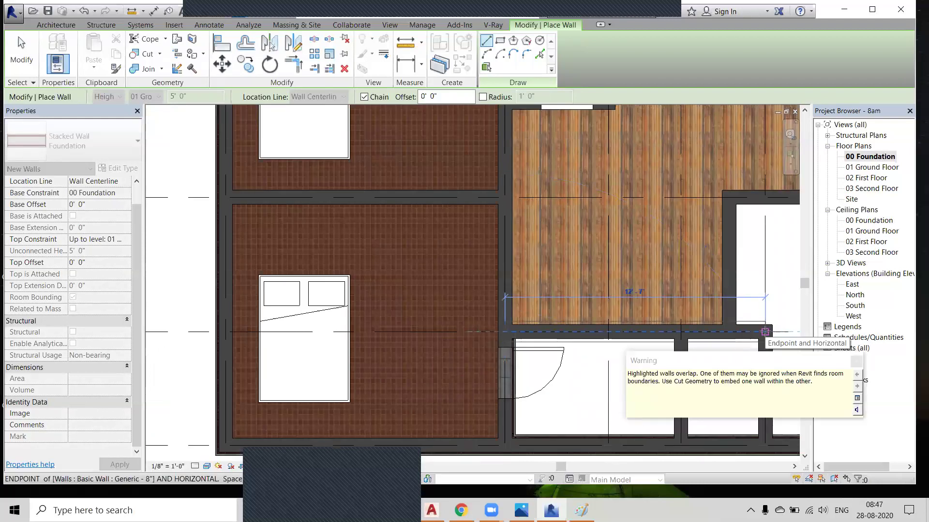
left_click(765, 332)
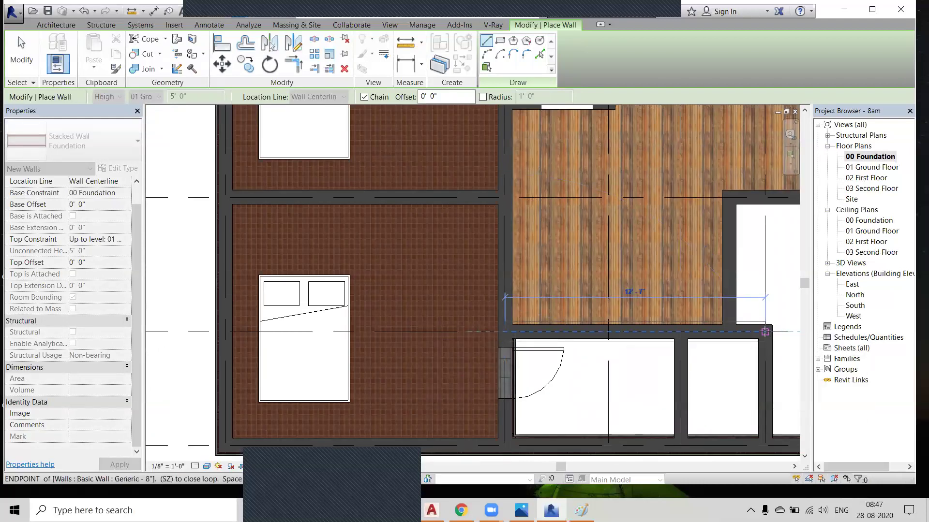
left_click(764, 445)
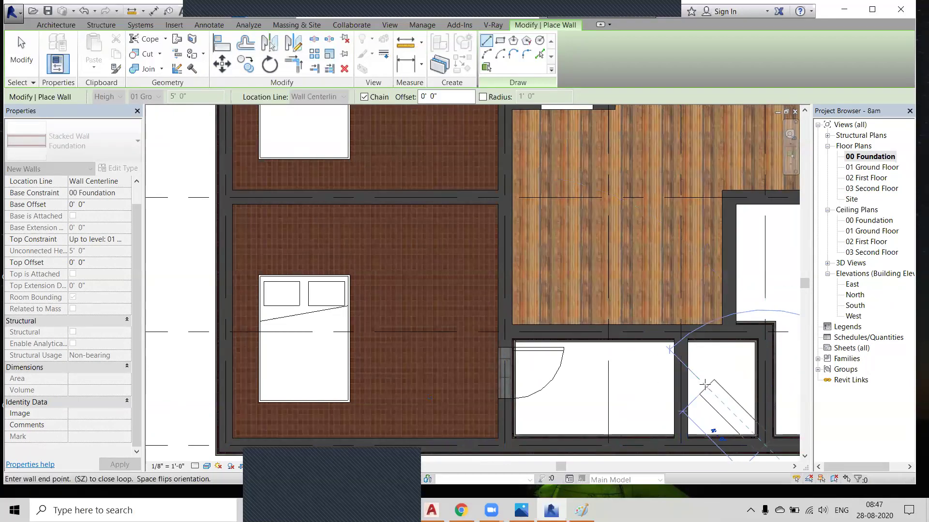
key("Escape")
Draw a Foundation wall under the partition between the two small southern rooms, down to the south exterior wall.
left_click(681, 332)
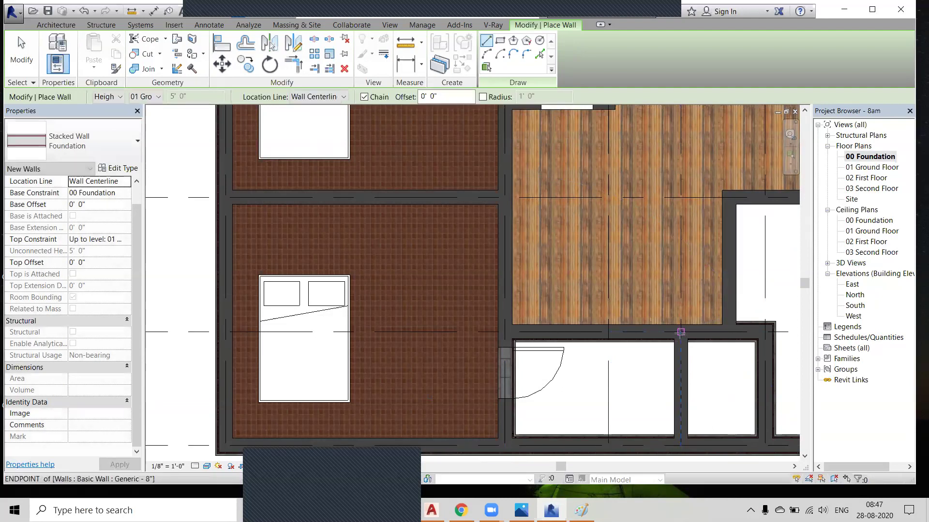
left_click(680, 445)
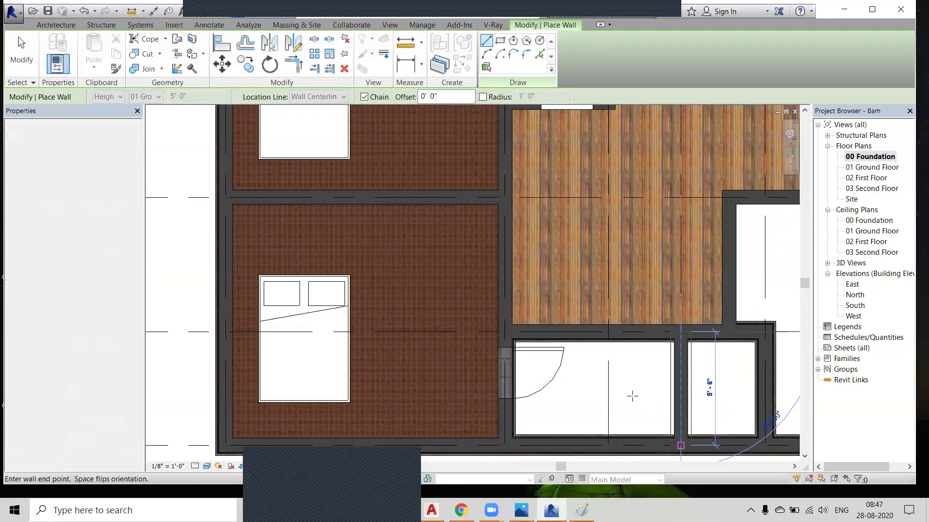
scroll(588, 387, "down", 2)
scroll(636, 358, "down", 1)
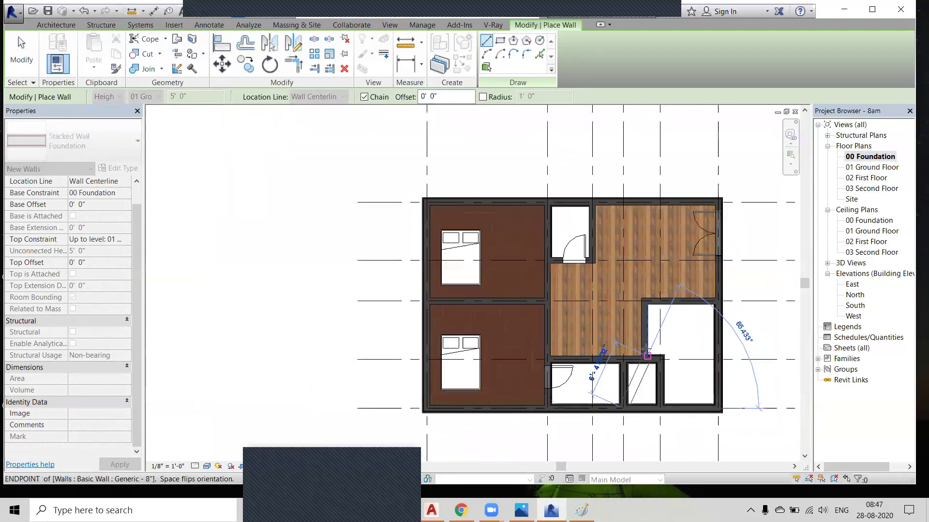
scroll(643, 362, "up", 3)
key("Escape")
Draw Foundation walls under the west and north walls of the southeast room, ending at the east exterior wall.
left_click(647, 366)
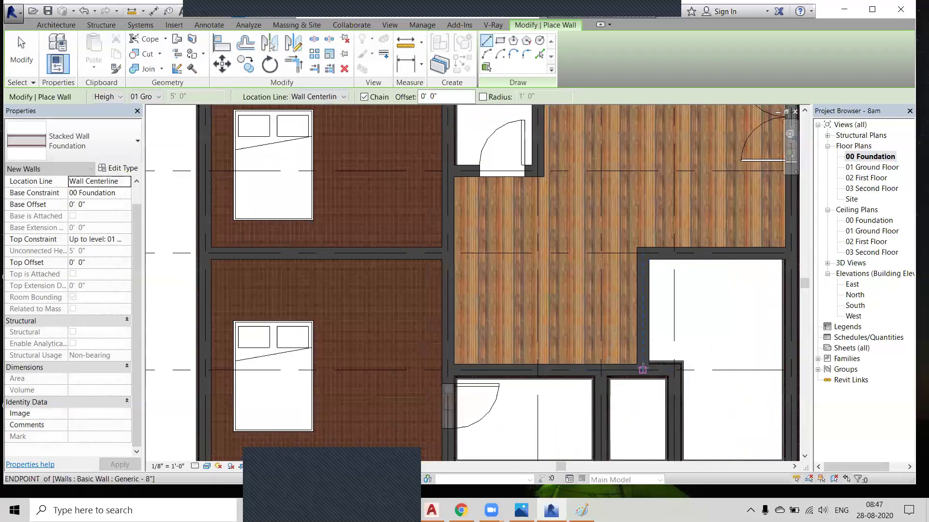
left_click(642, 252)
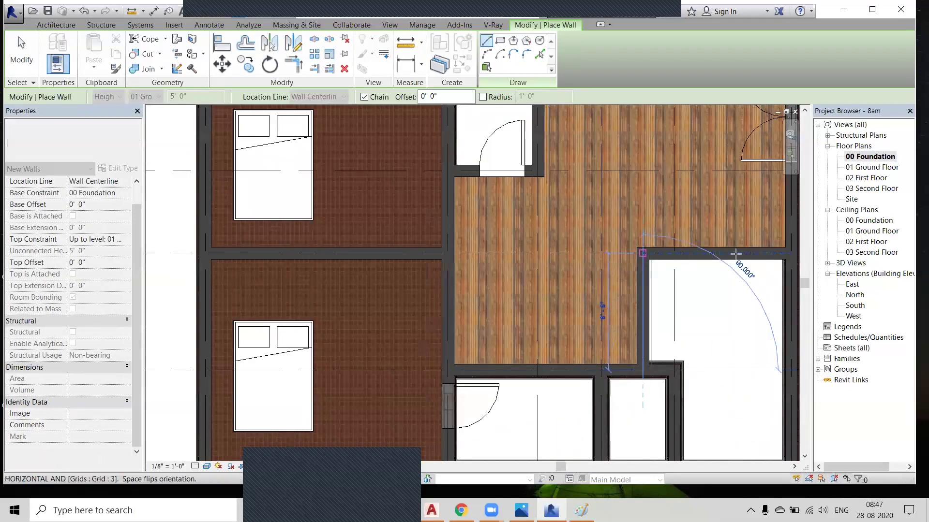
left_click(790, 252)
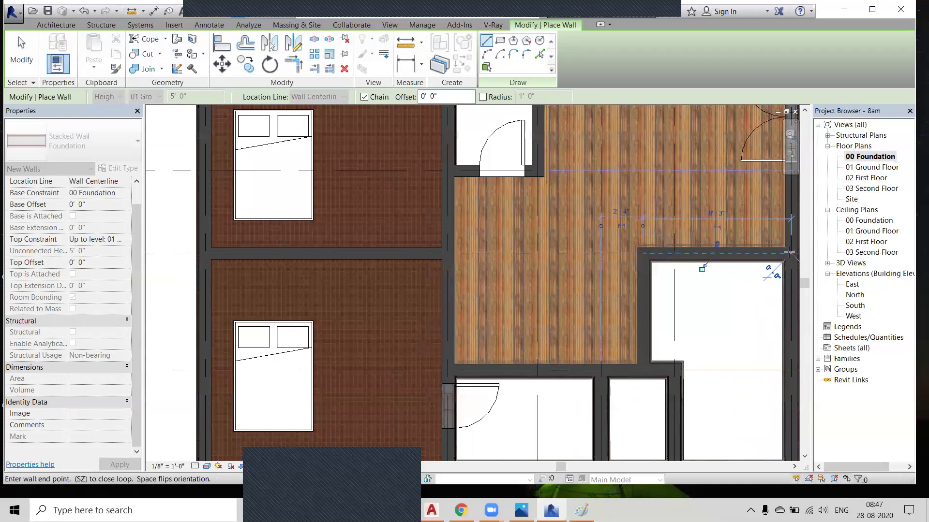
key("Escape")
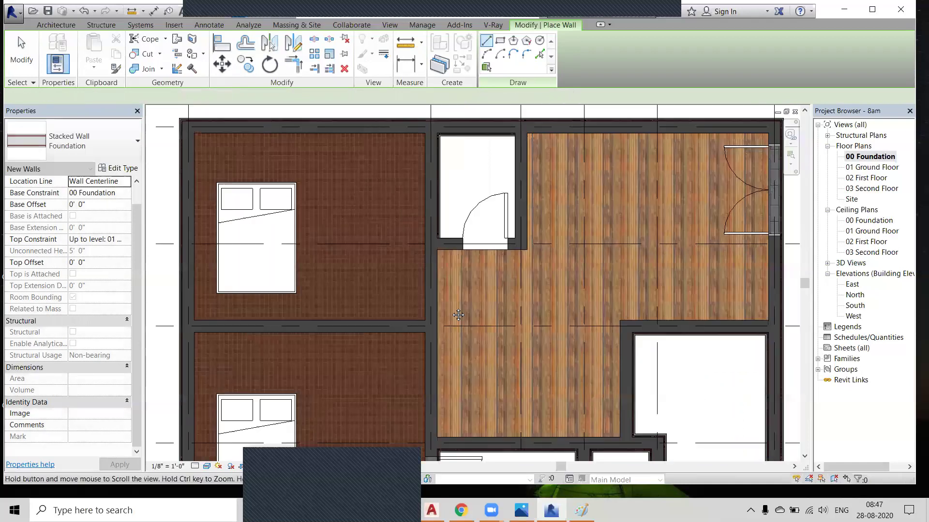
Draw Foundation walls under the south and east walls of the small northern room beside the upper bedroom.
middle_click_drag(443, 250, 409, 305)
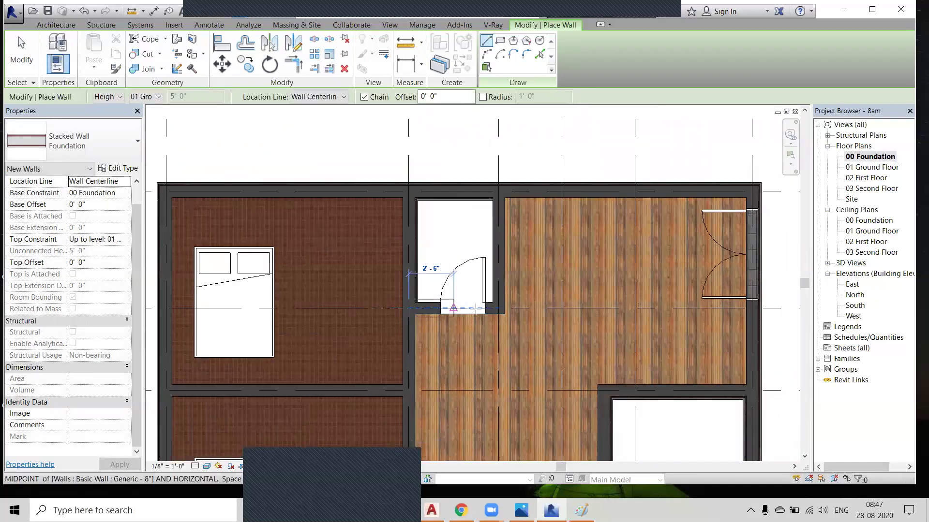
left_click(498, 308)
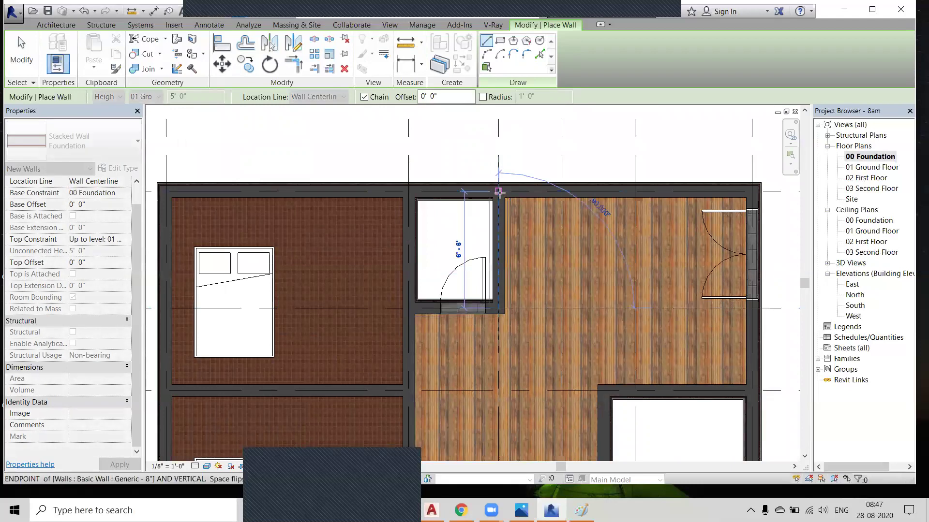
left_click(498, 191)
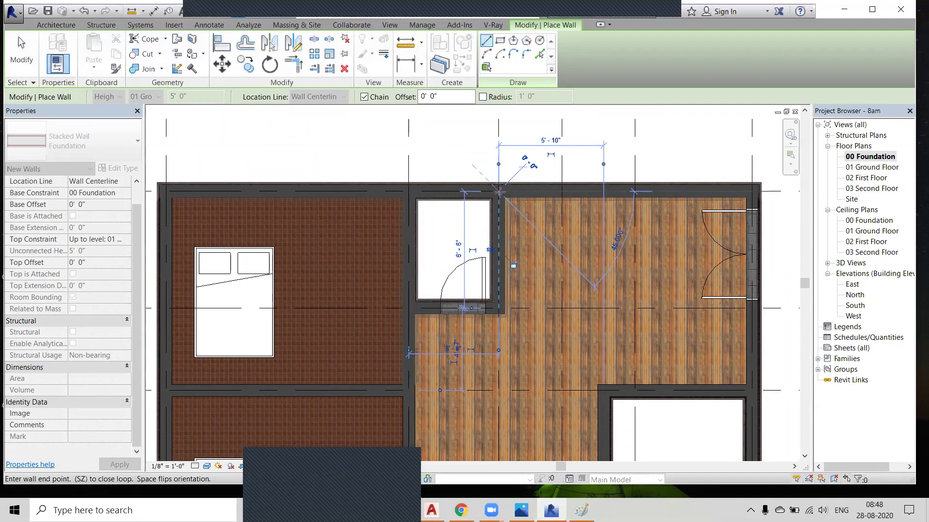
key("Escape")
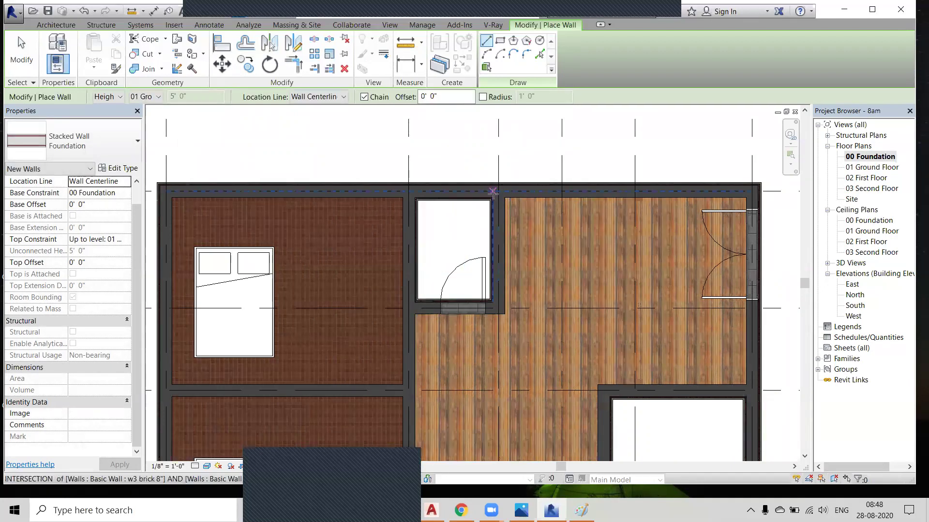
End wall placement and inspect the Foundation walls from beneath the house in the 3D view.
right_click(443, 149)
left_click(467, 145)
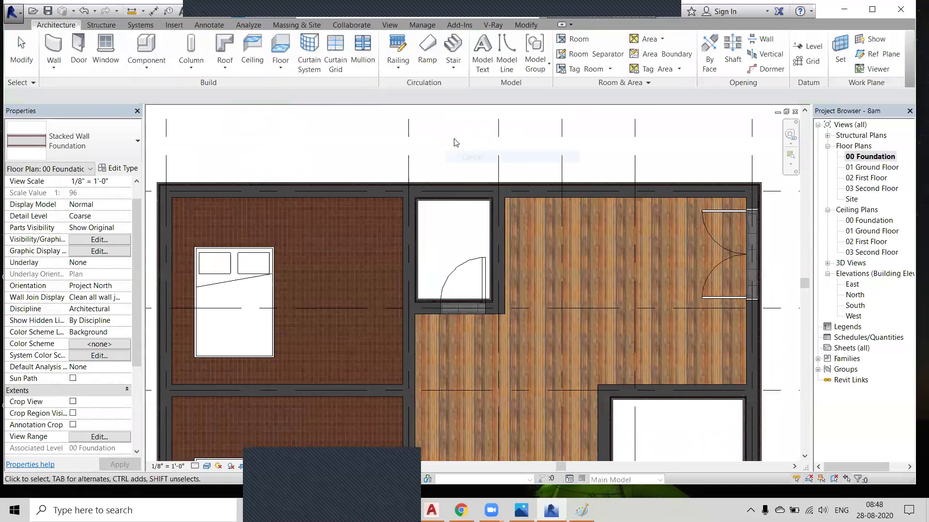
left_click(203, 14)
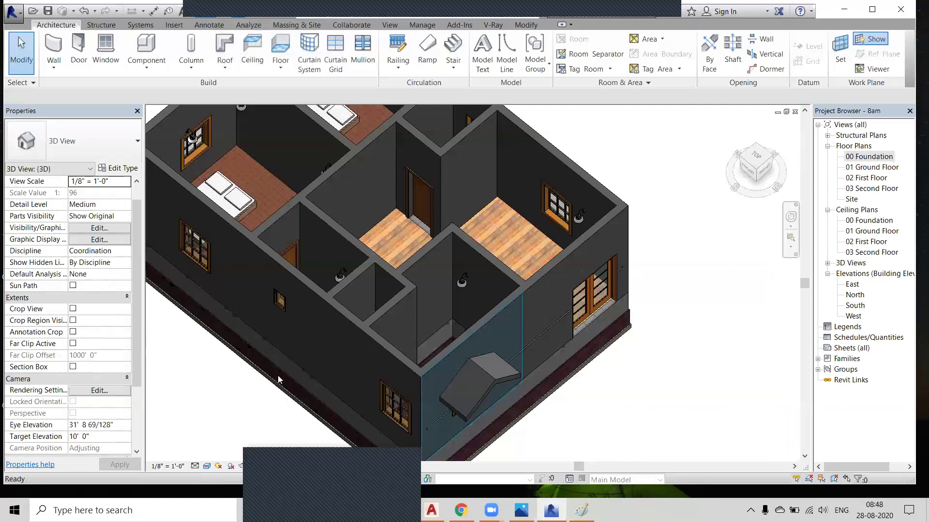
scroll(286, 364, "down", 2)
middle_click_drag(286, 364, 509, 219, "shift")
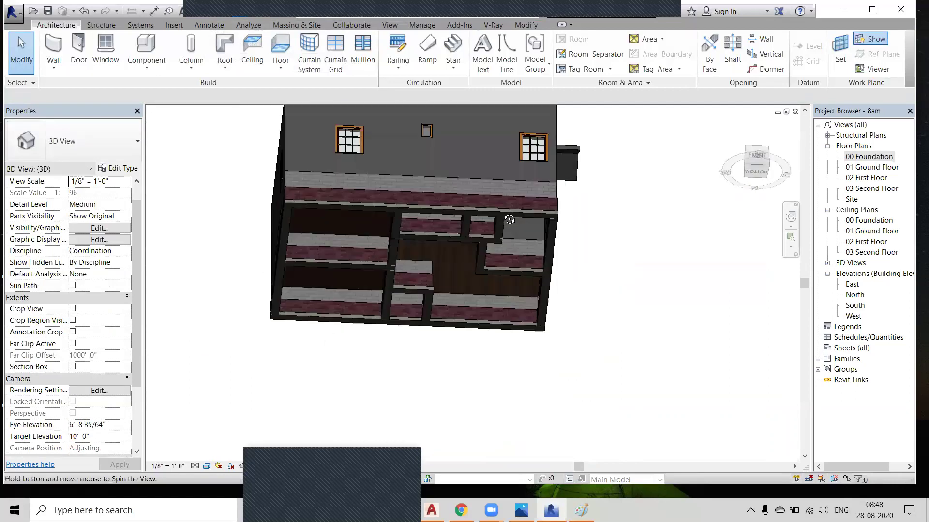
middle_click_drag(430, 261, 425, 277, "shift")
scroll(348, 352, "up", 3)
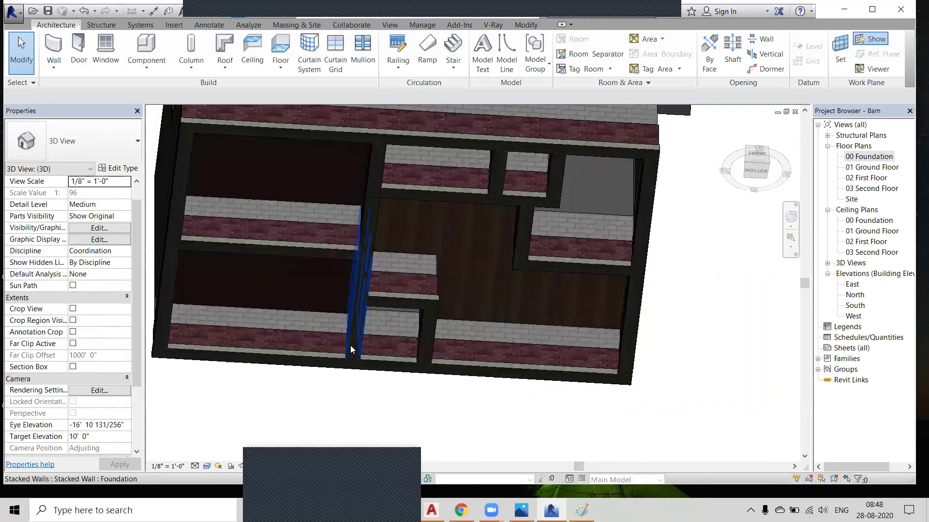
scroll(350, 345, "down", 2)
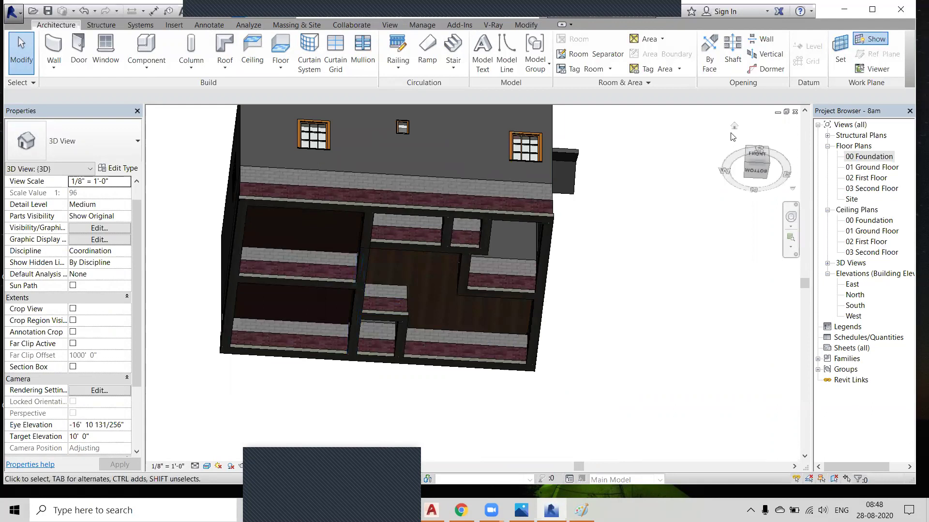
Restore the home 3D orientation and examine the stacked foundation layers at the house's southeast exterior corner.
left_click(734, 128)
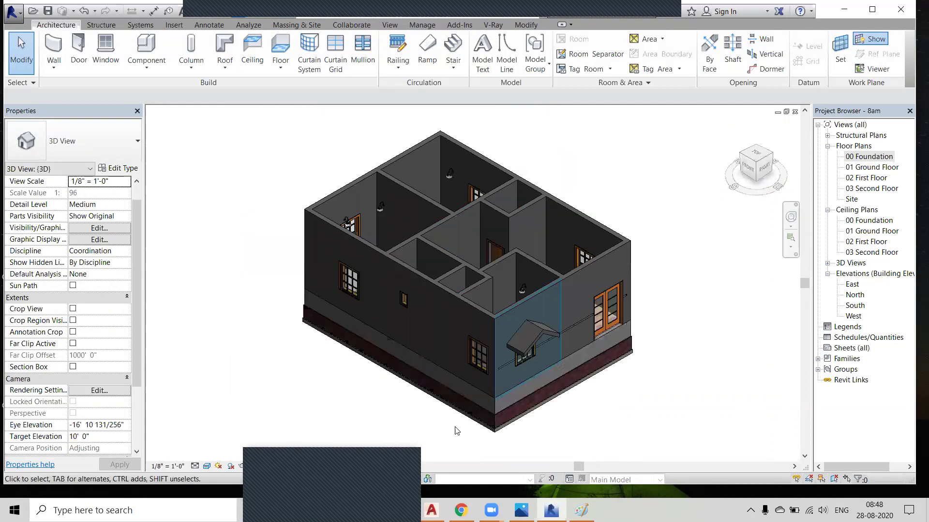
middle_click_drag(617, 432, 606, 334)
scroll(512, 339, "up", 1)
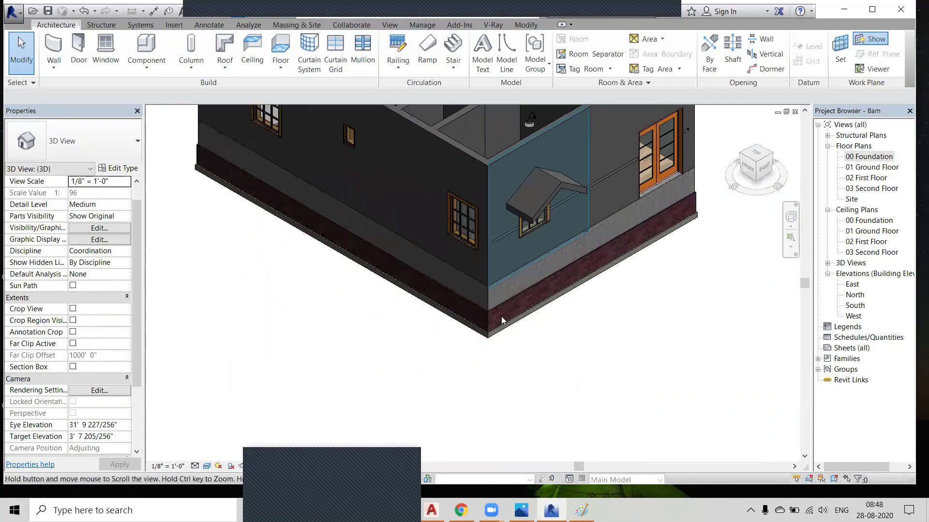
scroll(480, 334, "up", 2)
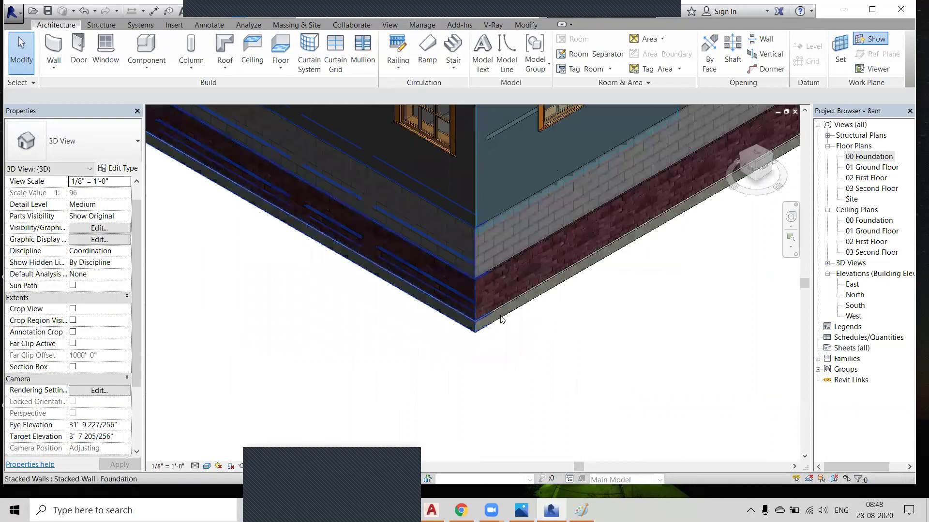
scroll(475, 336, "up", 1)
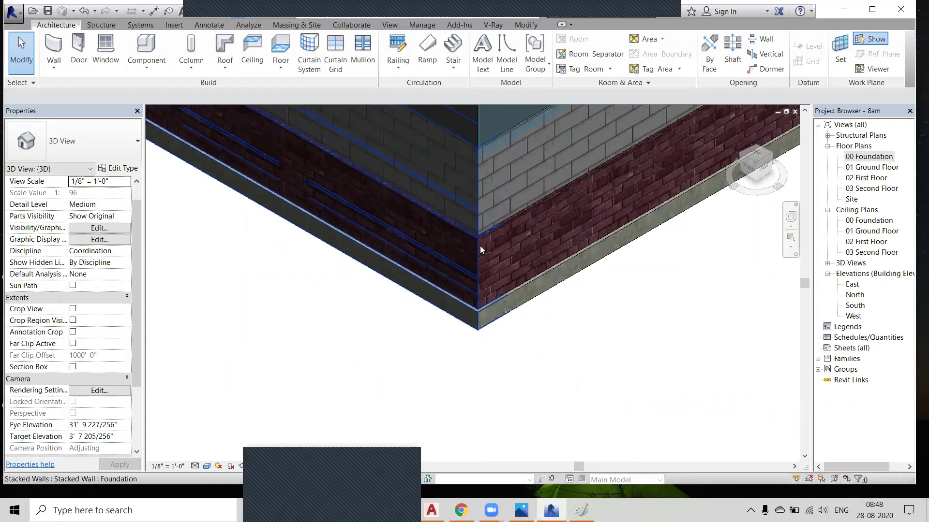
scroll(488, 280, "down", 2)
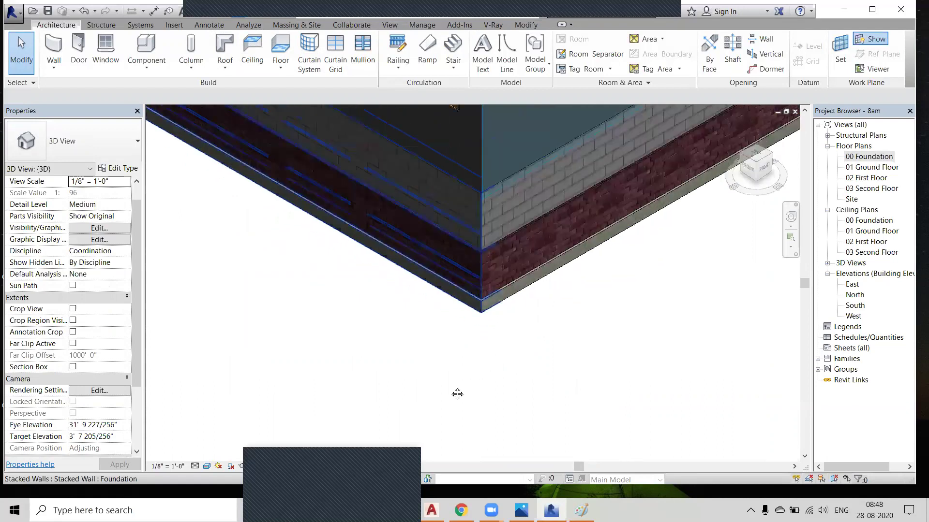
middle_click_drag(457, 394, 391, 339)
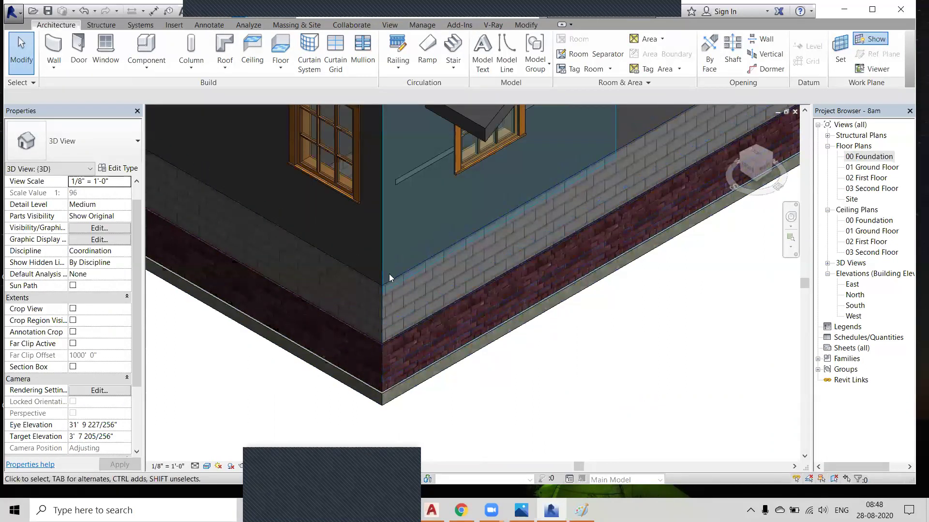
scroll(375, 202, "down", 3)
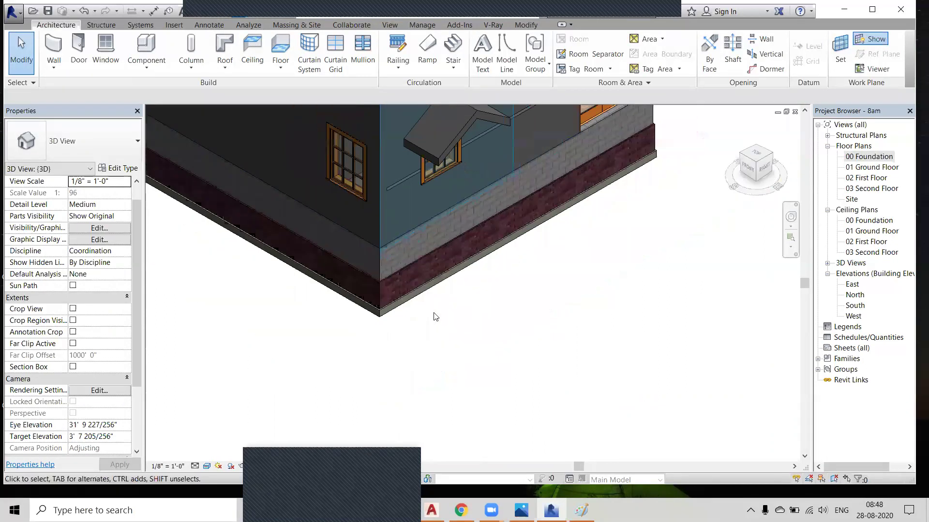